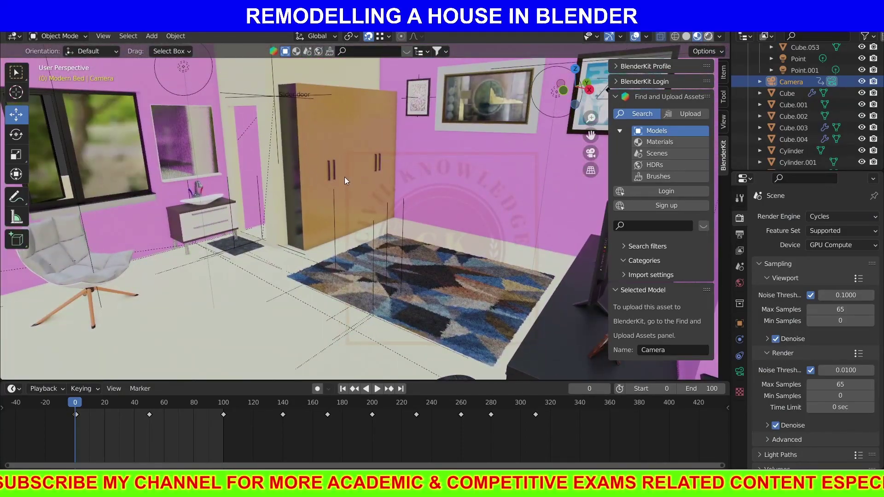
Step: Preview the house in Rendered shading, then return to Material Preview
{"action": "key", "text": "z"}
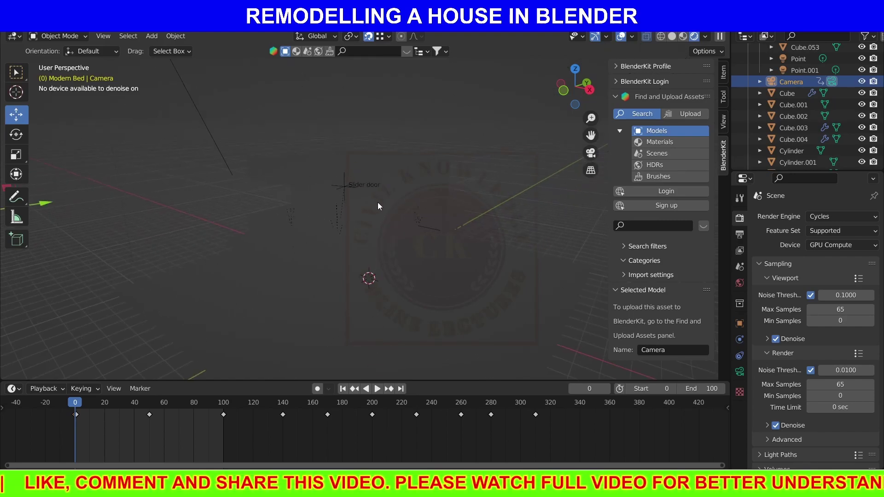
{"action": "left_click", "coordinate": [682, 36]}
Step: Set the render engine to Eevee and pull the view back from the pink wall
{"action": "left_click", "coordinate": [846, 214]}
{"action": "left_click", "coordinate": [821, 269]}
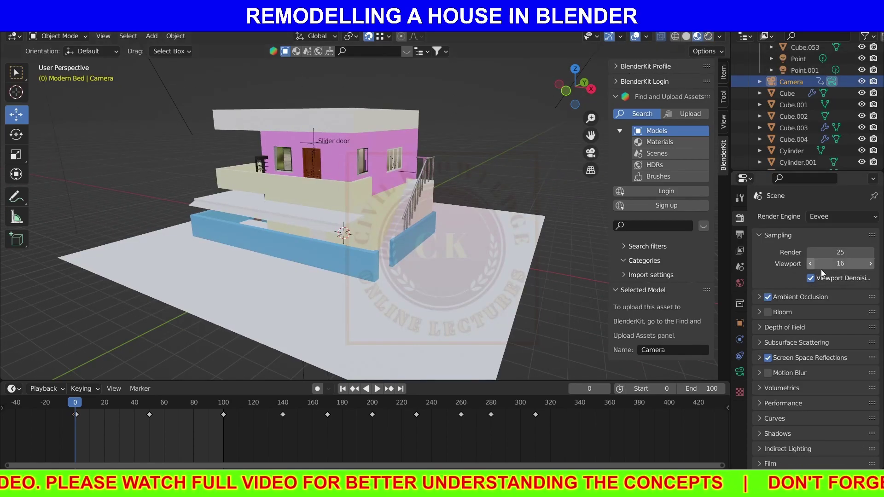
{"action": "scroll", "coordinate": [311, 167], "scroll_direction": "up", "scroll_amount": 8}
{"action": "mouse_move", "coordinate": [362, 182]}
{"action": "middle_mouse_down"}
{"action": "mouse_move", "coordinate": [372, 236]}
{"action": "mouse_move", "coordinate": [407, 215]}
{"action": "mouse_move", "coordinate": [361, 206]}
{"action": "mouse_move", "coordinate": [393, 244]}
{"action": "mouse_move", "coordinate": [319, 200]}
{"action": "middle_mouse_up"}
{"action": "scroll", "coordinate": [372, 237], "scroll_direction": "down", "scroll_amount": 6}
{"action": "scroll", "coordinate": [360, 213], "scroll_direction": "down", "scroll_amount": 3}
{"action": "scroll", "coordinate": [369, 214], "scroll_direction": "down", "scroll_amount": 4}
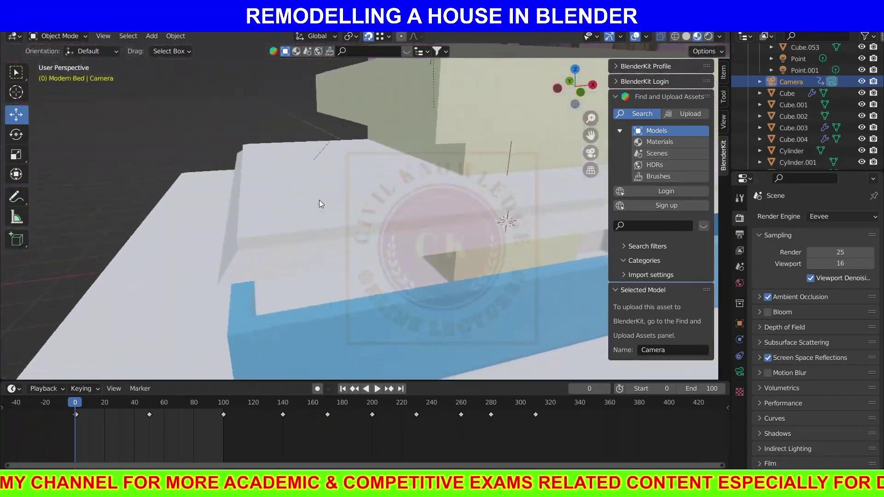
{"action": "scroll", "coordinate": [350, 205], "scroll_direction": "up", "scroll_amount": 3}
Step: Select the pale terrace boundary wall and enter Edit Mode on it
{"action": "left_click", "coordinate": [377, 211]}
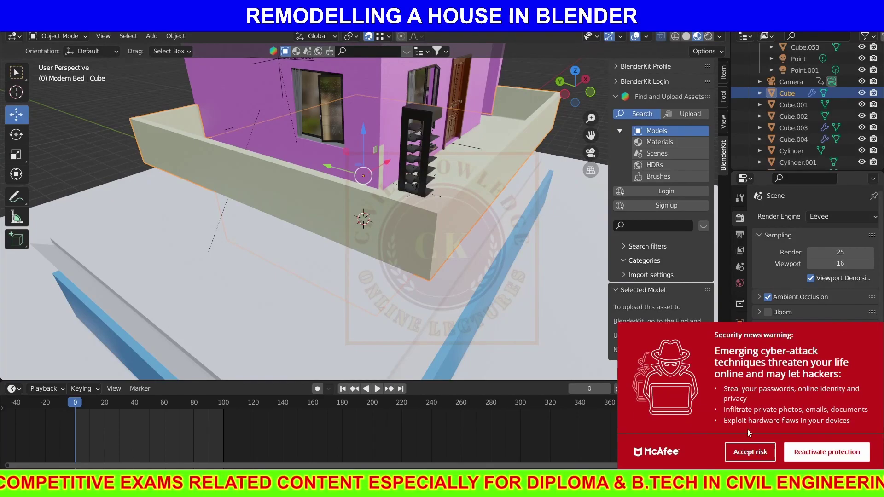
{"action": "key", "text": "Tab"}
{"action": "scroll", "coordinate": [168, 124], "scroll_direction": "up", "scroll_amount": 4}
Step: Orbit around the house and stair tower, ending back in Edit Mode on the wall
{"action": "scroll", "coordinate": [40, 149], "scroll_direction": "down", "scroll_amount": 2}
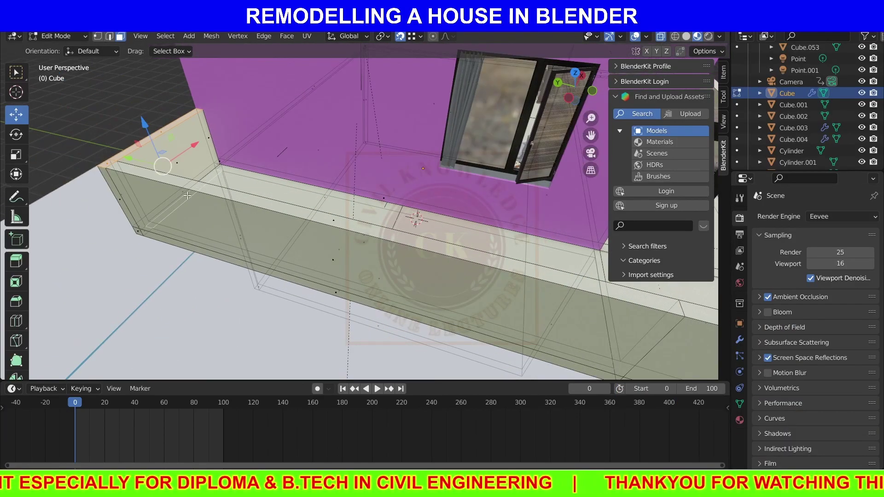
{"action": "middle_click_drag", "start_coordinate": [39, 150], "coordinate": [184, 156]}
{"action": "scroll", "coordinate": [185, 156], "scroll_direction": "down", "scroll_amount": 2}
{"action": "scroll", "coordinate": [259, 163], "scroll_direction": "up", "scroll_amount": 1}
{"action": "scroll", "coordinate": [259, 163], "scroll_direction": "down", "scroll_amount": 3}
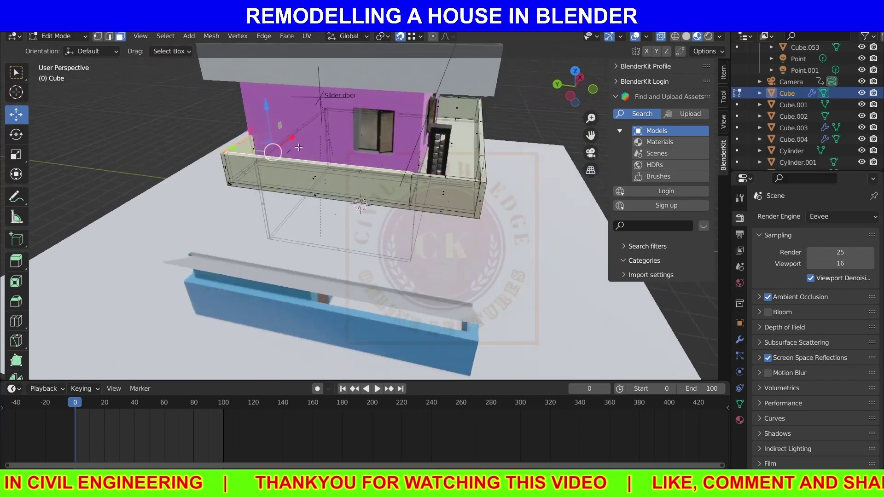
{"action": "mouse_move", "coordinate": [259, 163]}
{"action": "middle_mouse_down"}
{"action": "mouse_move", "coordinate": [221, 163]}
{"action": "mouse_move", "coordinate": [306, 153]}
{"action": "middle_mouse_up"}
{"action": "key", "text": "Tab"}
{"action": "scroll", "coordinate": [202, 164], "scroll_direction": "up", "scroll_amount": 3}
{"action": "scroll", "coordinate": [203, 164], "scroll_direction": "up", "scroll_amount": 2}
{"action": "scroll", "coordinate": [306, 153], "scroll_direction": "up", "scroll_amount": 2}
{"action": "key", "text": "Tab"}
{"action": "scroll", "coordinate": [349, 192], "scroll_direction": "up", "scroll_amount": 2}
{"action": "scroll", "coordinate": [363, 180], "scroll_direction": "up", "scroll_amount": 1}
Step: Loop cut the wall beside the staircase and delete the selected wall faces
{"action": "key", "text": "ctrl+r"}
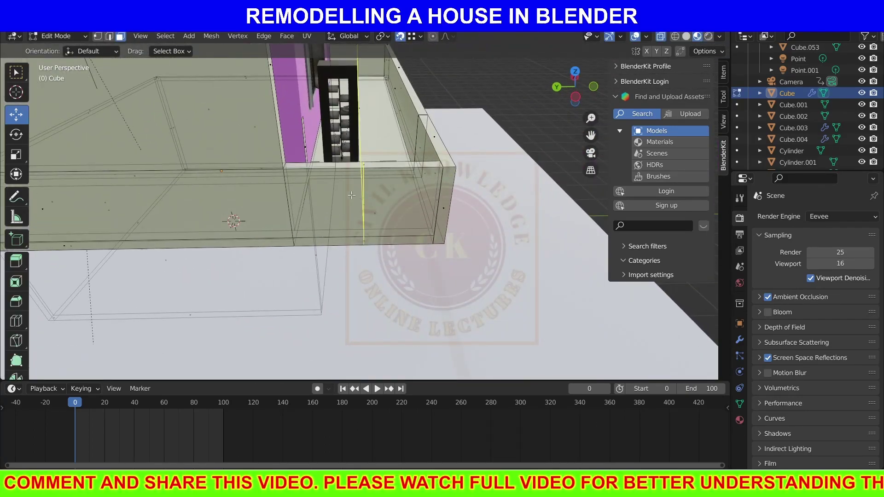
{"action": "left_click", "coordinate": [361, 193]}
{"action": "left_click", "coordinate": [331, 197]}
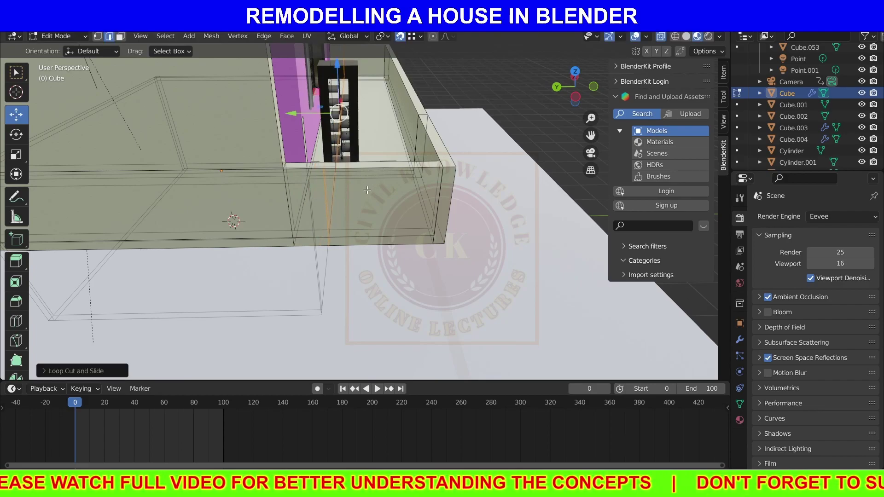
{"action": "key", "text": "3"}
{"action": "left_click", "coordinate": [380, 164]}
{"action": "key", "text": "e"}
{"action": "right_click", "coordinate": [379, 95]}
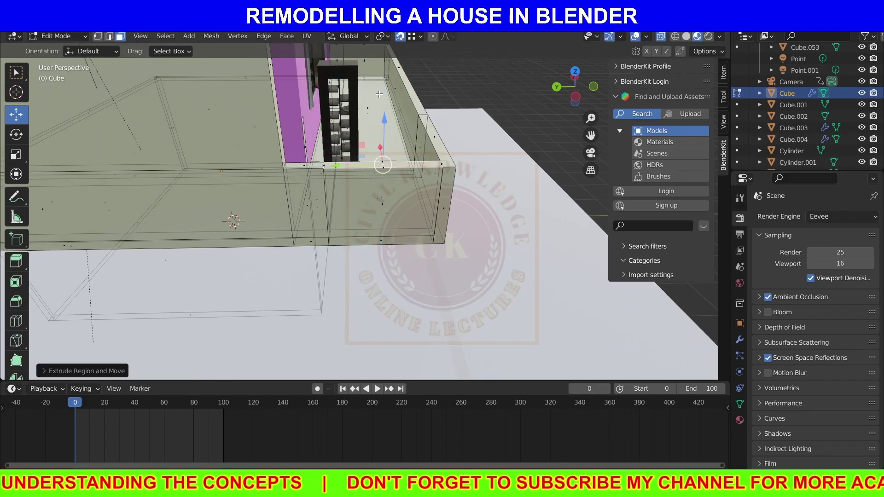
{"action": "mouse_move", "coordinate": [383, 203]}
{"action": "middle_mouse_down"}
{"action": "mouse_move", "coordinate": [350, 214]}
{"action": "mouse_move", "coordinate": [411, 193]}
{"action": "middle_mouse_up"}
{"action": "key", "text": "x"}
{"action": "left_click", "coordinate": [350, 214]}
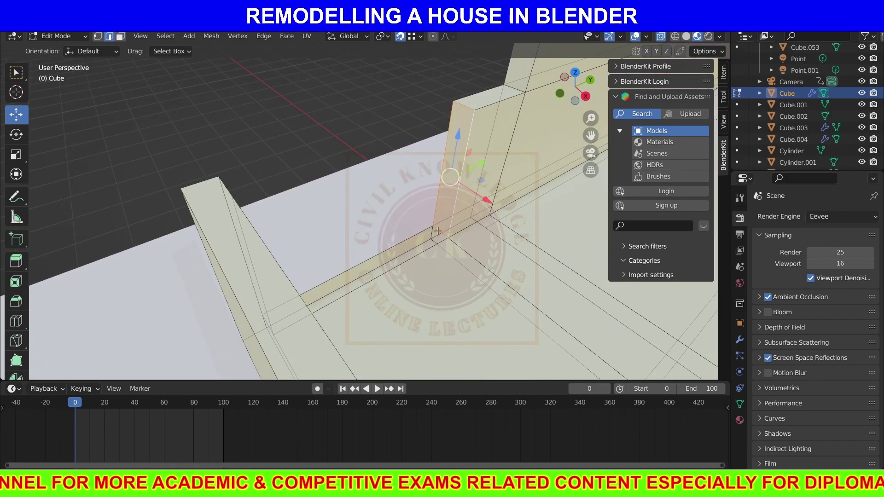
Step: Delete the wall's remaining end face and return to Object Mode
{"action": "middle_click_drag", "start_coordinate": [434, 246], "coordinate": [397, 198]}
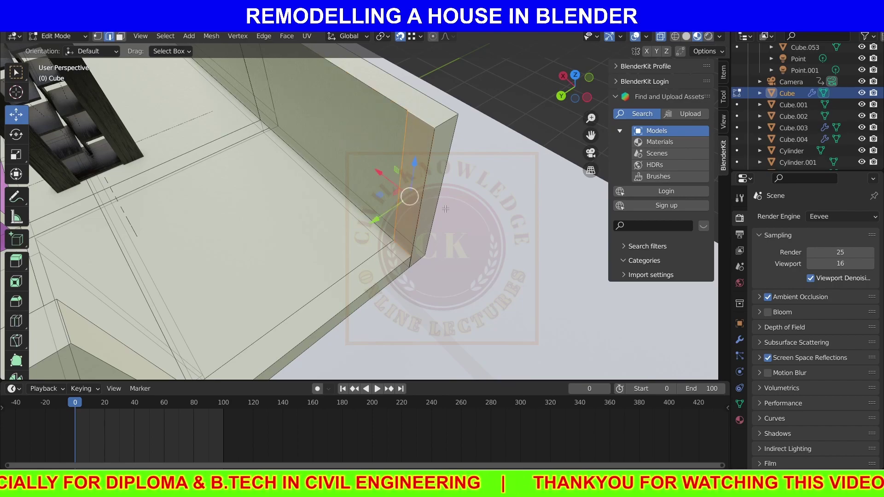
{"action": "middle_click_drag", "start_coordinate": [445, 209], "coordinate": [451, 188]}
{"action": "key", "text": "3"}
{"action": "left_click", "coordinate": [408, 193]}
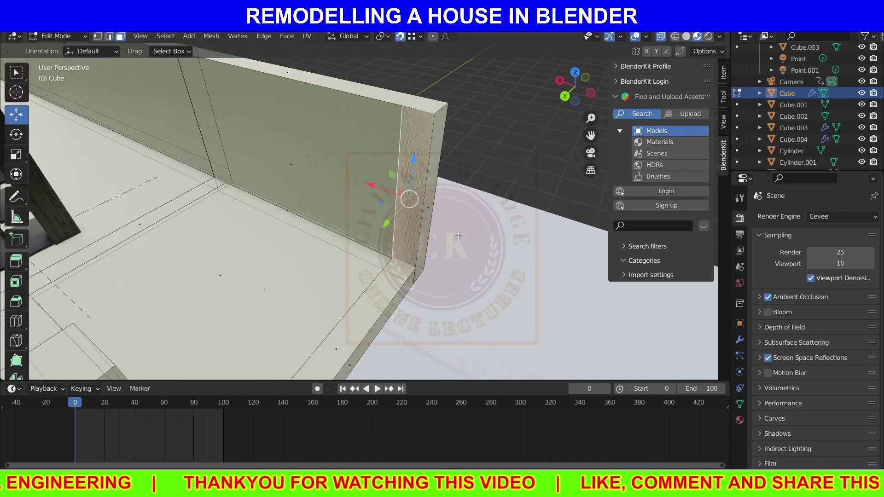
{"action": "key", "text": "x"}
{"action": "left_click", "coordinate": [412, 331]}
{"action": "mouse_move", "coordinate": [412, 331]}
{"action": "middle_mouse_down"}
{"action": "mouse_move", "coordinate": [306, 215]}
{"action": "mouse_move", "coordinate": [338, 199]}
{"action": "middle_mouse_up"}
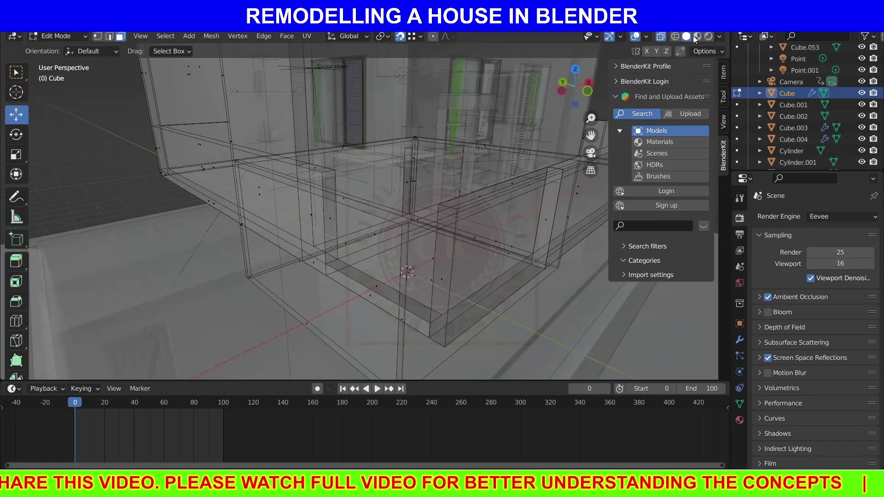
{"action": "key", "text": "Tab"}
{"action": "middle_click_drag", "start_coordinate": [275, 203], "coordinate": [401, 278]}
Step: Add a cube and move it toward the staircase in front view
{"action": "key", "text": "shift+a"}
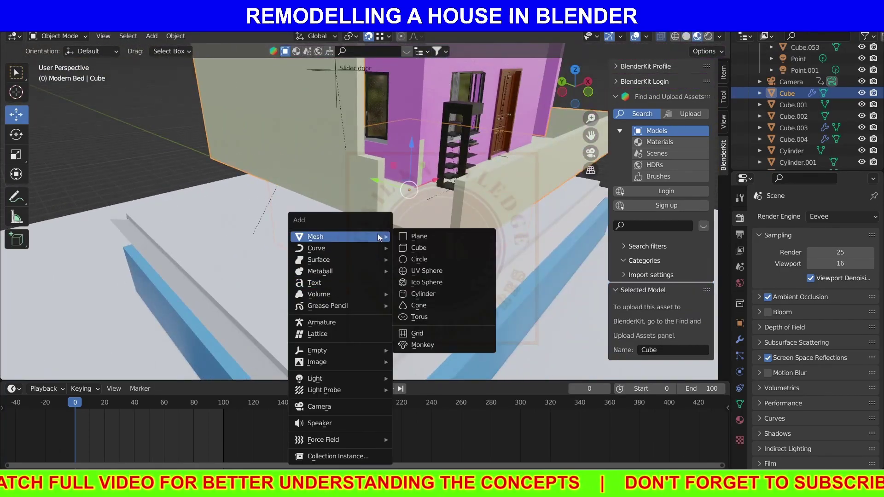
{"action": "left_click", "coordinate": [419, 248]}
{"action": "key", "text": "KP_1"}
{"action": "left_click_drag", "start_coordinate": [407, 264], "coordinate": [395, 274]}
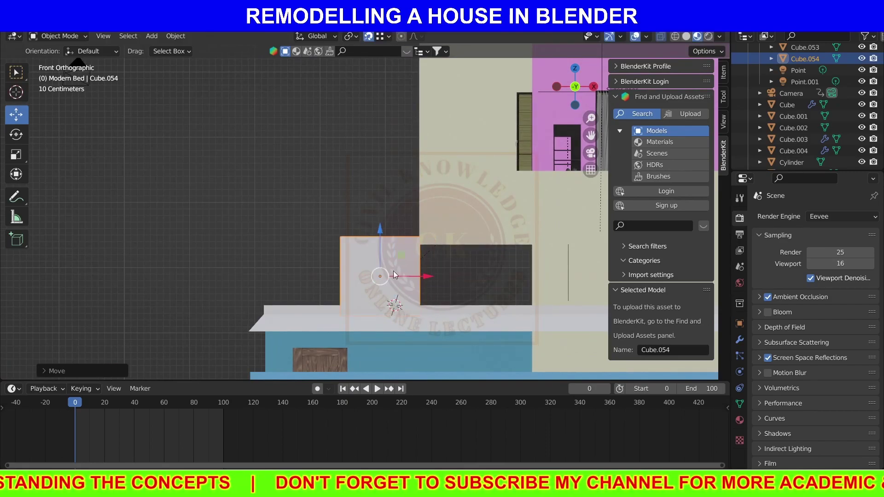
{"action": "left_click_drag", "start_coordinate": [380, 228], "coordinate": [376, 227]}
{"action": "mouse_move", "coordinate": [375, 227]}
{"action": "middle_mouse_down"}
{"action": "mouse_move", "coordinate": [396, 242]}
{"action": "mouse_move", "coordinate": [366, 199]}
{"action": "mouse_move", "coordinate": [423, 226]}
{"action": "middle_mouse_up"}
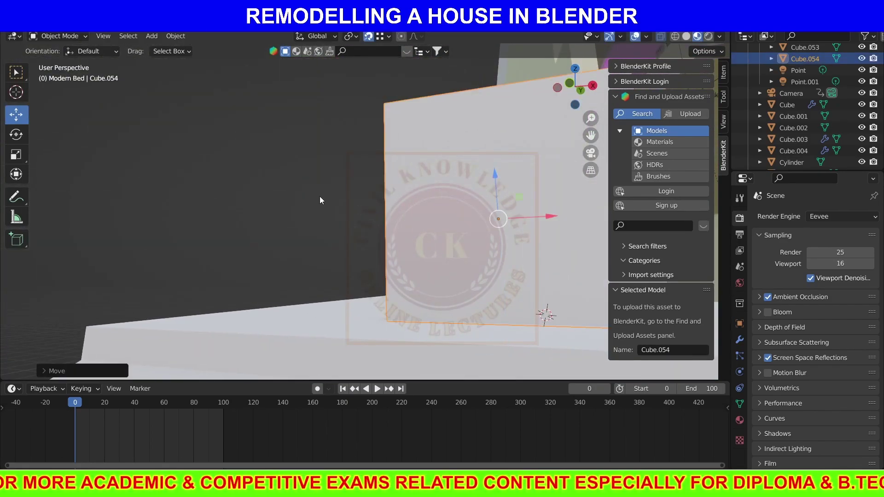
{"action": "mouse_move", "coordinate": [320, 196]}
{"action": "middle_mouse_down"}
{"action": "mouse_move", "coordinate": [361, 237]}
{"action": "mouse_move", "coordinate": [418, 213]}
{"action": "middle_mouse_up"}
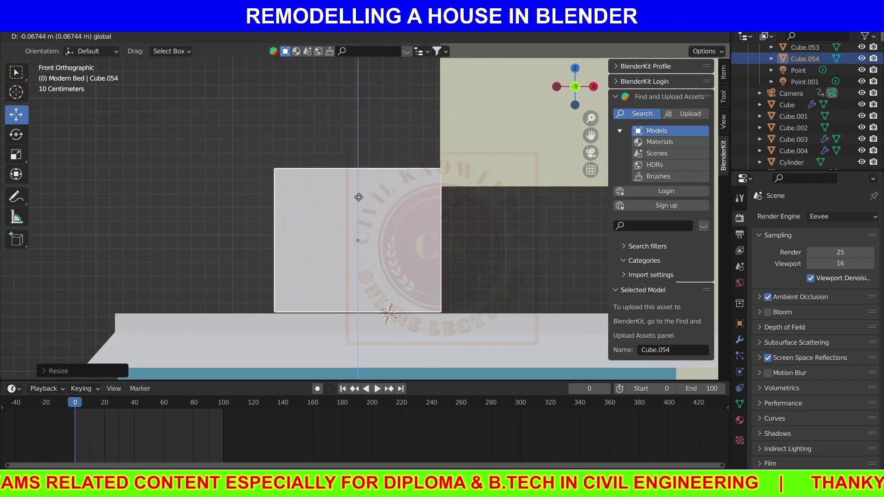
{"action": "mouse_move", "coordinate": [241, 221]}
{"action": "middle_mouse_down"}
{"action": "mouse_move", "coordinate": [308, 202]}
{"action": "mouse_move", "coordinate": [430, 214]}
{"action": "mouse_move", "coordinate": [416, 216]}
{"action": "mouse_move", "coordinate": [421, 222]}
{"action": "middle_mouse_up"}
{"action": "scroll", "coordinate": [315, 271], "scroll_direction": "down", "scroll_amount": 2}
{"action": "scroll", "coordinate": [341, 246], "scroll_direction": "down", "scroll_amount": 3}
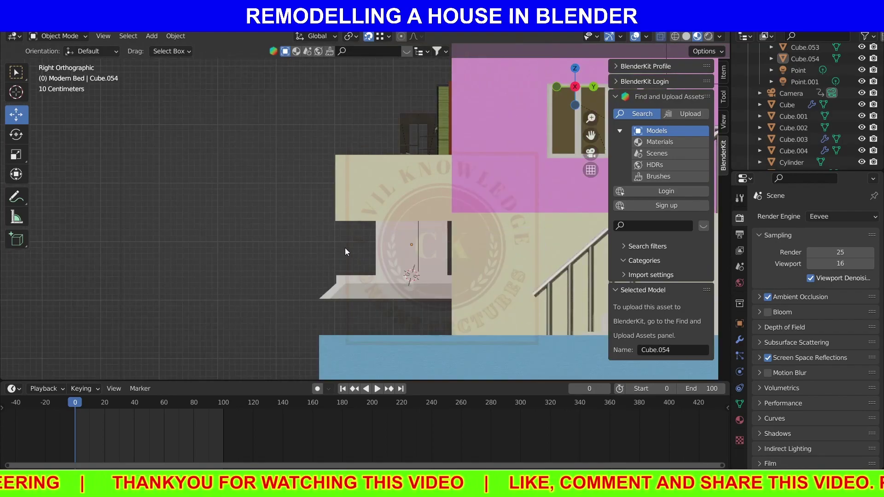
Step: Position the cube in the wall gap from side view, moving it along Y
{"action": "key", "text": "ctrl+KP_3"}
{"action": "scroll", "coordinate": [346, 249], "scroll_direction": "up", "scroll_amount": 3}
{"action": "left_click", "coordinate": [362, 224]}
{"action": "key", "text": "g"}
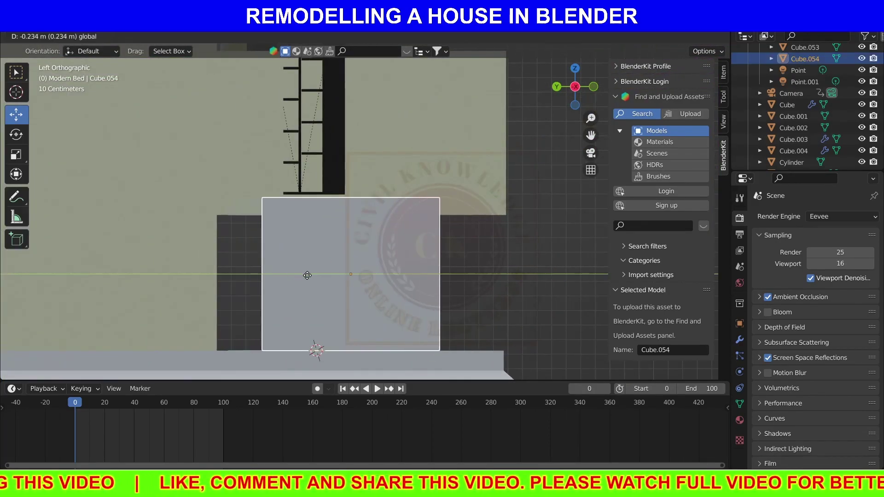
{"action": "left_click", "coordinate": [365, 253]}
{"action": "middle_click_drag", "start_coordinate": [365, 254], "coordinate": [447, 288]}
{"action": "key", "text": "g"}
{"action": "left_click", "coordinate": [358, 254]}
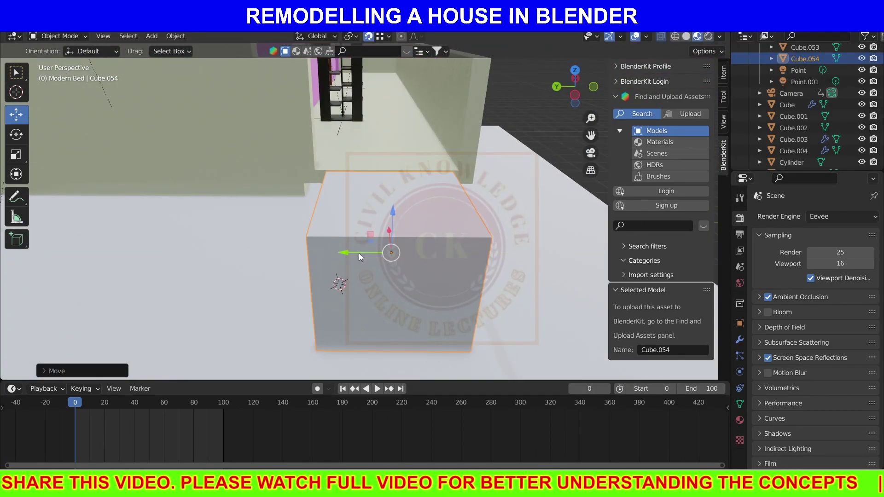
{"action": "middle_click_drag", "start_coordinate": [358, 253], "coordinate": [372, 251]}
{"action": "key", "text": "g"}
{"action": "key", "text": "y"}
{"action": "left_click", "coordinate": [336, 259]}
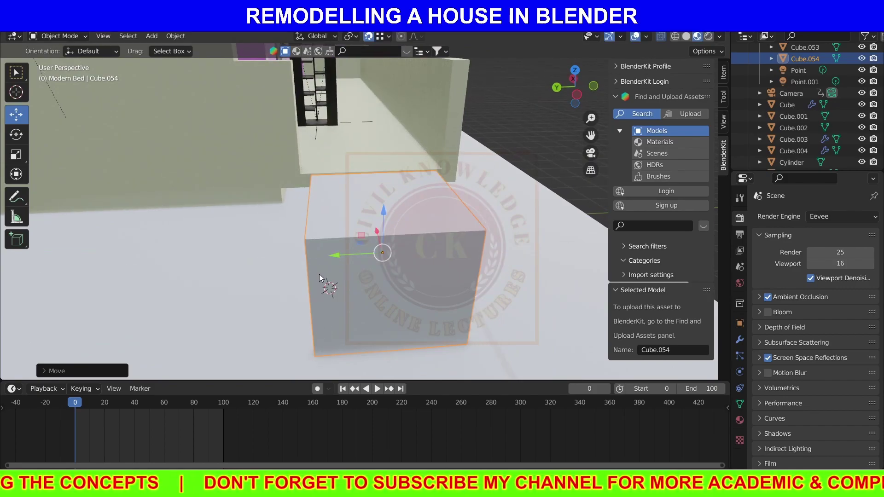
{"action": "middle_click_drag", "start_coordinate": [321, 276], "coordinate": [306, 254]}
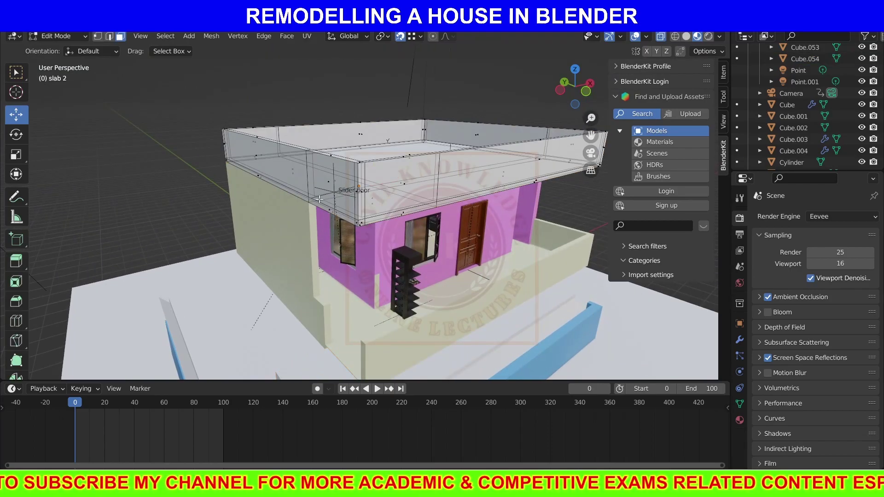
Step: Enter Edit Mode on slab 2 and place an edge loop across its parapet
{"action": "left_click", "coordinate": [373, 213]}
{"action": "key", "text": "Tab"}
{"action": "middle_click_drag", "start_coordinate": [373, 214], "coordinate": [350, 206]}
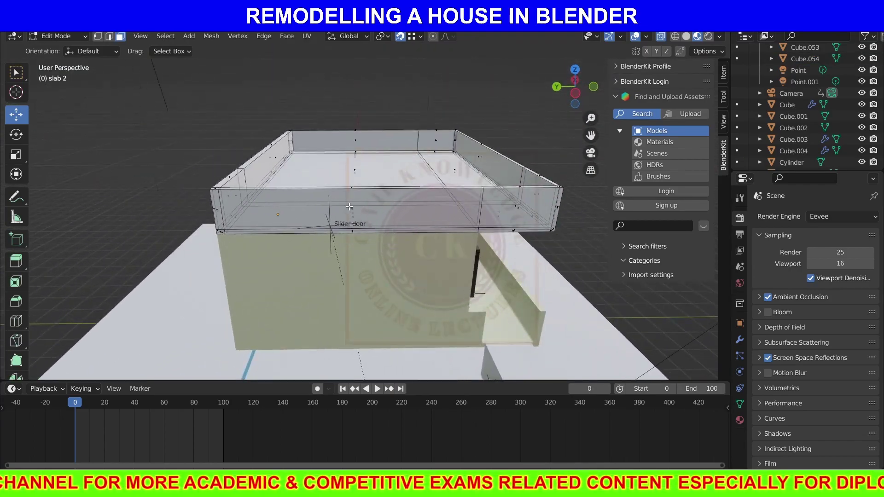
{"action": "left_click", "coordinate": [285, 209]}
{"action": "key", "text": "KP_3"}
{"action": "middle_click_drag", "start_coordinate": [284, 208], "coordinate": [354, 301]}
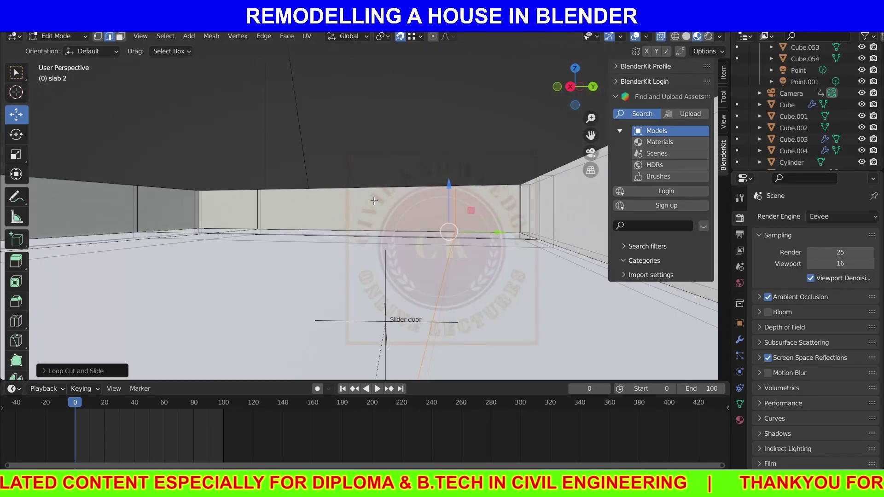
{"action": "key", "text": "ctrl+KP_3"}
{"action": "scroll", "coordinate": [287, 253], "scroll_direction": "up", "scroll_amount": 3}
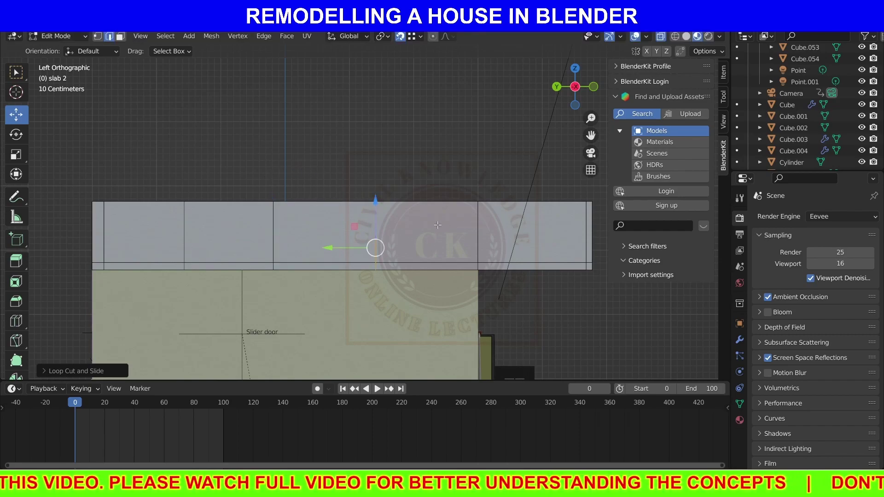
Step: Slide another loop cut across the parapet in front view, then use face select with X-ray off
{"action": "key", "text": "KP_1"}
{"action": "key", "text": "g"}
{"action": "key", "text": "g"}
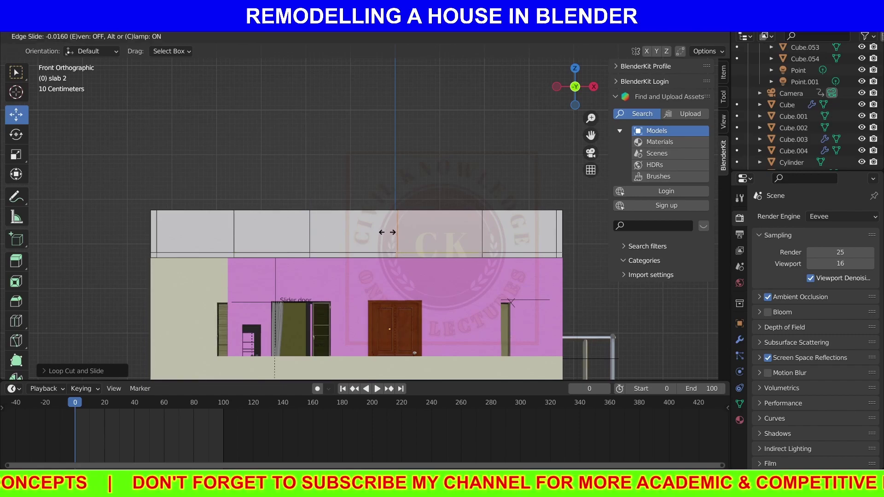
{"action": "middle_click_drag", "start_coordinate": [331, 173], "coordinate": [278, 260]}
{"action": "key", "text": "3"}
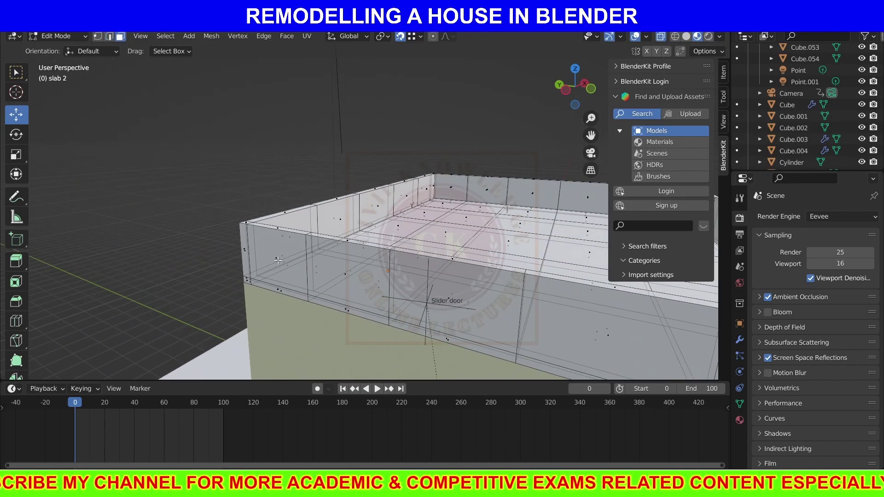
{"action": "left_click", "coordinate": [661, 36]}
{"action": "scroll", "coordinate": [368, 221], "scroll_direction": "up", "scroll_amount": 5}
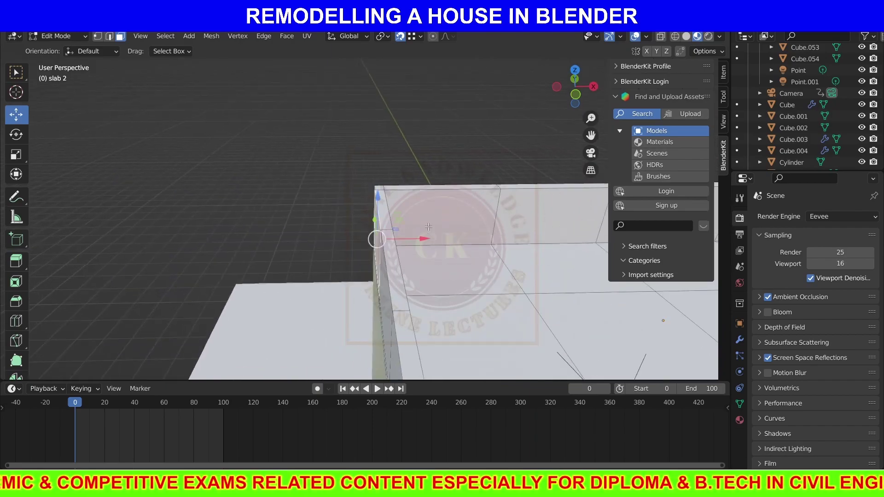
{"action": "middle_click_drag", "start_coordinate": [369, 221], "coordinate": [359, 229]}
{"action": "middle_click_drag", "start_coordinate": [254, 240], "coordinate": [193, 197]}
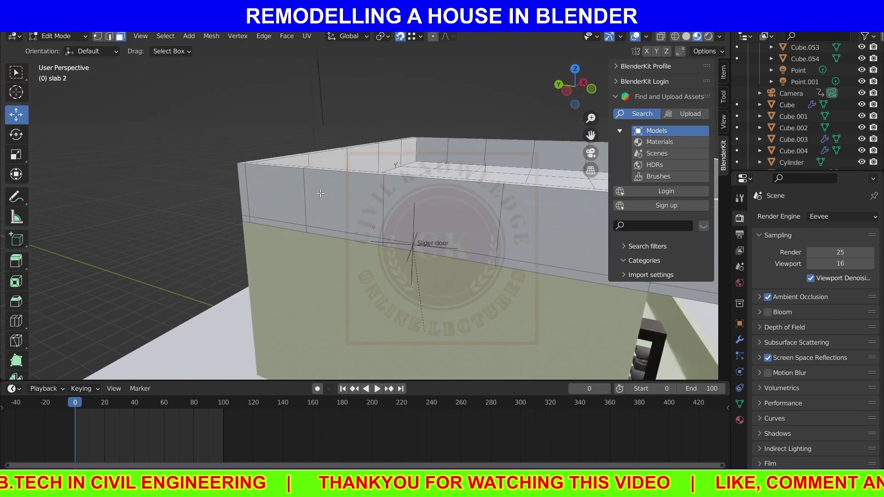
Step: Add a cube, shrink it into a small block and set it on the parapet top
{"action": "key", "text": "shift+a"}
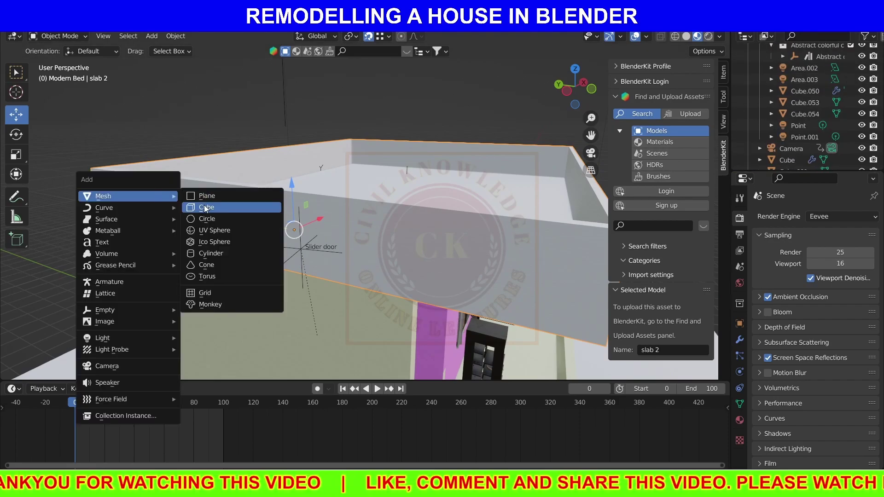
{"action": "left_click", "coordinate": [206, 209]}
{"action": "key", "text": "KP_3"}
{"action": "key", "text": "ctrl+KP_3"}
{"action": "key", "text": "g"}
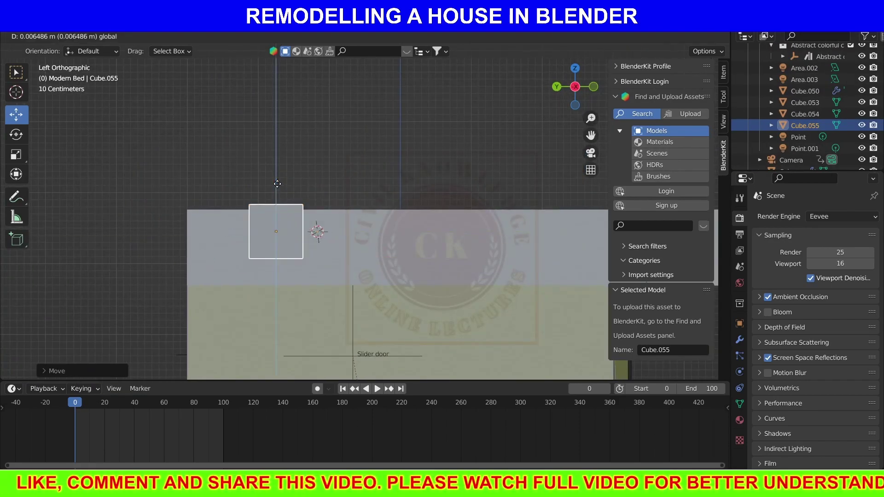
{"action": "key", "text": "s"}
{"action": "key", "text": "Escape"}
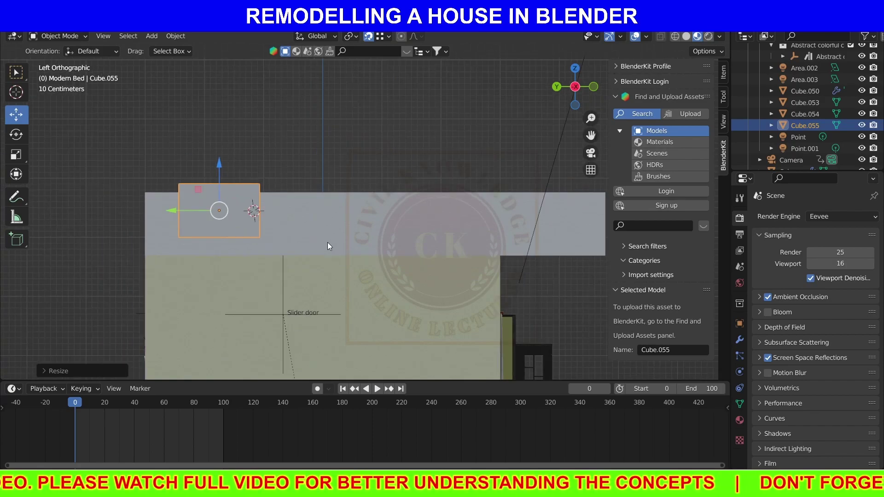
{"action": "middle_click_drag", "start_coordinate": [328, 242], "coordinate": [242, 218]}
{"action": "key", "text": "s"}
{"action": "key", "text": "Escape"}
{"action": "key", "text": "ctrl+KP_3"}
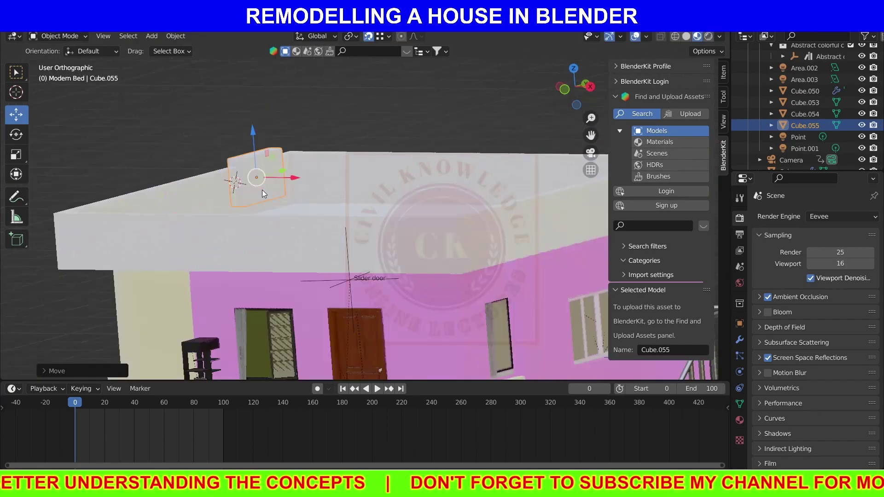
Step: Duplicate the block along Y to the far end and middle of the parapet
{"action": "key", "text": "shift+d"}
{"action": "key", "text": "y"}
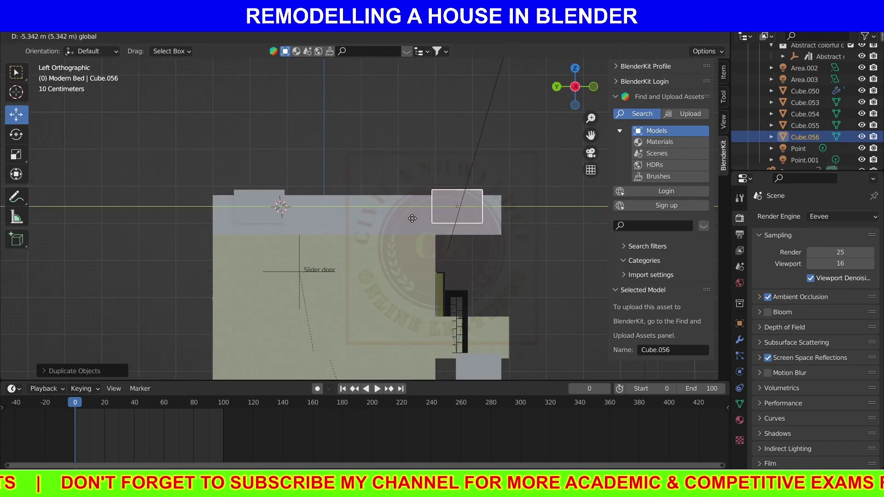
{"action": "left_click", "coordinate": [403, 200]}
{"action": "key", "text": "shift+d"}
{"action": "key", "text": "y"}
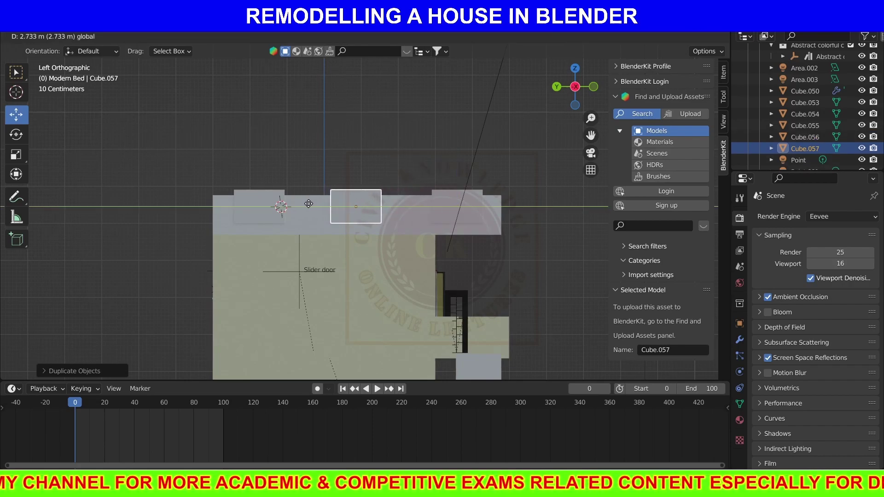
{"action": "left_click", "coordinate": [323, 207]}
{"action": "middle_click_drag", "start_coordinate": [322, 206], "coordinate": [379, 178]}
{"action": "key", "text": "shift+d"}
{"action": "left_click", "coordinate": [455, 323]}
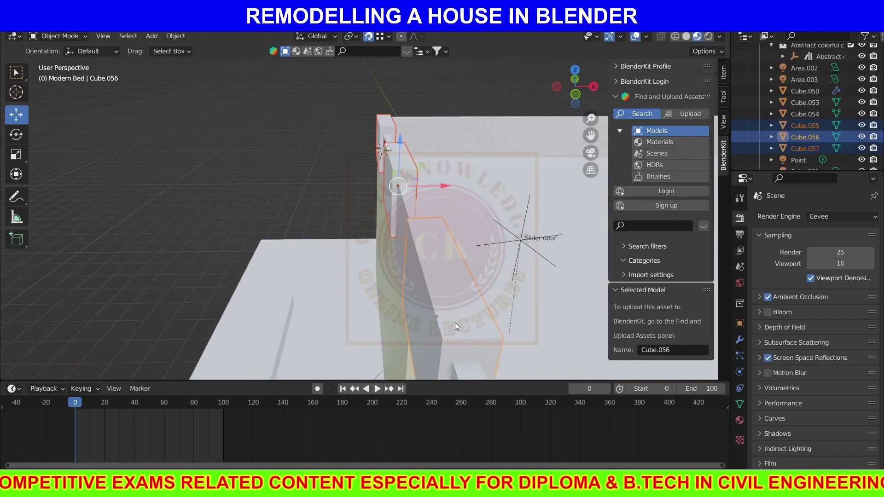
Step: Duplicate more blocks along X across the front parapet
{"action": "key", "text": "shift+d"}
{"action": "left_click", "coordinate": [465, 270]}
{"action": "key", "text": "KP_1"}
{"action": "key", "text": "shift+d"}
{"action": "key", "text": "x"}
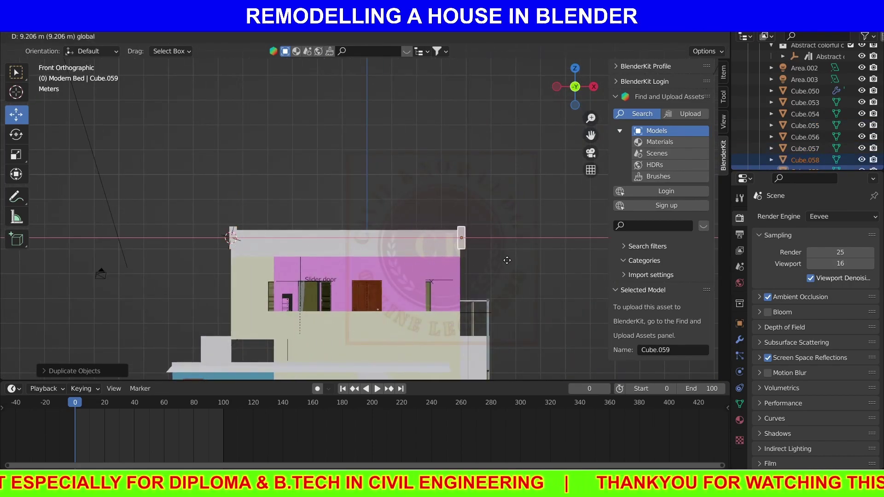
{"action": "left_click", "coordinate": [503, 260]}
{"action": "mouse_move", "coordinate": [503, 260]}
{"action": "middle_mouse_down"}
{"action": "mouse_move", "coordinate": [372, 255]}
{"action": "mouse_move", "coordinate": [380, 318]}
{"action": "mouse_move", "coordinate": [346, 244]}
{"action": "middle_mouse_up"}
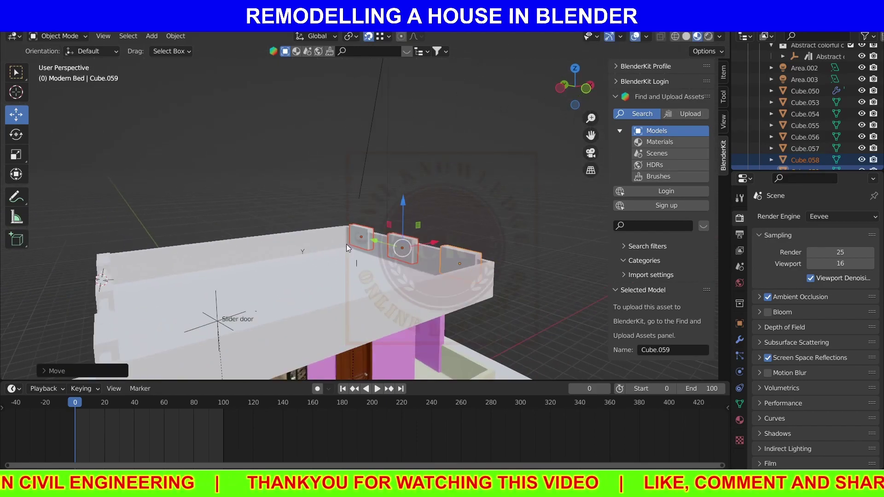
Step: Select several of the parapet blocks together
{"action": "left_click", "coordinate": [347, 247]}
{"action": "left_click", "coordinate": [212, 281]}
{"action": "left_click", "coordinate": [248, 317], "text": "shift"}
{"action": "left_click", "coordinate": [426, 237], "text": "shift"}
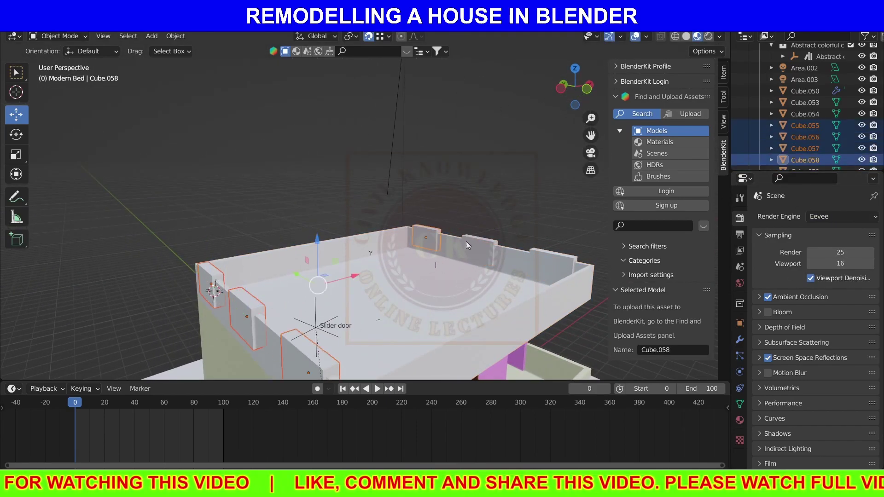
Step: Move the selected parapet blocks into a new collection named 'BOOL WALLS'
{"action": "key", "text": "m"}
{"action": "left_click", "coordinate": [417, 182]}
{"action": "type", "text": "BOOL WALLS"}
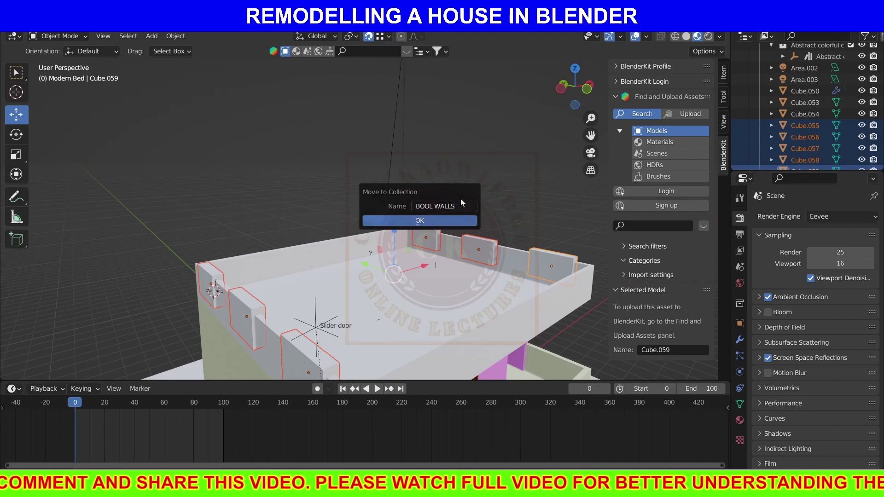
{"action": "left_click", "coordinate": [459, 221]}
Step: Set slab 2's Boolean modifier operand type to Collection, using BOOL WALLS
{"action": "left_click", "coordinate": [454, 299]}
{"action": "left_click", "coordinate": [740, 339]}
{"action": "mouse_move", "coordinate": [361, 284]}
{"action": "middle_mouse_down"}
{"action": "mouse_move", "coordinate": [390, 226]}
{"action": "mouse_move", "coordinate": [501, 295]}
{"action": "mouse_move", "coordinate": [437, 277]}
{"action": "mouse_move", "coordinate": [449, 277]}
{"action": "middle_mouse_up"}
{"action": "scroll", "coordinate": [450, 277], "scroll_direction": "up", "scroll_amount": 2}
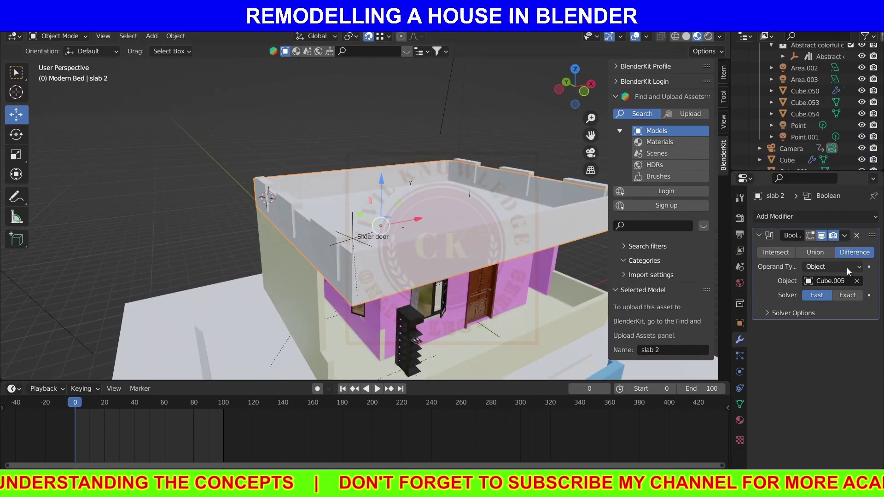
{"action": "left_click", "coordinate": [849, 267]}
{"action": "left_click", "coordinate": [829, 288]}
{"action": "scroll", "coordinate": [833, 133], "scroll_direction": "down", "scroll_amount": 5}
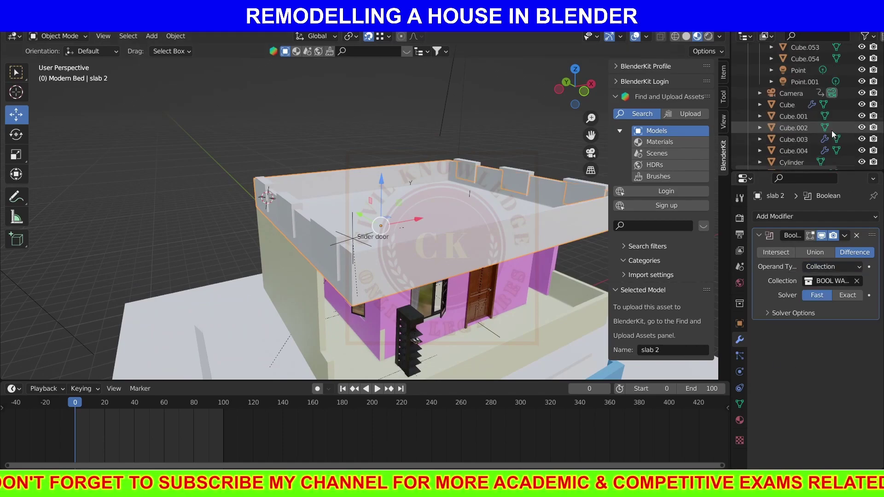
{"action": "scroll", "coordinate": [832, 134], "scroll_direction": "down", "scroll_amount": 5}
{"action": "scroll", "coordinate": [832, 134], "scroll_direction": "down", "scroll_amount": 3}
{"action": "middle_click_drag", "start_coordinate": [448, 201], "coordinate": [286, 217]}
Step: Duplicate a BOOL WALLS block and place rotated copies at the front parapet's left and right ends
{"action": "left_click", "coordinate": [282, 214]}
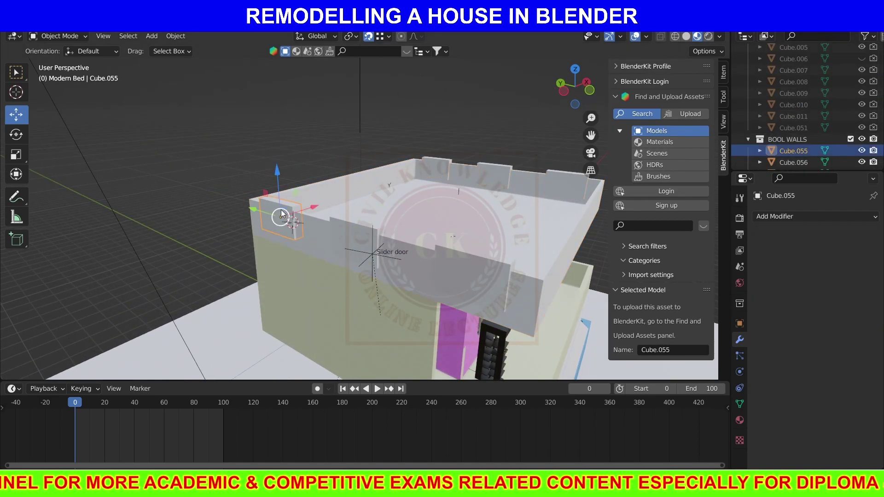
{"action": "key", "text": "shift+d"}
{"action": "right_click", "coordinate": [472, 234]}
{"action": "key", "text": "KP_1"}
{"action": "key", "text": "g"}
{"action": "left_click", "coordinate": [423, 237]}
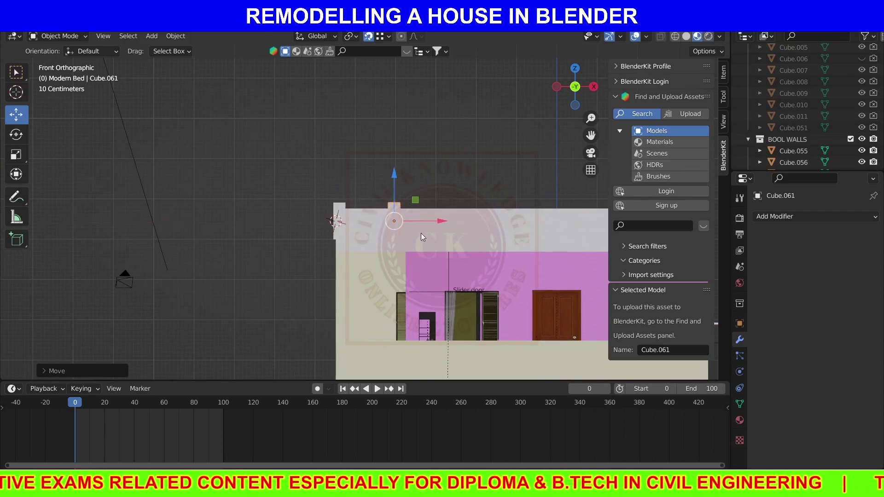
{"action": "middle_click_drag", "start_coordinate": [423, 237], "coordinate": [219, 246], "text": "shift"}
{"action": "key", "text": "r"}
{"action": "left_click", "coordinate": [239, 231]}
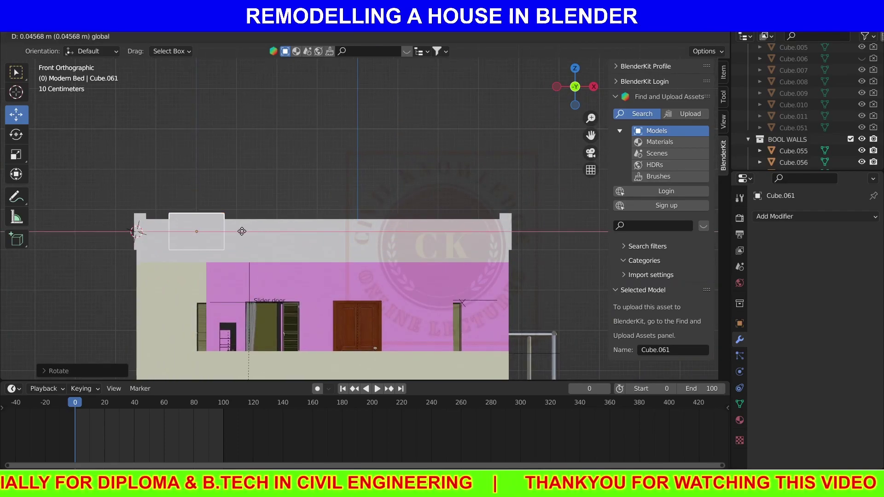
{"action": "left_click", "coordinate": [500, 261]}
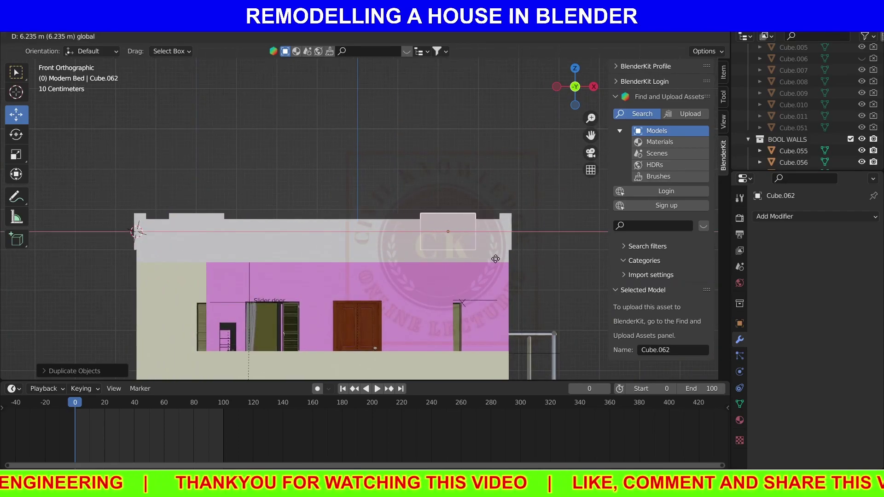
Step: Add another block copy on the left-centre front parapet and select the end blocks
{"action": "left_click", "coordinate": [498, 259]}
{"action": "key", "text": "shift+d"}
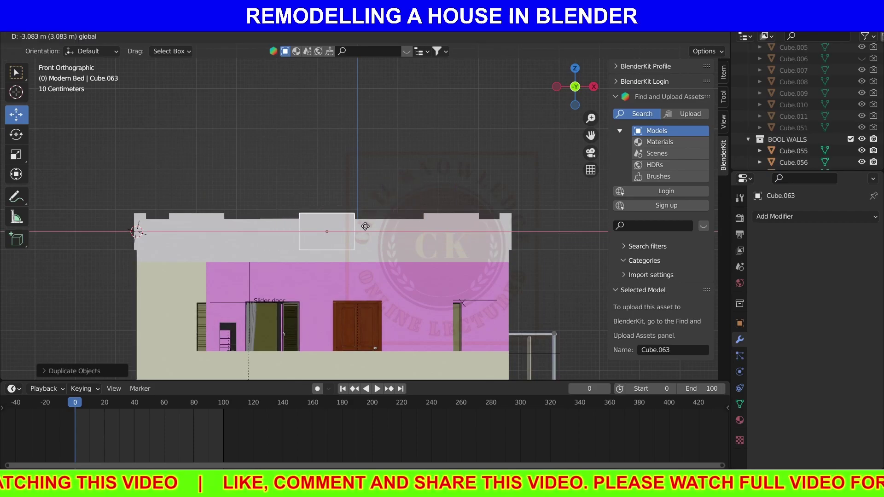
{"action": "left_click", "coordinate": [362, 226]}
{"action": "key", "text": "g"}
{"action": "left_click", "coordinate": [242, 221]}
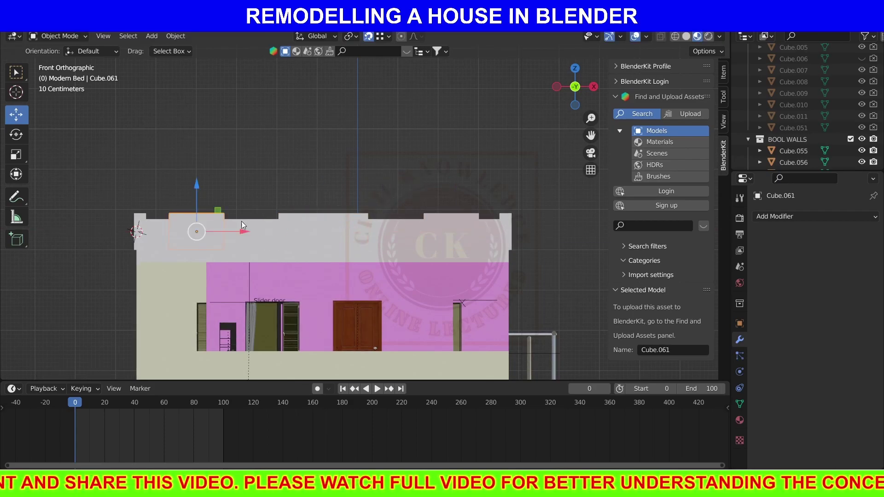
{"action": "left_click", "coordinate": [215, 214]}
{"action": "left_click", "coordinate": [454, 219]}
Step: In right side view, move the selected block along the side wall
{"action": "key", "text": "KP_3"}
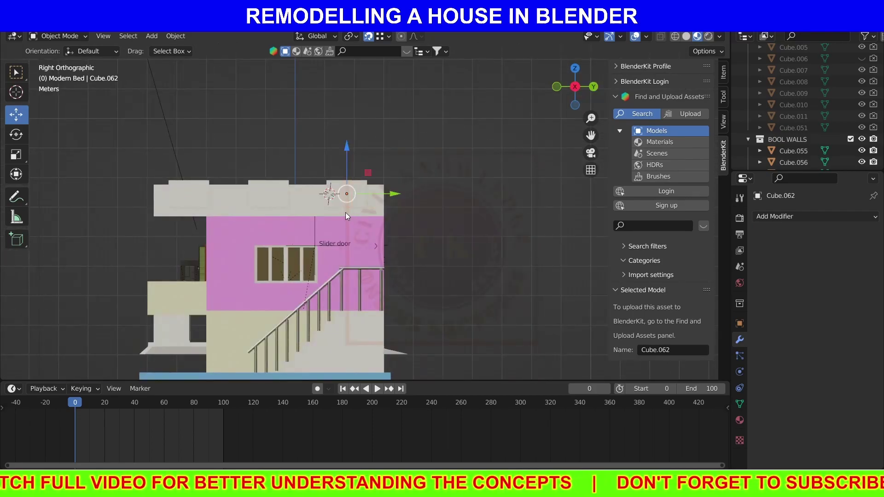
{"action": "scroll", "coordinate": [327, 209], "scroll_direction": "up", "scroll_amount": 3}
{"action": "left_click_drag", "start_coordinate": [298, 226], "coordinate": [378, 229]}
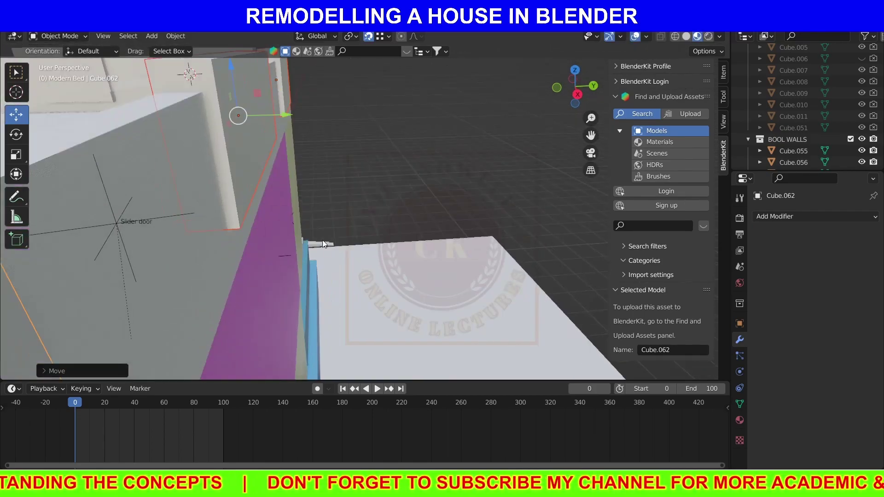
{"action": "middle_click_drag", "start_coordinate": [378, 228], "coordinate": [363, 186]}
{"action": "left_click", "coordinate": [365, 185]}
{"action": "scroll", "coordinate": [418, 216], "scroll_direction": "down", "scroll_amount": 3}
Step: Duplicate the block onto the side parapet and orbit to check it
{"action": "key", "text": "KP_3"}
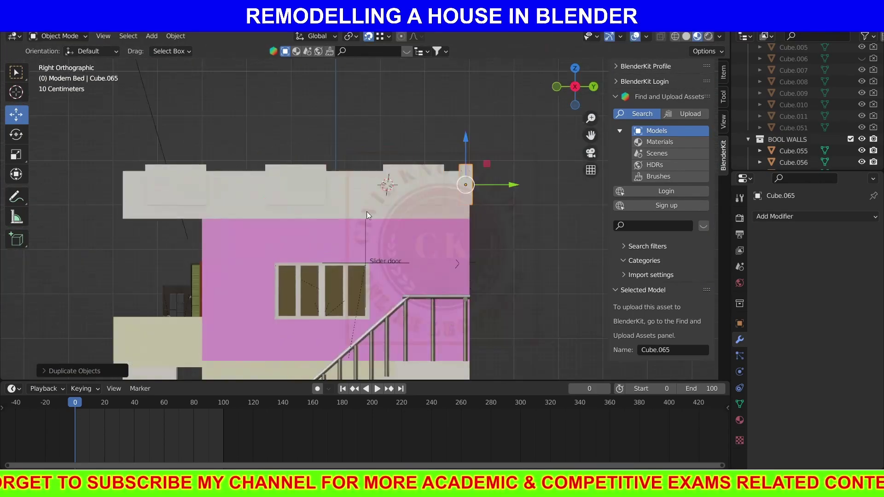
{"action": "key", "text": "shift+d"}
{"action": "left_click", "coordinate": [168, 199]}
{"action": "middle_click_drag", "start_coordinate": [244, 239], "coordinate": [360, 183]}
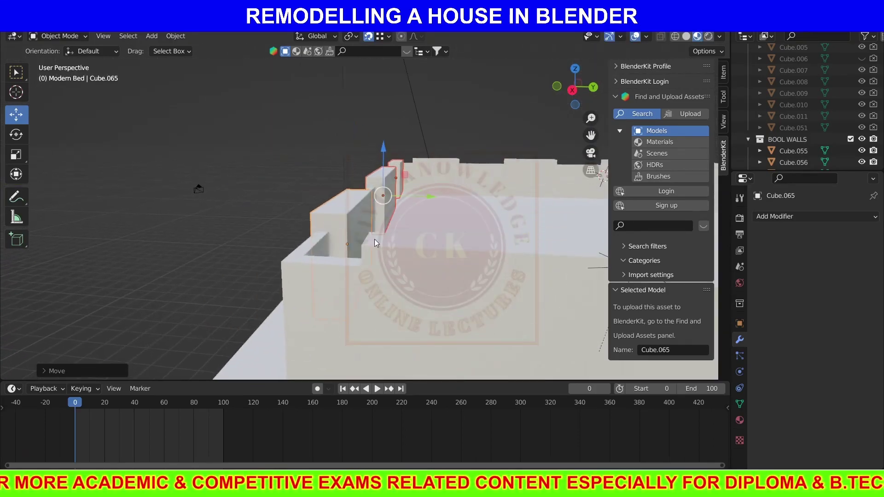
{"action": "left_click", "coordinate": [360, 183]}
{"action": "scroll", "coordinate": [357, 216], "scroll_direction": "down", "scroll_amount": 5}
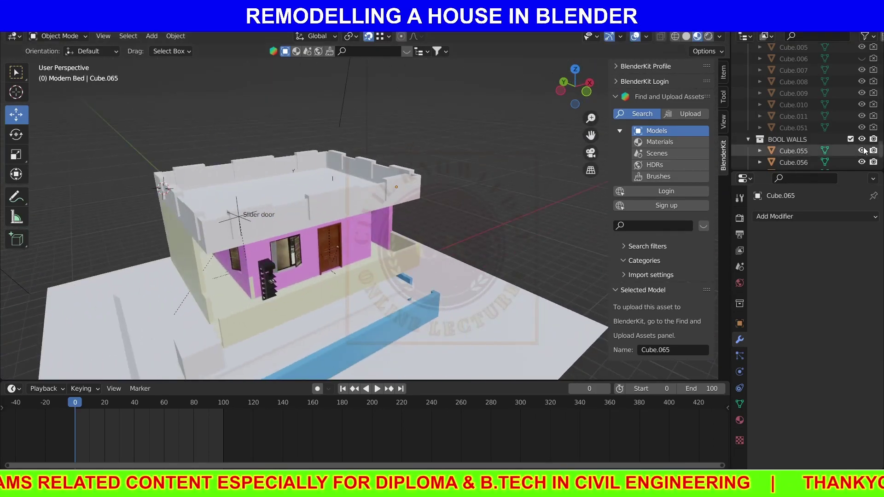
Step: Select slab 2 and try the blue Material.002 on it
{"action": "middle_click_drag", "start_coordinate": [355, 223], "coordinate": [322, 234]}
{"action": "scroll", "coordinate": [317, 233], "scroll_direction": "up", "scroll_amount": 4}
{"action": "scroll", "coordinate": [314, 230], "scroll_direction": "down", "scroll_amount": 4}
{"action": "left_click", "coordinate": [257, 188]}
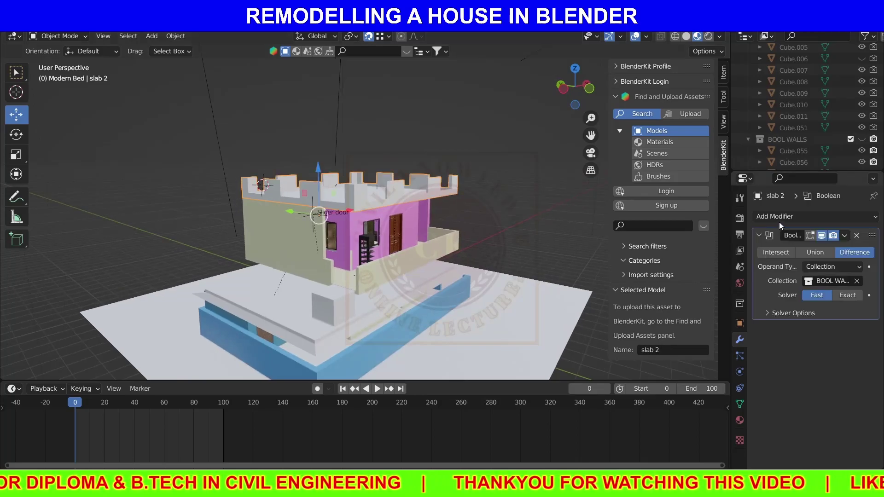
{"action": "left_click", "coordinate": [740, 420]}
{"action": "left_click", "coordinate": [760, 265]}
{"action": "left_click", "coordinate": [778, 343]}
{"action": "scroll", "coordinate": [493, 179], "scroll_direction": "up", "scroll_amount": 3}
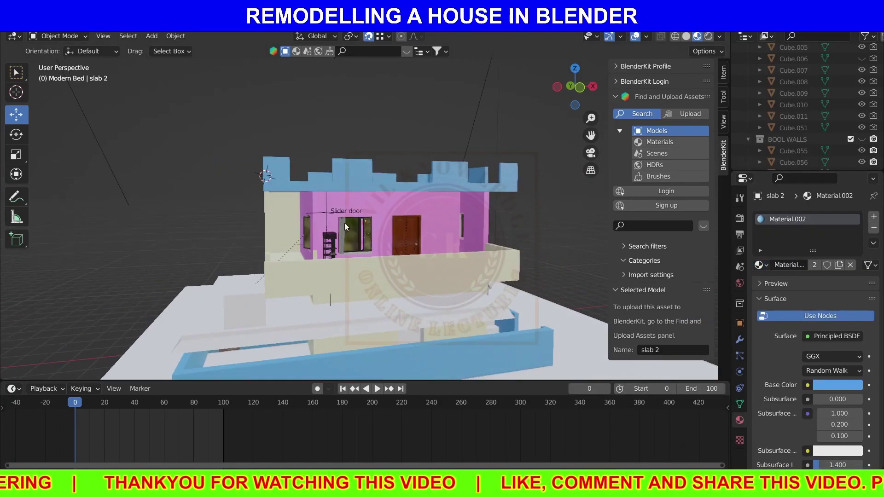
{"action": "middle_click_drag", "start_coordinate": [345, 223], "coordinate": [305, 156]}
Step: Try the cream Material on slab 2 instead
{"action": "left_click", "coordinate": [760, 265]}
{"action": "left_click", "coordinate": [663, 296]}
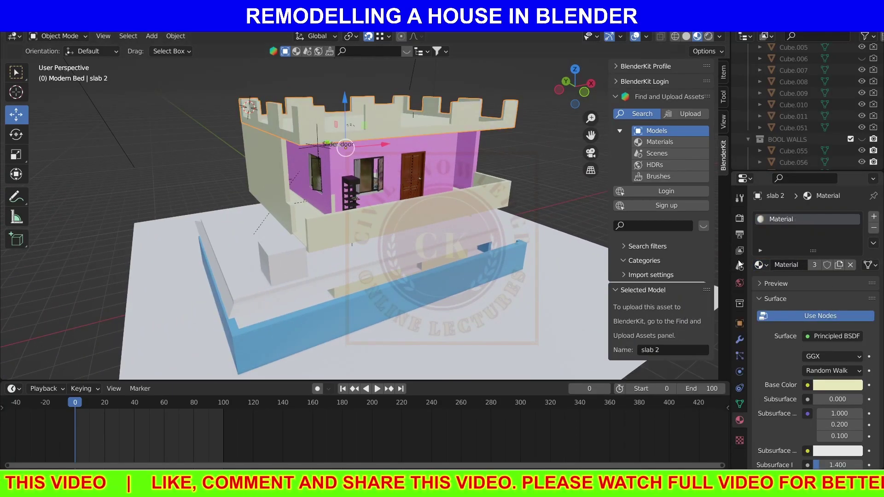
{"action": "left_click", "coordinate": [759, 265]}
{"action": "scroll", "coordinate": [678, 306], "scroll_direction": "down", "scroll_amount": 3}
Step: Settle on the white Material.005 for slab 2, then add a circle mesh
{"action": "left_click", "coordinate": [672, 358]}
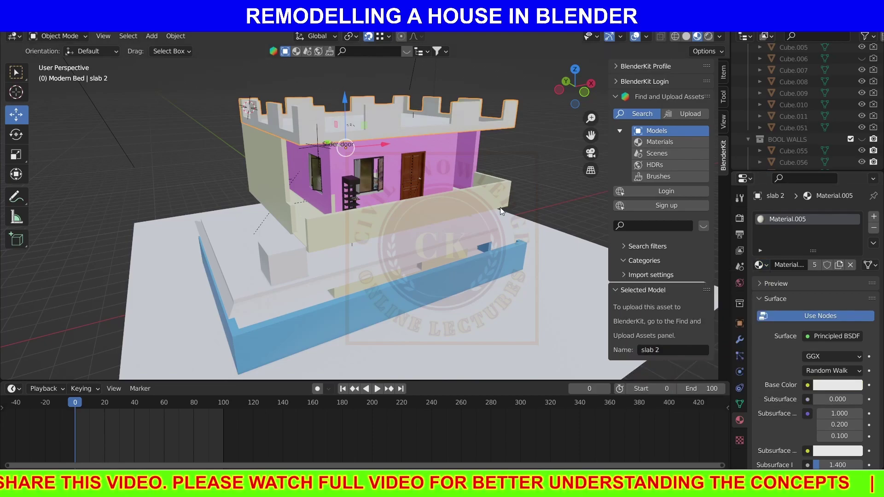
{"action": "scroll", "coordinate": [345, 184], "scroll_direction": "up", "scroll_amount": 3}
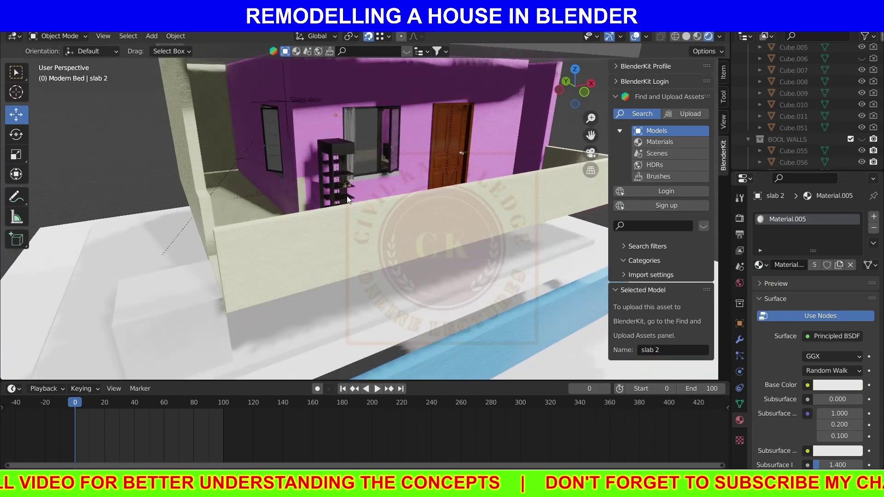
{"action": "mouse_move", "coordinate": [345, 184]}
{"action": "middle_mouse_down"}
{"action": "mouse_move", "coordinate": [296, 163]}
{"action": "mouse_move", "coordinate": [201, 173]}
{"action": "mouse_move", "coordinate": [264, 147]}
{"action": "middle_mouse_up"}
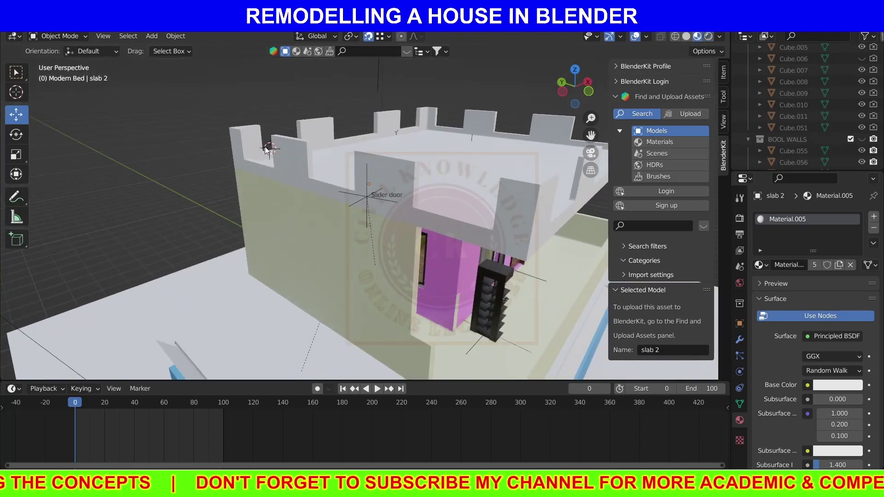
{"action": "scroll", "coordinate": [302, 223], "scroll_direction": "up", "scroll_amount": 4}
{"action": "key", "text": "shift+a"}
{"action": "left_click", "coordinate": [372, 259]}
Step: Shrink the circle, turn it 90 degrees, and place it at the parapet wall corner
{"action": "key", "text": "s"}
{"action": "left_click", "coordinate": [357, 239]}
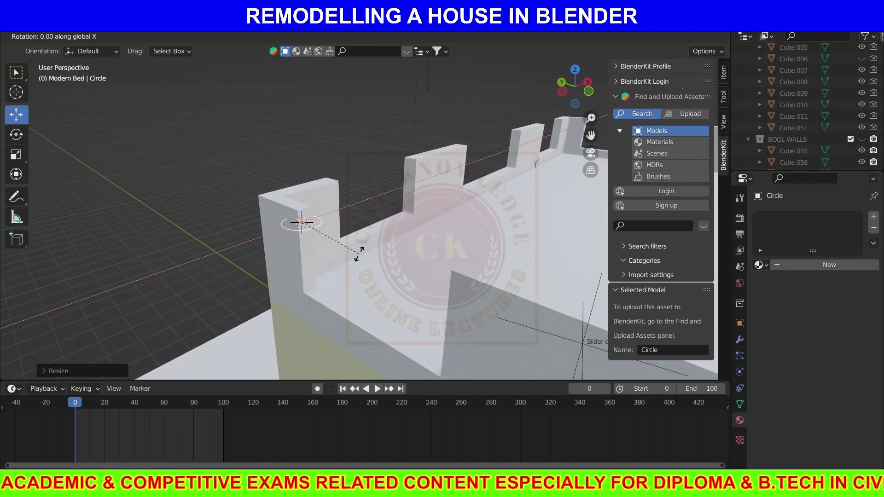
{"action": "key", "text": "Return"}
{"action": "middle_click_drag", "start_coordinate": [319, 242], "coordinate": [294, 248]}
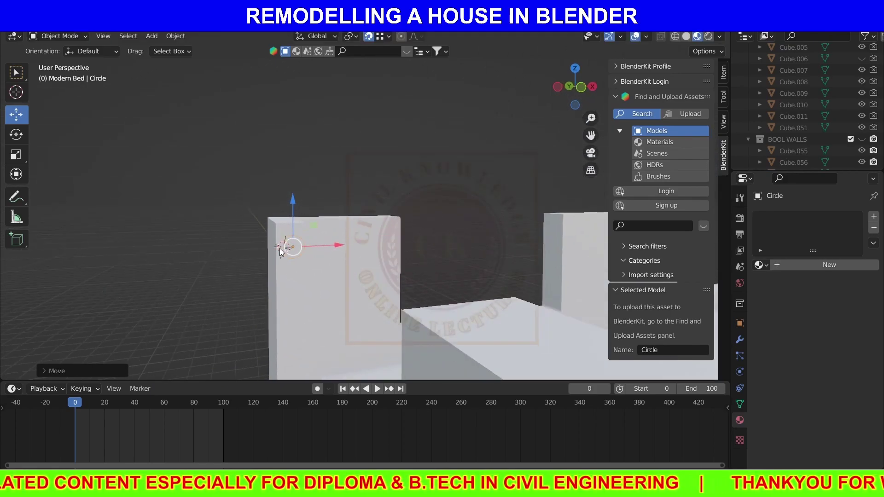
{"action": "scroll", "coordinate": [379, 292], "scroll_direction": "up", "scroll_amount": 4}
{"action": "key", "text": "g"}
{"action": "left_click", "coordinate": [321, 293]}
{"action": "middle_click_drag", "start_coordinate": [322, 293], "coordinate": [329, 242]}
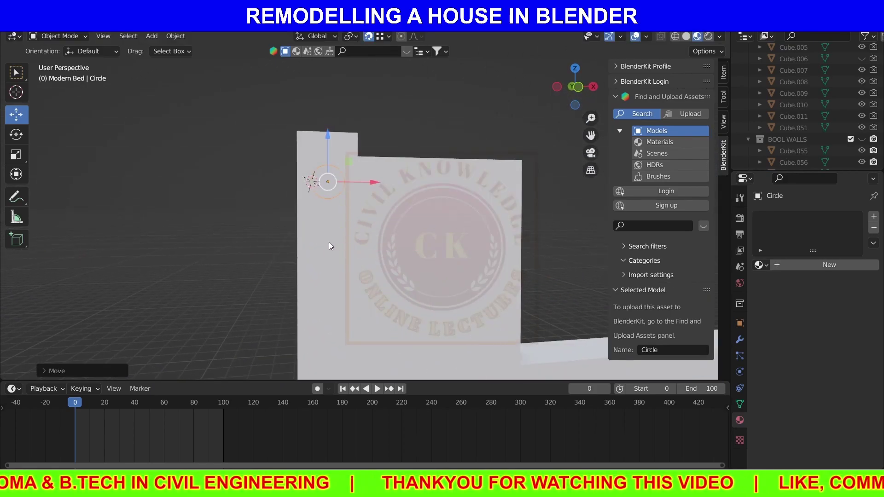
{"action": "scroll", "coordinate": [350, 247], "scroll_direction": "down", "scroll_amount": 3}
Step: Extrude the circle a short way toward the back wall
{"action": "key", "text": "Tab"}
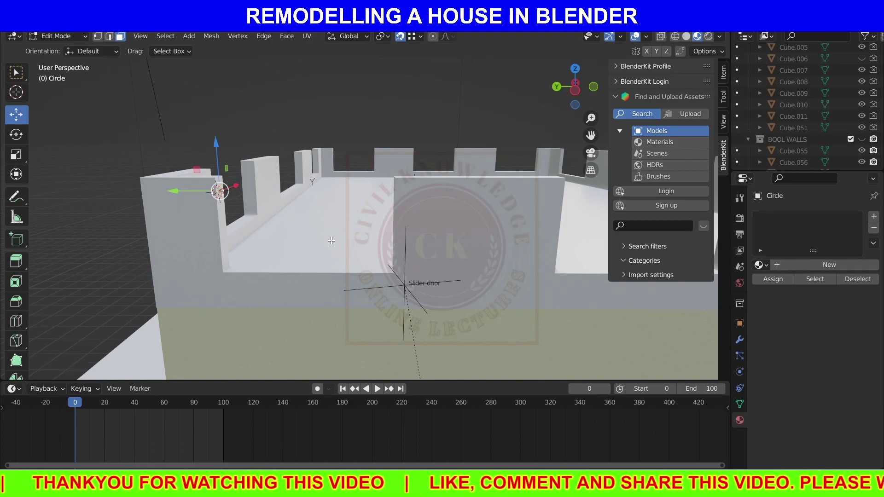
{"action": "key", "text": "e"}
{"action": "left_click", "coordinate": [401, 246]}
{"action": "key", "text": "Tab"}
{"action": "scroll", "coordinate": [344, 226], "scroll_direction": "up", "scroll_amount": 3}
{"action": "mouse_move", "coordinate": [298, 251]}
{"action": "middle_mouse_down"}
{"action": "mouse_move", "coordinate": [344, 226]}
{"action": "mouse_move", "coordinate": [334, 220]}
{"action": "middle_mouse_up"}
{"action": "scroll", "coordinate": [334, 220], "scroll_direction": "down", "scroll_amount": 2}
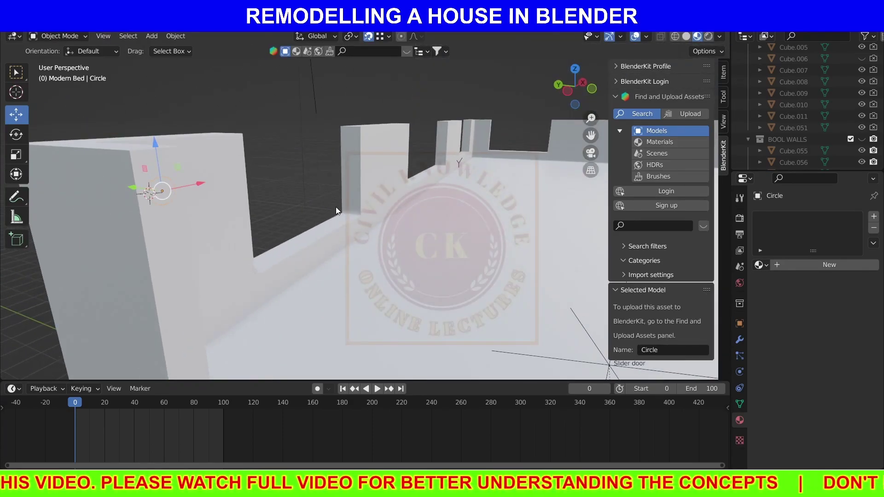
Step: Extrude the circle into a long tube running along the parapet
{"action": "key", "text": "Tab"}
{"action": "scroll", "coordinate": [268, 209], "scroll_direction": "down", "scroll_amount": 4}
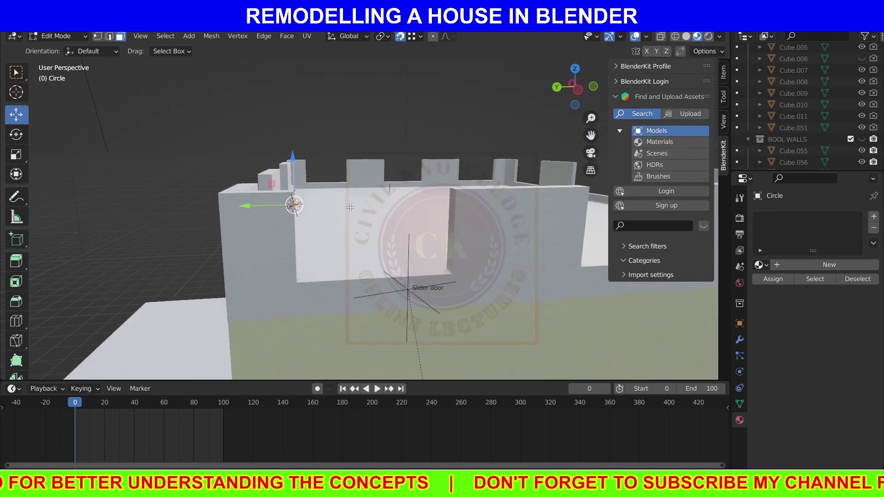
{"action": "key", "text": "e"}
{"action": "left_click", "coordinate": [517, 221]}
{"action": "scroll", "coordinate": [517, 222], "scroll_direction": "down", "scroll_amount": 2}
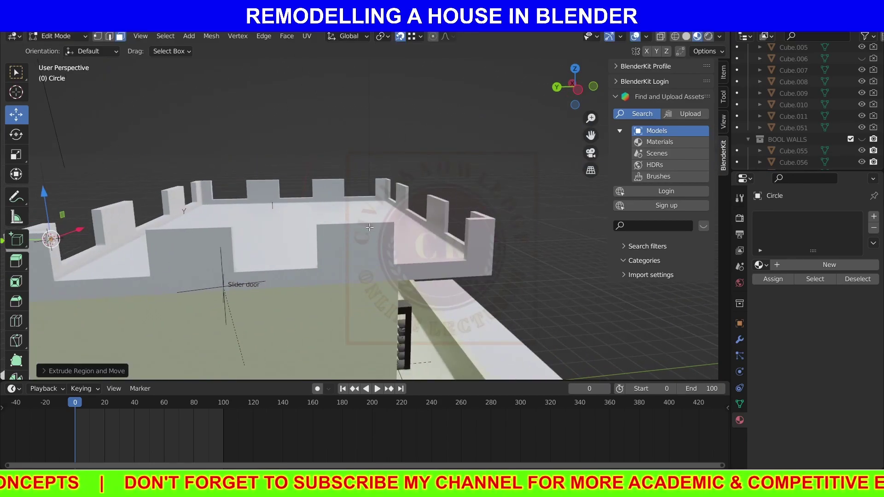
{"action": "middle_click_drag", "start_coordinate": [115, 230], "coordinate": [160, 238], "text": "shift"}
{"action": "key", "text": "Tab"}
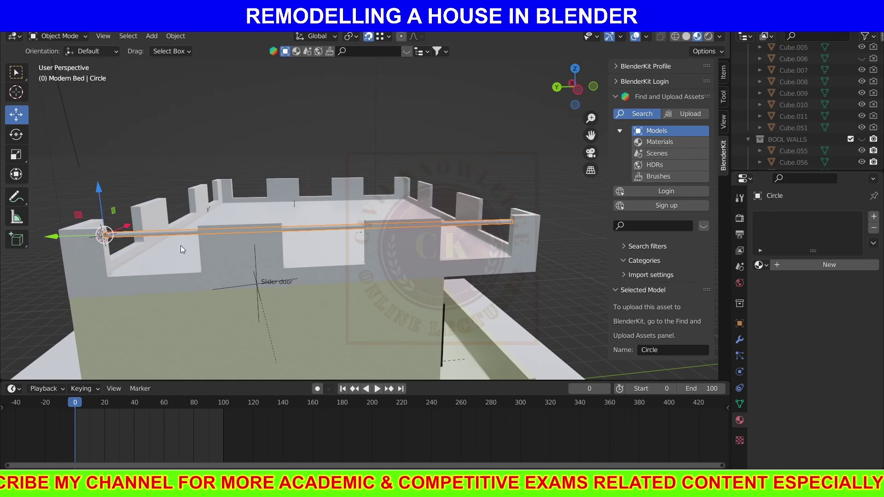
Step: Duplicate the tube rail, undo a stray copy, and duplicate again in front view
{"action": "key", "text": "KP_3"}
{"action": "key", "text": "shift+d"}
{"action": "key", "text": "z"}
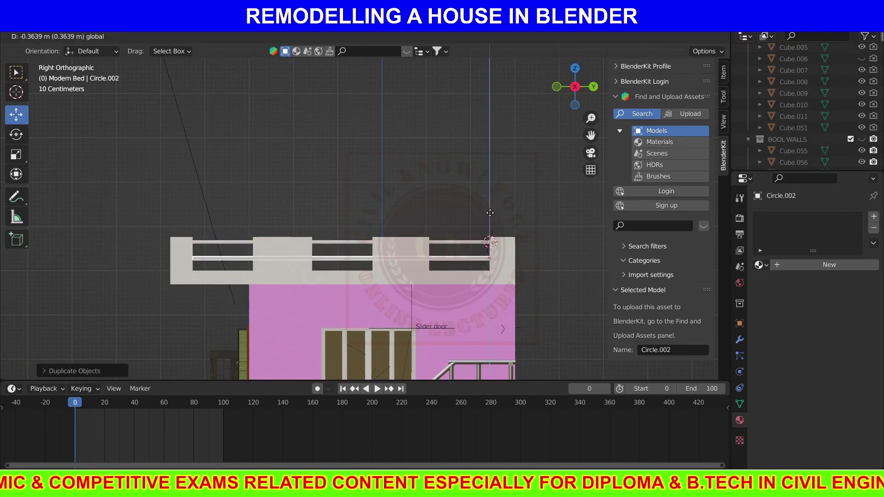
{"action": "key", "text": "Escape"}
{"action": "key", "text": "ctrl+z"}
{"action": "middle_click_drag", "start_coordinate": [477, 226], "coordinate": [390, 222]}
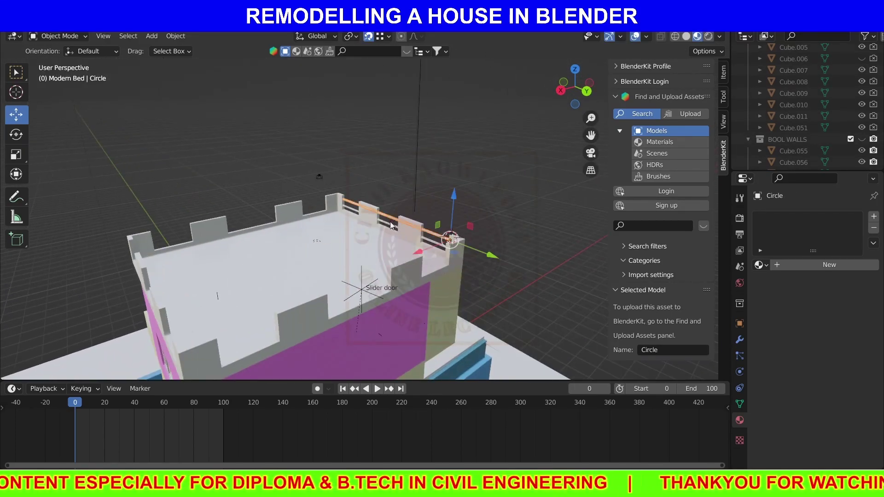
{"action": "key", "text": "shift+d"}
{"action": "key", "text": "Escape"}
{"action": "key", "text": "KP_1"}
{"action": "scroll", "coordinate": [397, 173], "scroll_direction": "up", "scroll_amount": 2}
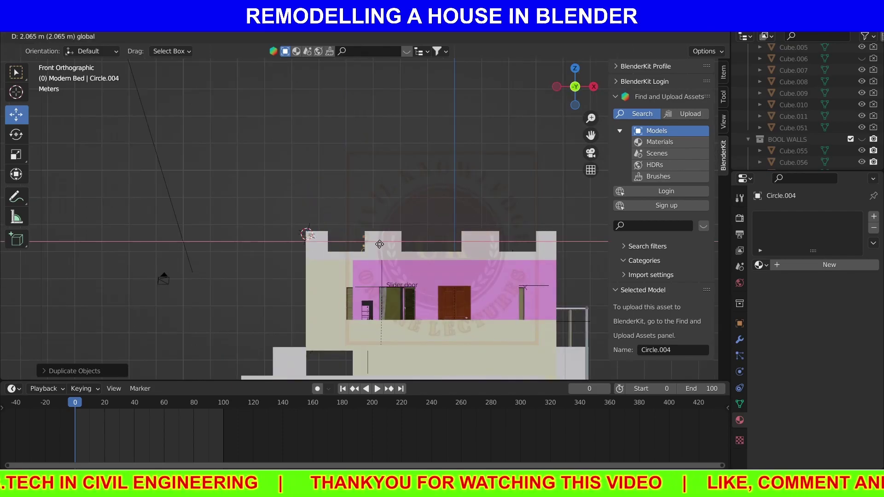
Step: Confirm the copied rail's position and inspect the rooftop railing
{"action": "left_click", "coordinate": [597, 254]}
{"action": "mouse_move", "coordinate": [597, 254]}
{"action": "middle_mouse_down"}
{"action": "mouse_move", "coordinate": [356, 272]}
{"action": "mouse_move", "coordinate": [276, 213]}
{"action": "middle_mouse_up"}
{"action": "scroll", "coordinate": [357, 272], "scroll_direction": "up", "scroll_amount": 4}
{"action": "scroll", "coordinate": [350, 259], "scroll_direction": "up", "scroll_amount": 3}
{"action": "scroll", "coordinate": [275, 213], "scroll_direction": "down", "scroll_amount": 2}
{"action": "scroll", "coordinate": [352, 181], "scroll_direction": "down", "scroll_amount": 4}
{"action": "middle_click_drag", "start_coordinate": [352, 181], "coordinate": [406, 185]}
Step: Duplicate a rail and shift it along the X axis into place
{"action": "key", "text": "shift+d"}
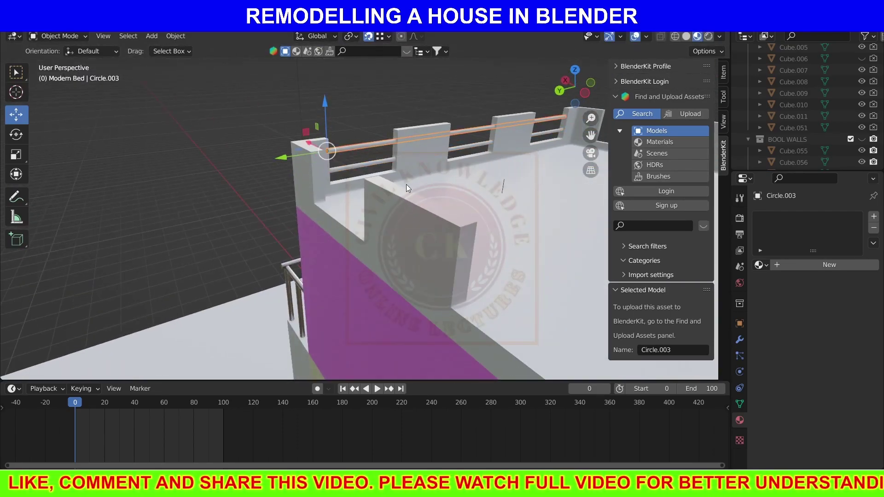
{"action": "key", "text": "Escape"}
{"action": "key", "text": "g"}
{"action": "key", "text": "x"}
{"action": "scroll", "coordinate": [477, 256], "scroll_direction": "up", "scroll_amount": 5}
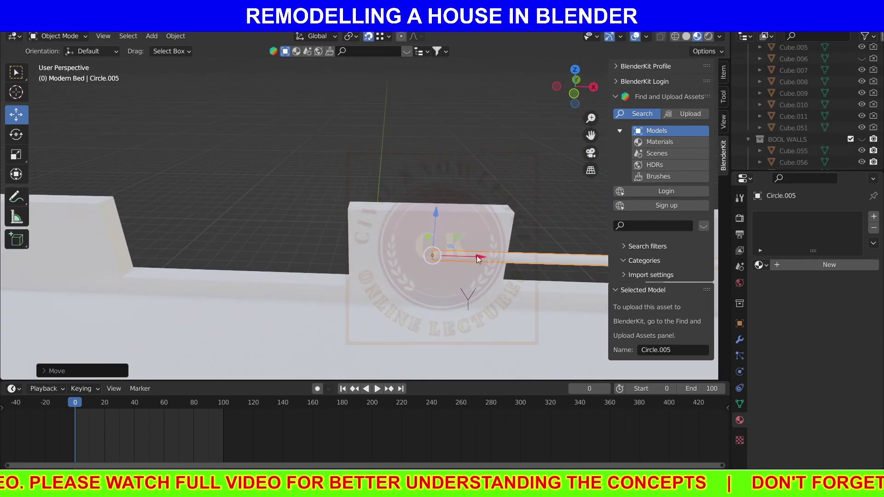
{"action": "mouse_move", "coordinate": [274, 231]}
{"action": "middle_mouse_down"}
{"action": "mouse_move", "coordinate": [175, 216]}
{"action": "mouse_move", "coordinate": [273, 189]}
{"action": "mouse_move", "coordinate": [314, 219]}
{"action": "mouse_move", "coordinate": [344, 215]}
{"action": "middle_mouse_up"}
{"action": "left_click", "coordinate": [310, 250]}
{"action": "mouse_move", "coordinate": [309, 250]}
{"action": "middle_mouse_down"}
{"action": "mouse_move", "coordinate": [286, 225]}
{"action": "mouse_move", "coordinate": [196, 251]}
{"action": "mouse_move", "coordinate": [247, 263]}
{"action": "middle_mouse_up"}
{"action": "key", "text": "g"}
{"action": "key", "text": "x"}
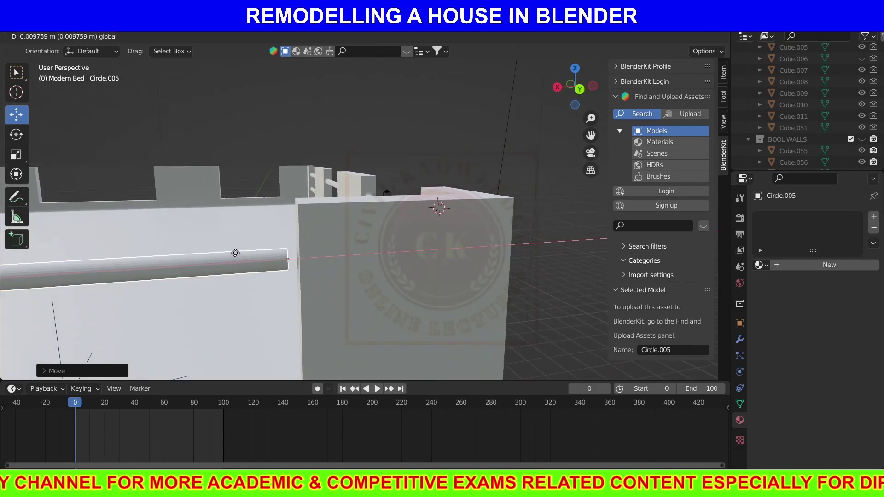
{"action": "left_click", "coordinate": [298, 209]}
{"action": "mouse_move", "coordinate": [298, 208]}
{"action": "middle_mouse_down"}
{"action": "mouse_move", "coordinate": [439, 248]}
{"action": "mouse_move", "coordinate": [247, 244]}
{"action": "mouse_move", "coordinate": [386, 217]}
{"action": "mouse_move", "coordinate": [335, 229]}
{"action": "mouse_move", "coordinate": [343, 234]}
{"action": "middle_mouse_up"}
Step: Extrude the rod so it spans the parapet wall openings
{"action": "key", "text": "Tab"}
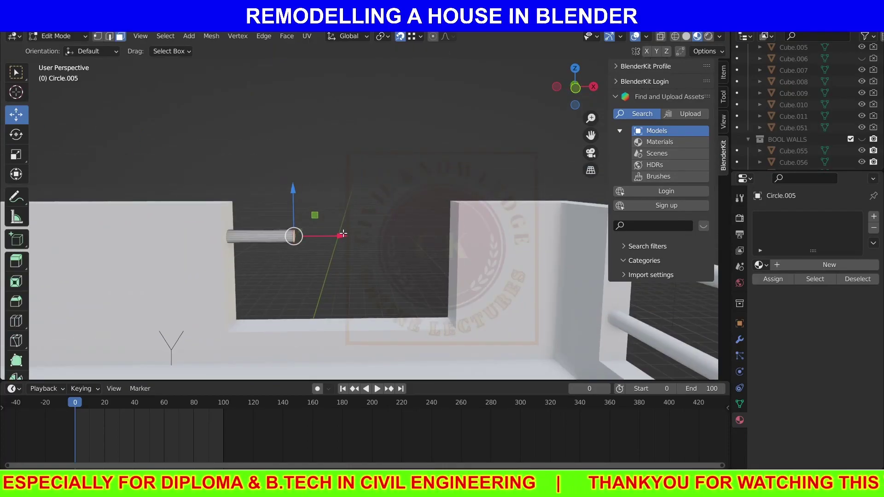
{"action": "key", "text": "e"}
{"action": "left_click", "coordinate": [288, 224]}
{"action": "key", "text": "Tab"}
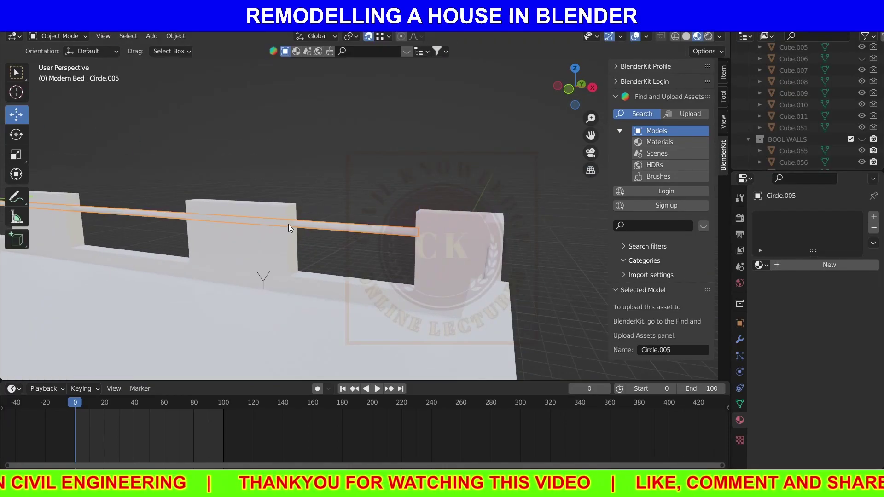
{"action": "key", "text": "KP_1"}
{"action": "scroll", "coordinate": [249, 249], "scroll_direction": "down", "scroll_amount": 2}
Step: Make two more in-place copies of the rail
{"action": "key", "text": "shift+d"}
{"action": "right_click", "coordinate": [101, 170]}
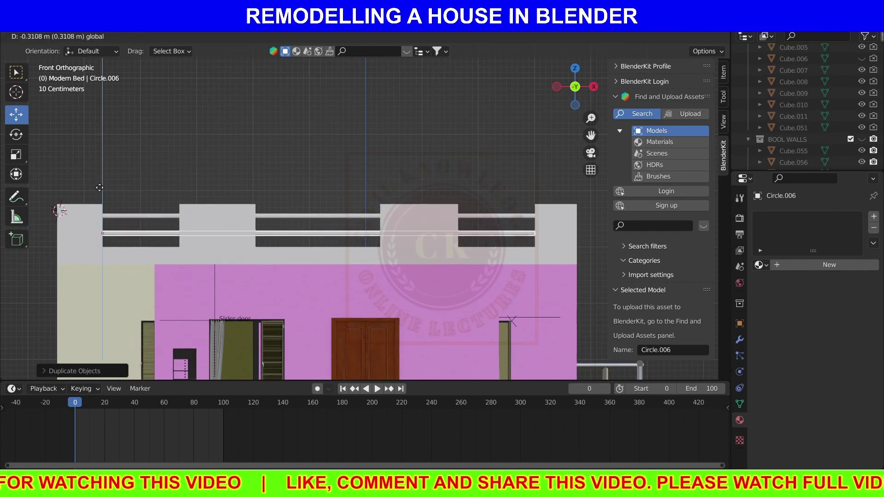
{"action": "key", "text": "shift+d"}
{"action": "right_click", "coordinate": [336, 174]}
{"action": "key", "text": "KP_3"}
Step: In side view, move the copied rail along Y into position on the roof
{"action": "key", "text": "g"}
{"action": "key", "text": "y"}
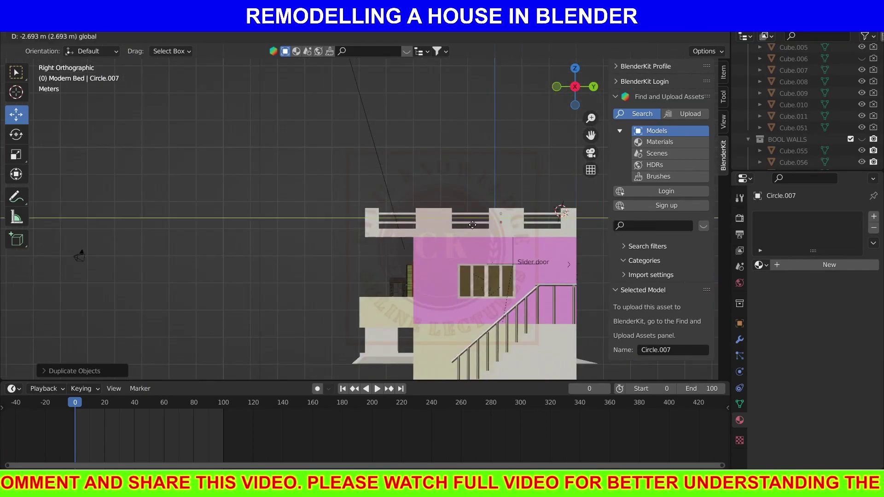
{"action": "scroll", "coordinate": [369, 221], "scroll_direction": "up", "scroll_amount": 5}
{"action": "middle_click_drag", "start_coordinate": [392, 233], "coordinate": [375, 185]}
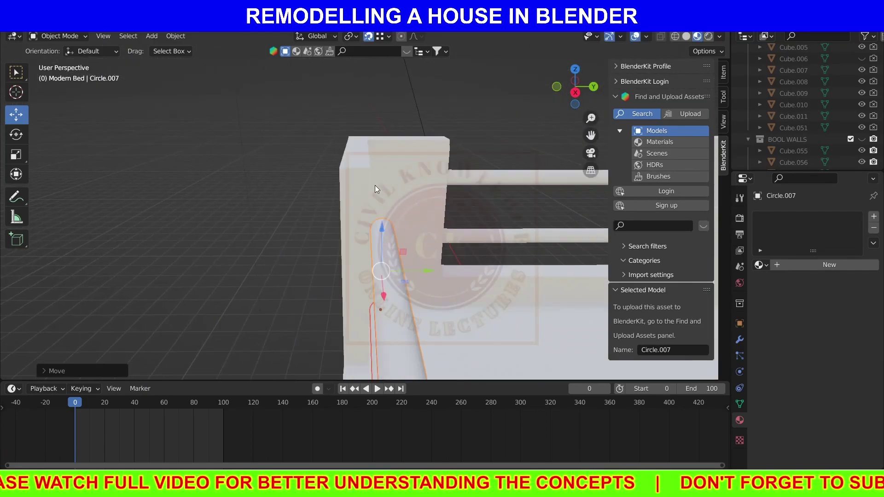
{"action": "key", "text": "g"}
{"action": "left_click", "coordinate": [396, 218]}
{"action": "scroll", "coordinate": [255, 207], "scroll_direction": "down", "scroll_amount": 5}
{"action": "scroll", "coordinate": [290, 231], "scroll_direction": "up", "scroll_amount": 2}
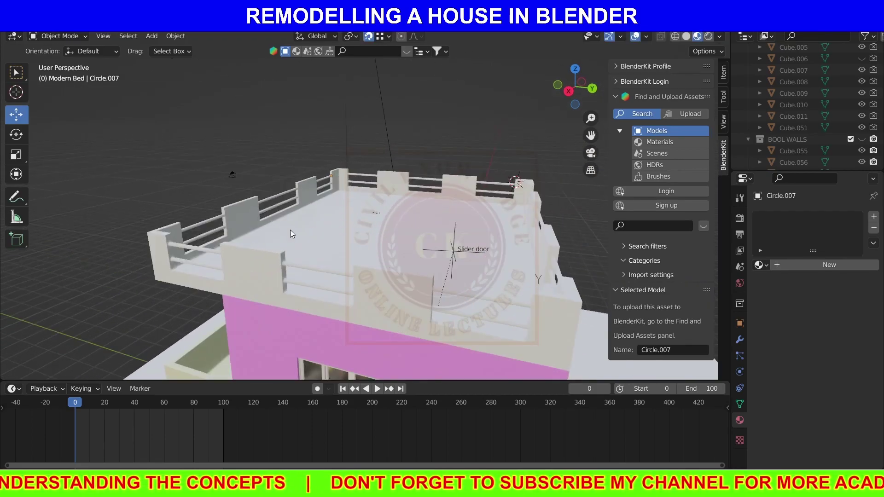
Step: Apply Brushed Steel Procedural material to two rails
{"action": "left_click", "coordinate": [760, 265]}
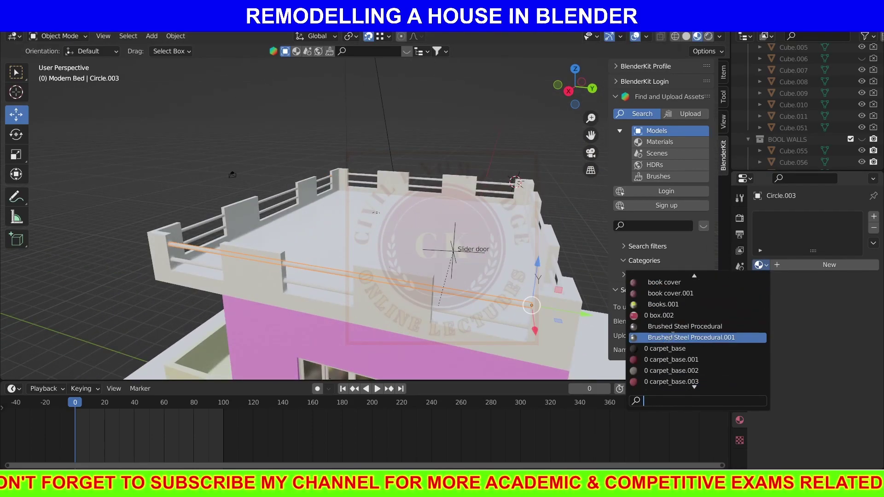
{"action": "left_click", "coordinate": [673, 338]}
{"action": "left_click", "coordinate": [350, 292]}
{"action": "left_click", "coordinate": [759, 265]}
{"action": "left_click", "coordinate": [681, 337]}
Step: Select the remaining rails and link the steel material to them
{"action": "left_click", "coordinate": [277, 208]}
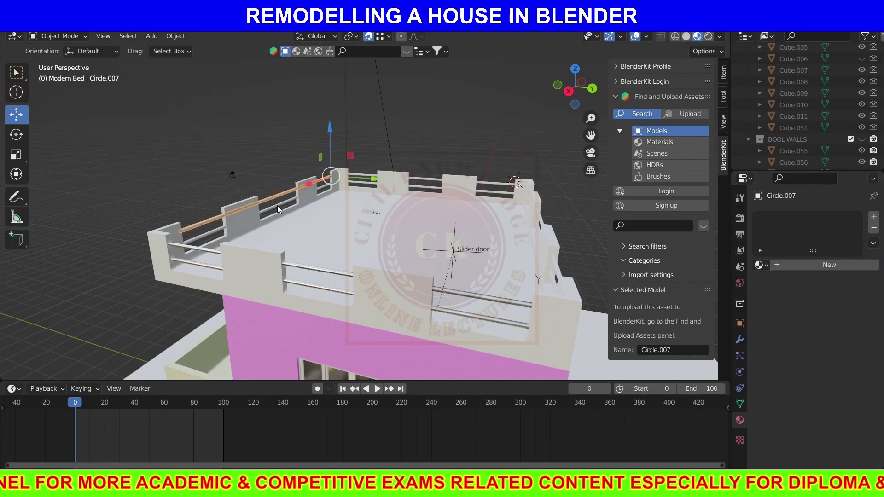
{"action": "left_click", "coordinate": [434, 191]}
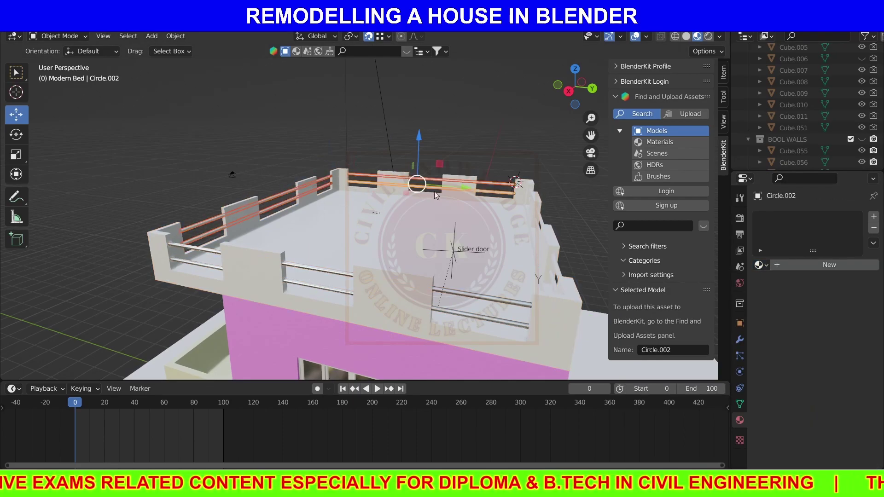
{"action": "left_click", "coordinate": [446, 184], "text": "shift"}
{"action": "key", "text": "ctrl+l"}
{"action": "left_click", "coordinate": [438, 171]}
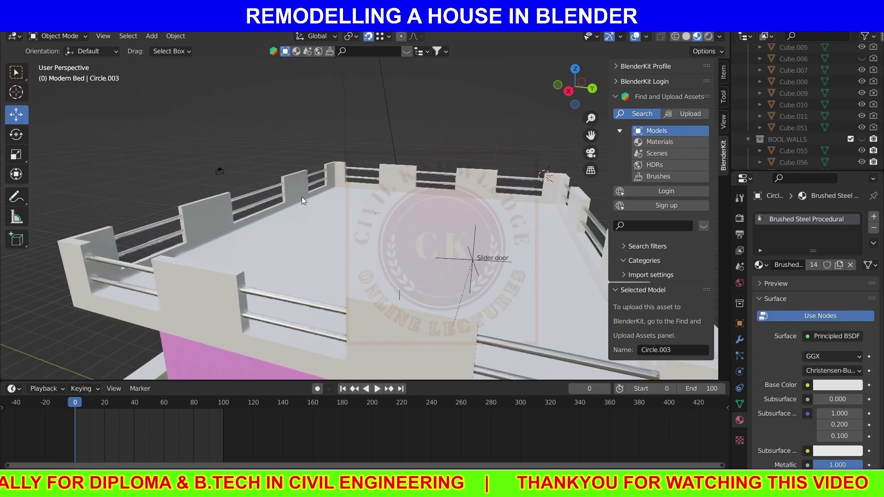
Step: View the whole house and select a box block on it
{"action": "scroll", "coordinate": [233, 180], "scroll_direction": "up", "scroll_amount": 5}
{"action": "scroll", "coordinate": [233, 180], "scroll_direction": "down", "scroll_amount": 5}
{"action": "middle_click_drag", "start_coordinate": [483, 204], "coordinate": [372, 207]}
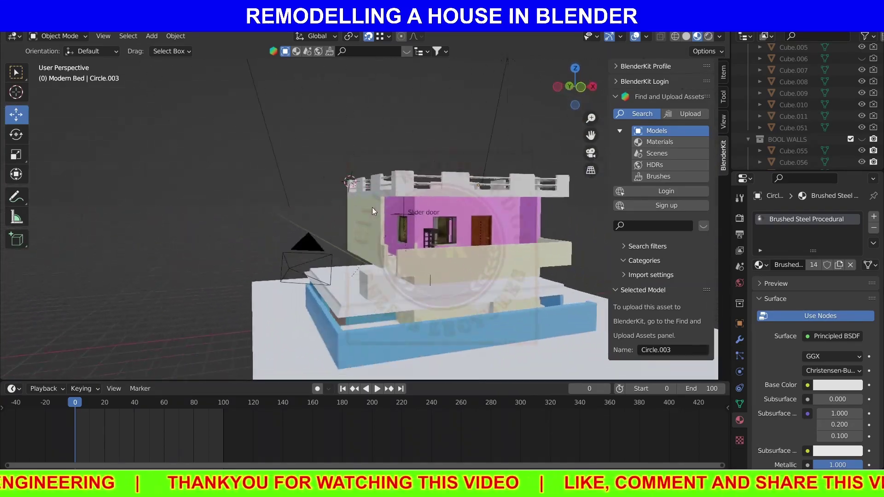
{"action": "scroll", "coordinate": [438, 229], "scroll_direction": "up", "scroll_amount": 2}
{"action": "left_click", "coordinate": [438, 228]}
{"action": "scroll", "coordinate": [413, 263], "scroll_direction": "down", "scroll_amount": 3}
Step: Shrink the copied box block to window size
{"action": "scroll", "coordinate": [413, 222], "scroll_direction": "up", "scroll_amount": 4}
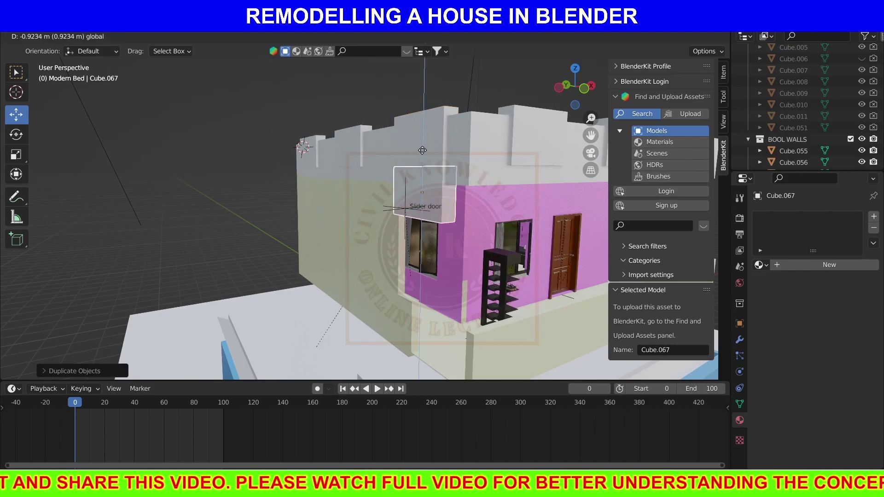
{"action": "scroll", "coordinate": [382, 233], "scroll_direction": "up", "scroll_amount": 5}
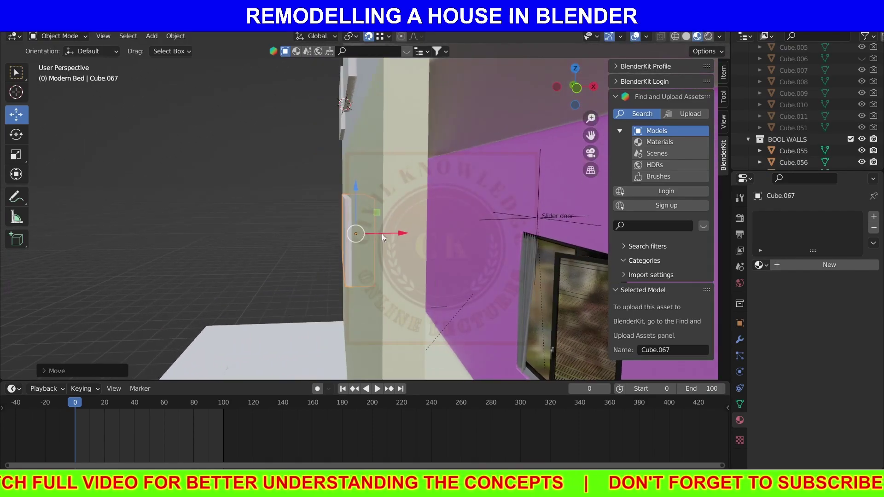
{"action": "key", "text": "s"}
{"action": "left_click", "coordinate": [450, 251]}
Step: In front view, lower the resized block along Z to window height on the side wall
{"action": "key", "text": "KP_1"}
{"action": "key", "text": "g"}
{"action": "key", "text": "z"}
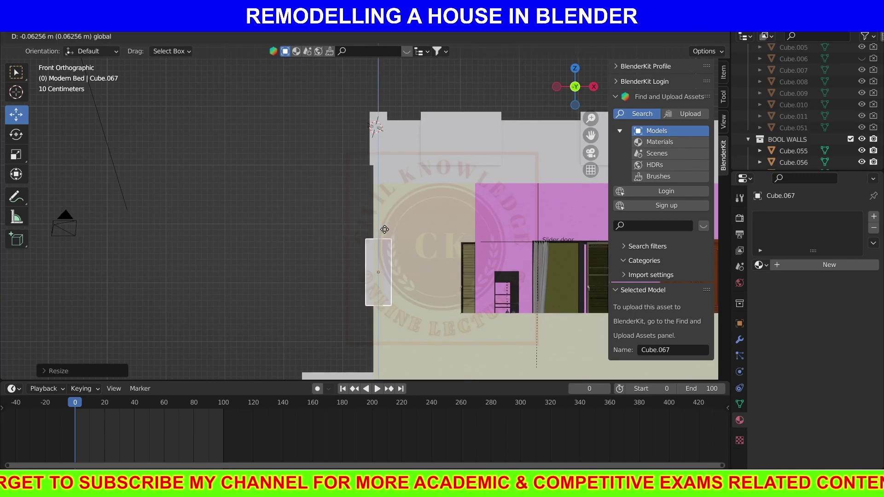
{"action": "middle_click_drag", "start_coordinate": [384, 229], "coordinate": [314, 209]}
{"action": "key", "text": "KP_1"}
{"action": "scroll", "coordinate": [375, 181], "scroll_direction": "up", "scroll_amount": 2}
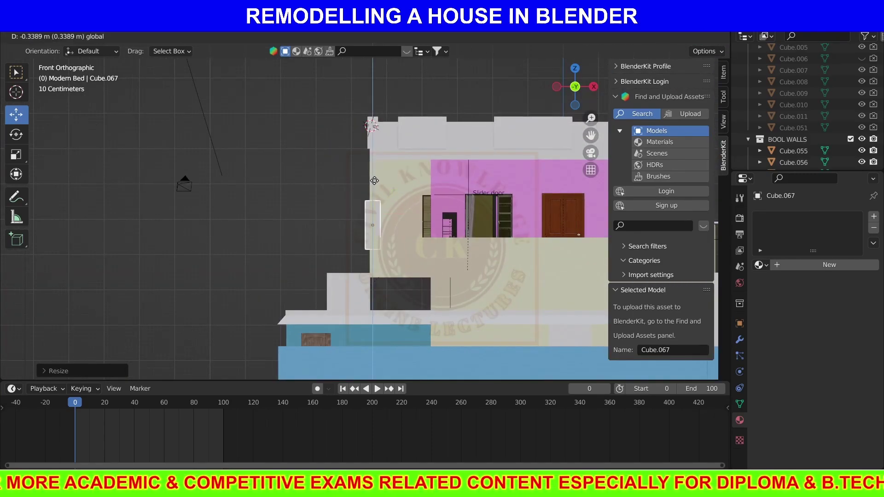
{"action": "left_click", "coordinate": [374, 181]}
{"action": "mouse_move", "coordinate": [374, 180]}
{"action": "middle_mouse_down"}
{"action": "mouse_move", "coordinate": [440, 232]}
{"action": "mouse_move", "coordinate": [442, 254]}
{"action": "middle_mouse_up"}
{"action": "key", "text": "KP_1"}
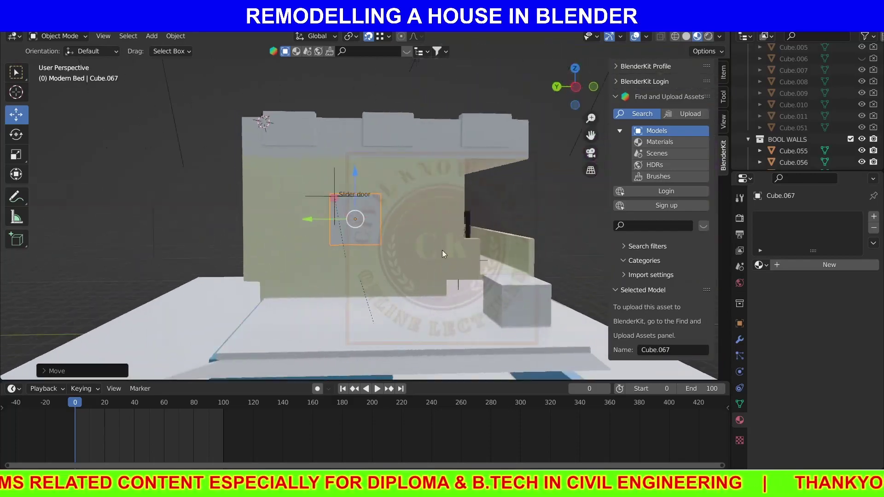
{"action": "left_click", "coordinate": [304, 210]}
{"action": "middle_click_drag", "start_coordinate": [304, 210], "coordinate": [455, 243]}
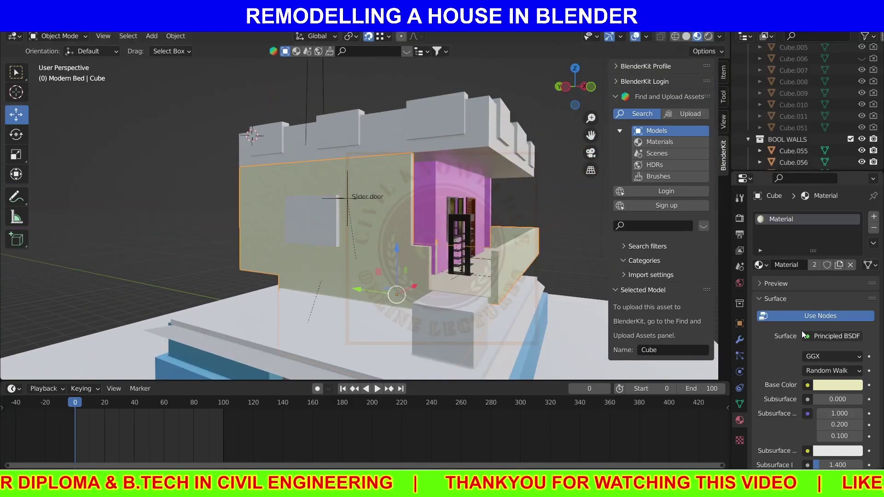
Step: Set the wall's second Boolean modifier to Operand Type Collection using BOOL WALLS
{"action": "left_click", "coordinate": [740, 339]}
{"action": "left_click", "coordinate": [818, 384]}
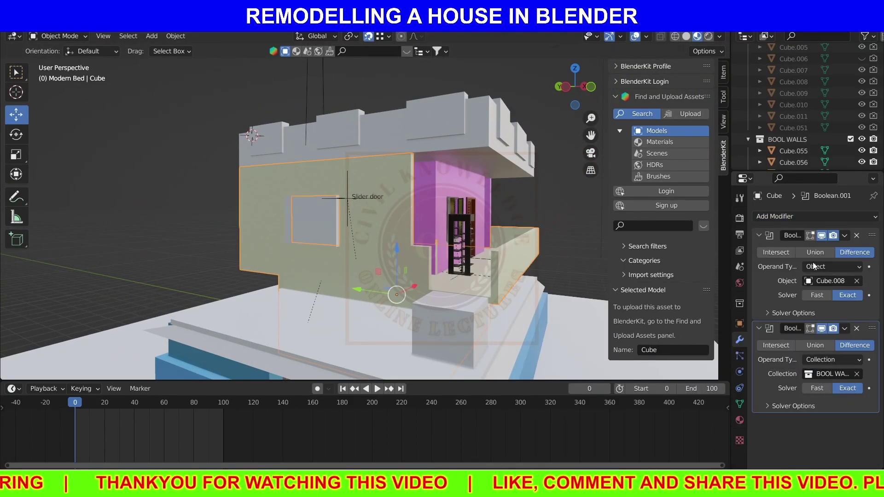
{"action": "left_click", "coordinate": [861, 139]}
{"action": "left_click", "coordinate": [513, 231]}
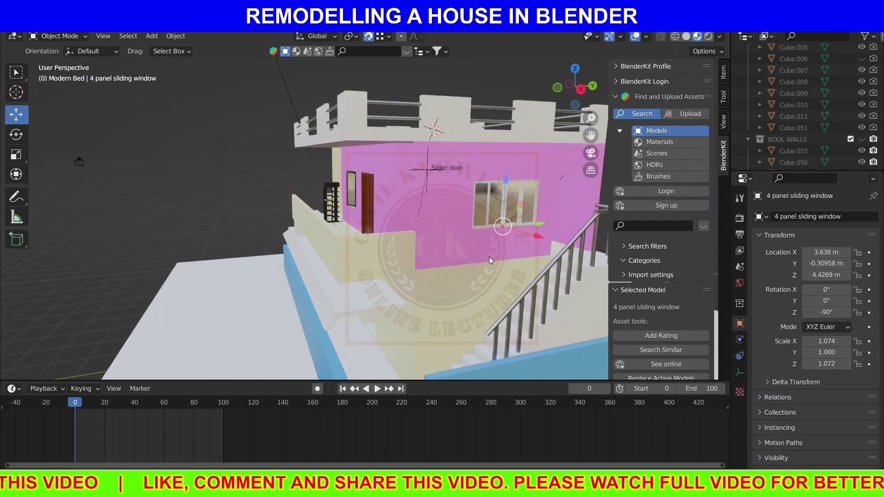
Step: Duplicate a piece of the sliding window in place
{"action": "left_click", "coordinate": [485, 208]}
{"action": "scroll", "coordinate": [529, 216], "scroll_direction": "up", "scroll_amount": 2}
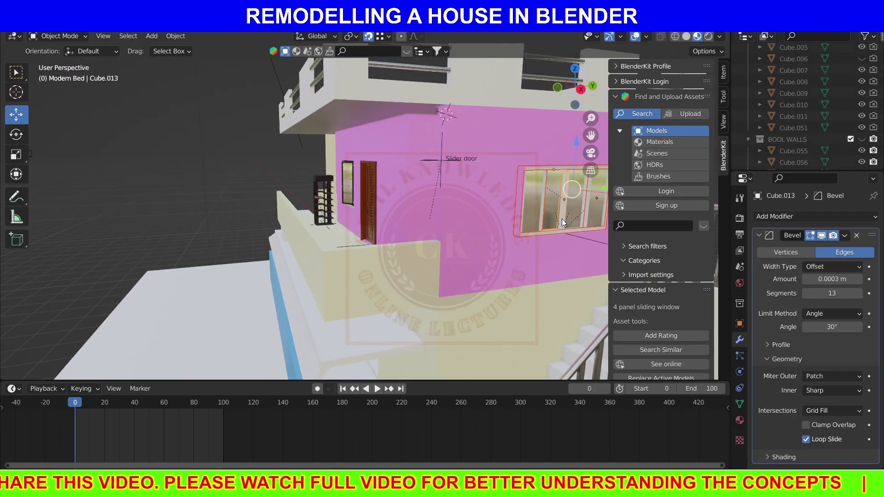
{"action": "left_click", "coordinate": [507, 231]}
{"action": "scroll", "coordinate": [504, 235], "scroll_direction": "up", "scroll_amount": 5}
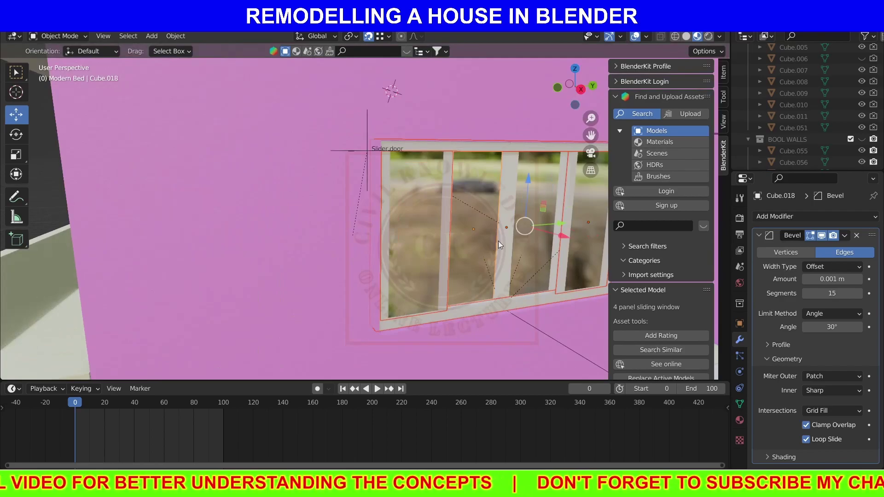
{"action": "scroll", "coordinate": [506, 248], "scroll_direction": "down", "scroll_amount": 5}
{"action": "key", "text": "shift+d"}
{"action": "right_click", "coordinate": [174, 203]}
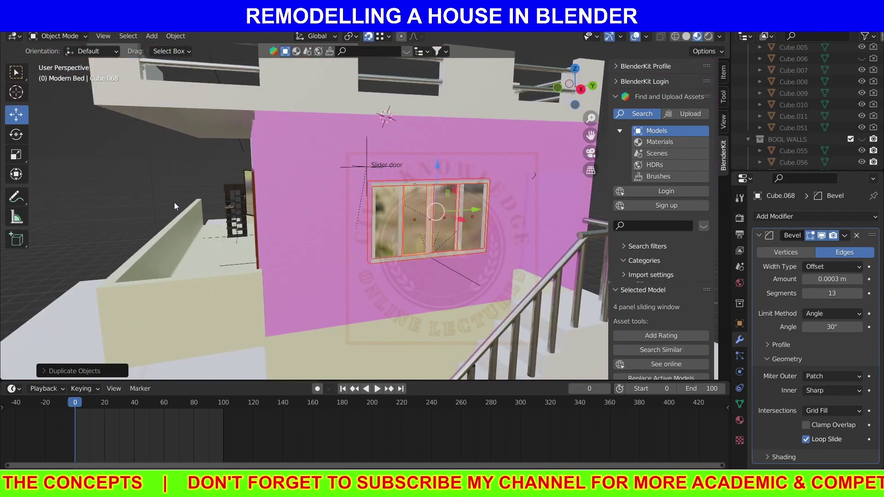
{"action": "mouse_move", "coordinate": [174, 202]}
{"action": "middle_mouse_down"}
{"action": "mouse_move", "coordinate": [374, 258]}
{"action": "mouse_move", "coordinate": [593, 203]}
{"action": "middle_mouse_up"}
{"action": "middle_click_drag", "start_coordinate": [150, 236], "coordinate": [374, 267]}
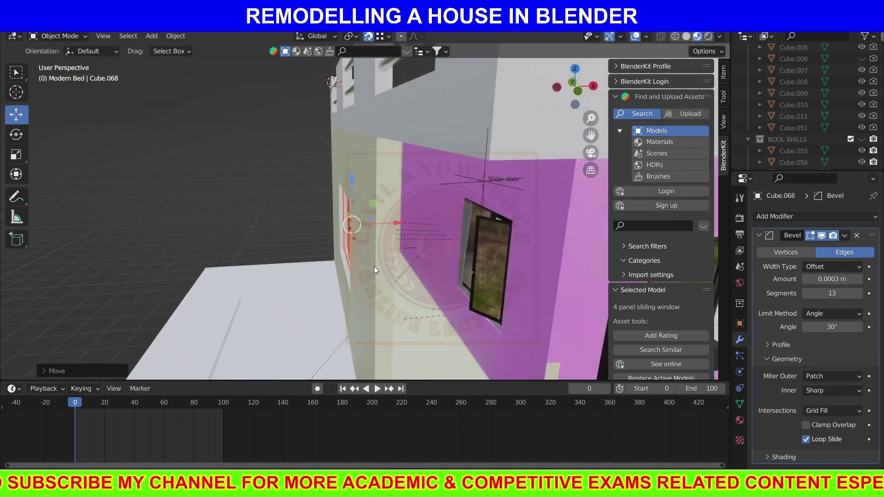
{"action": "scroll", "coordinate": [426, 255], "scroll_direction": "up", "scroll_amount": 5}
Step: Move the duplicated window along Y, start a vertical scale, then undo the changes
{"action": "key", "text": "g"}
{"action": "key", "text": "y"}
{"action": "left_click", "coordinate": [329, 217]}
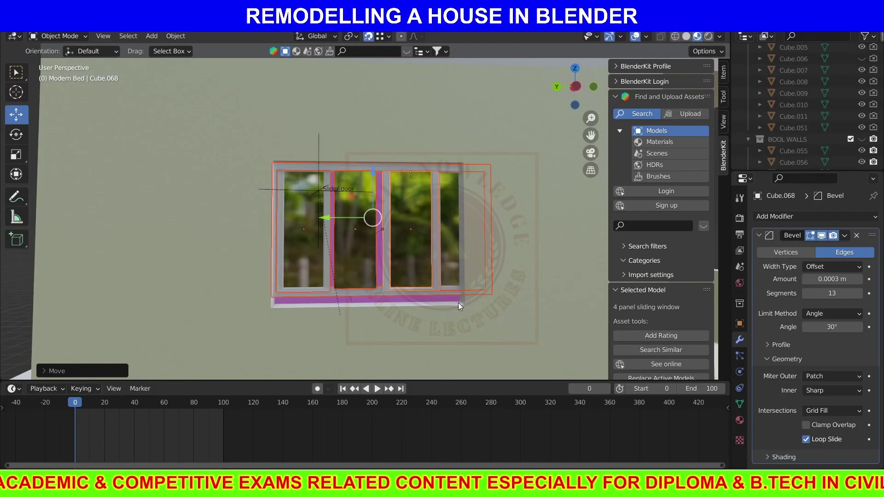
{"action": "middle_click_drag", "start_coordinate": [328, 217], "coordinate": [417, 277]}
{"action": "key", "text": "s"}
{"action": "key", "text": "z"}
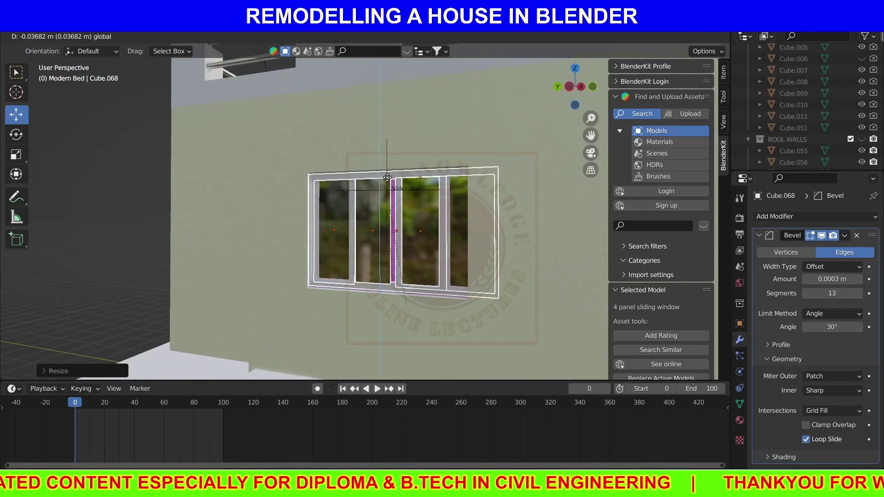
{"action": "middle_click_drag", "start_coordinate": [435, 250], "coordinate": [501, 262]}
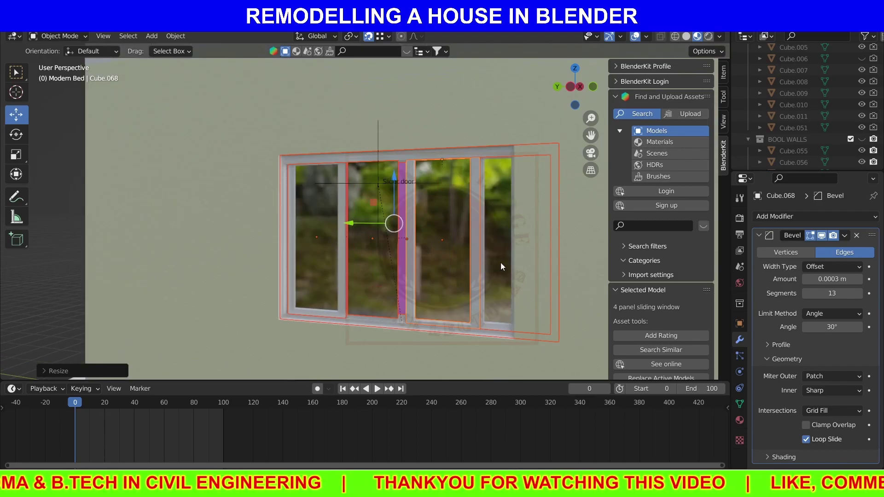
{"action": "left_click", "coordinate": [443, 209]}
{"action": "key", "text": "ctrl+z"}
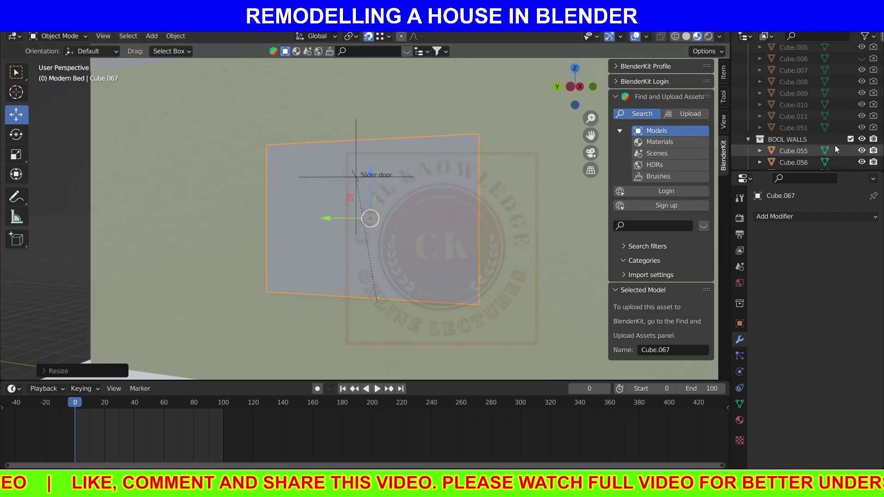
Step: Move cutter block Cube.067 to match the window opening, toggling the BOOL WALLS cutters' visibility
{"action": "left_click", "coordinate": [861, 139]}
{"action": "middle_click_drag", "start_coordinate": [501, 238], "coordinate": [477, 242]}
{"action": "middle_click_drag", "start_coordinate": [363, 226], "coordinate": [364, 221]}
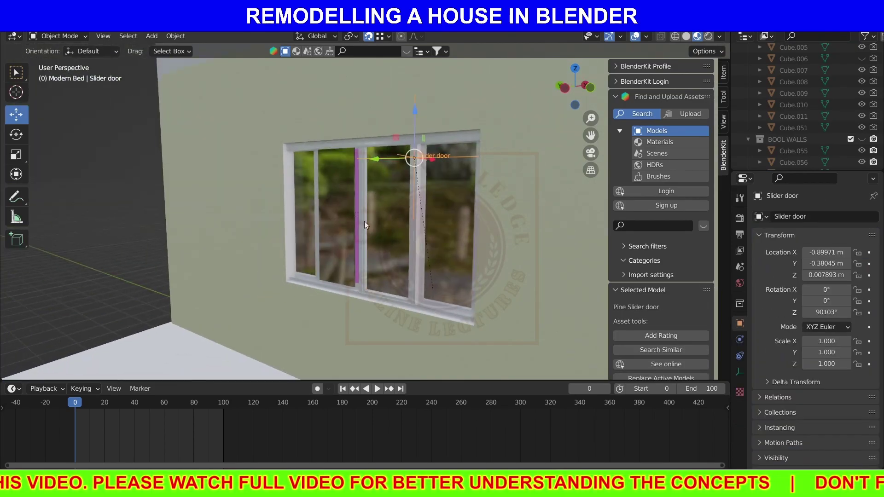
{"action": "key", "text": "ctrl+z"}
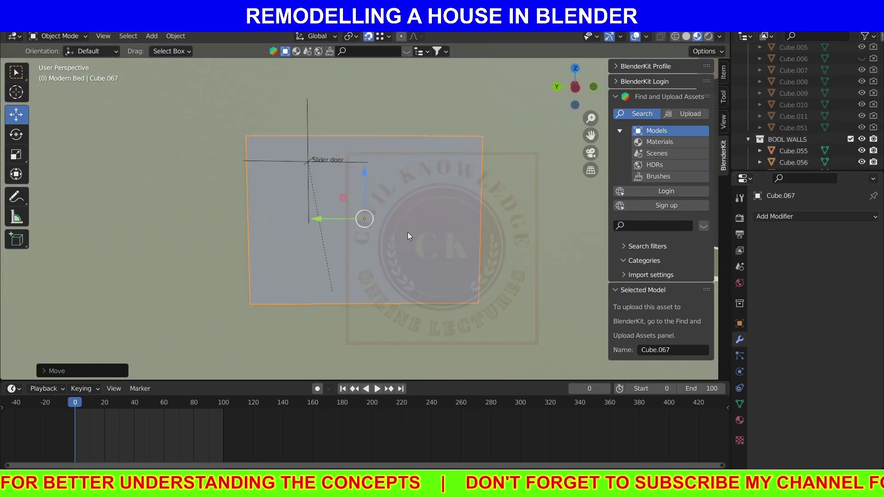
{"action": "left_click_drag", "start_coordinate": [312, 219], "coordinate": [313, 219]}
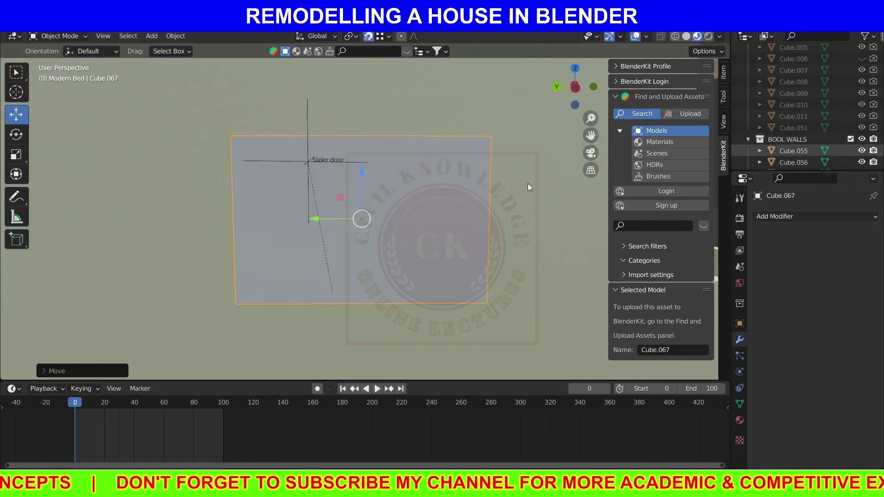
{"action": "left_click", "coordinate": [861, 139]}
Step: Select win_doubleTall and slide it sideways along the pink wall
{"action": "middle_click_drag", "start_coordinate": [534, 184], "coordinate": [343, 231]}
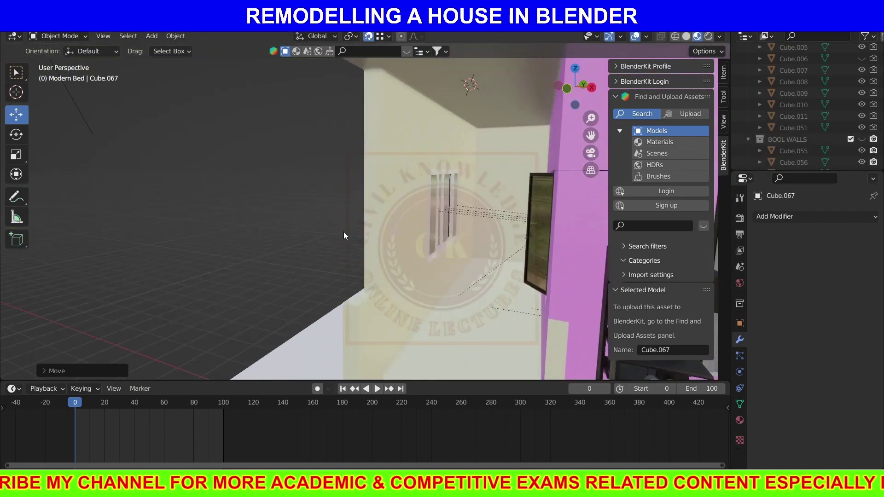
{"action": "left_click", "coordinate": [516, 229]}
{"action": "scroll", "coordinate": [859, 141], "scroll_direction": "up", "scroll_amount": 5}
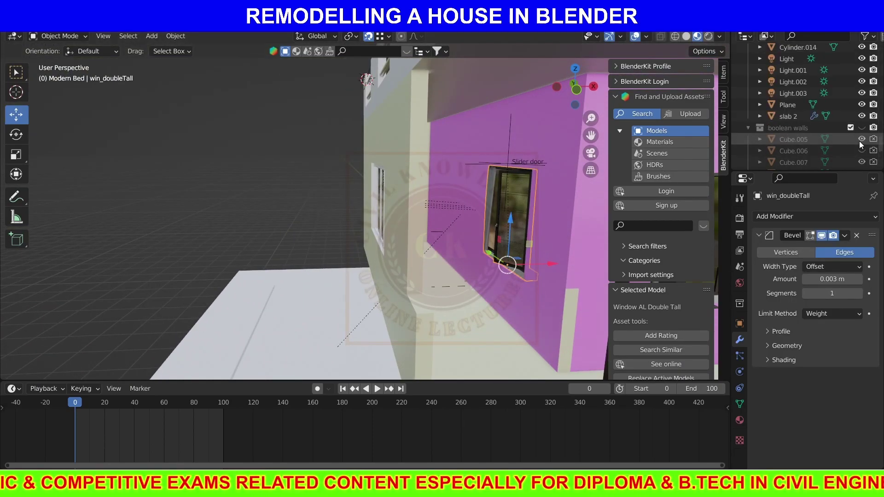
{"action": "left_click", "coordinate": [861, 139]}
{"action": "middle_click_drag", "start_coordinate": [481, 202], "coordinate": [568, 244]}
{"action": "left_click_drag", "start_coordinate": [568, 244], "coordinate": [559, 247]}
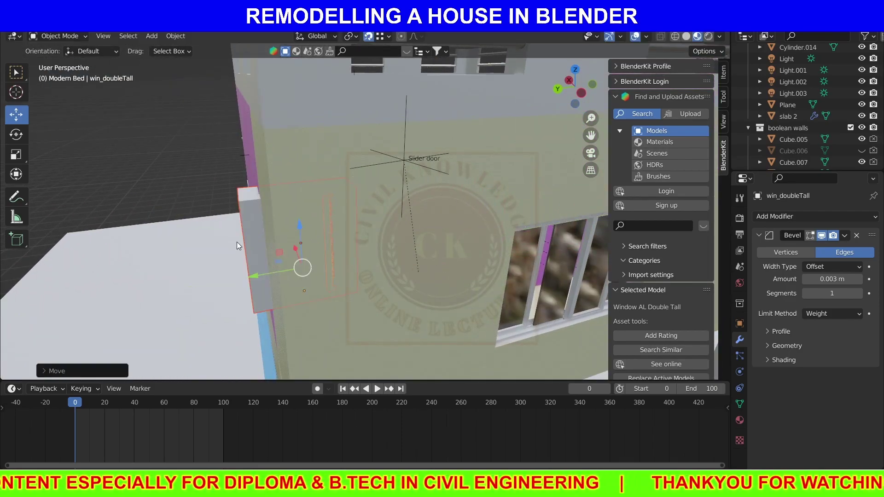
{"action": "mouse_move", "coordinate": [560, 247]}
{"action": "middle_mouse_down"}
{"action": "mouse_move", "coordinate": [391, 257]}
{"action": "mouse_move", "coordinate": [487, 250]}
{"action": "middle_mouse_up"}
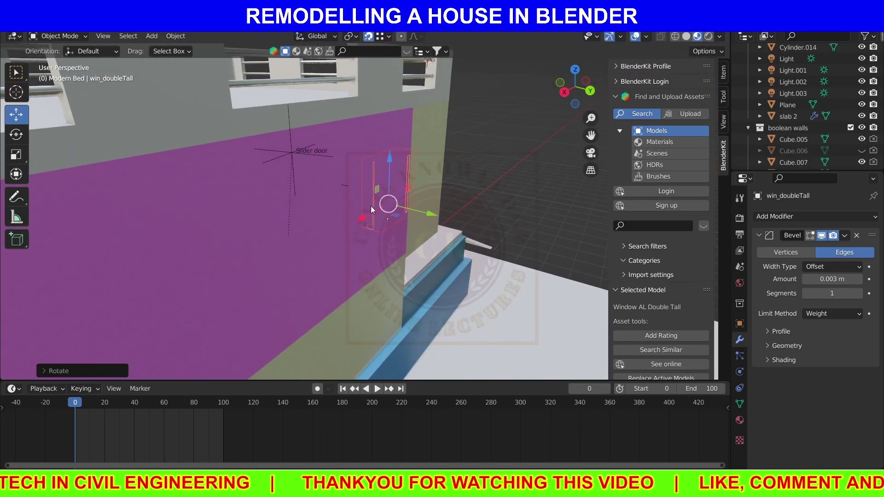
{"action": "left_click", "coordinate": [330, 210]}
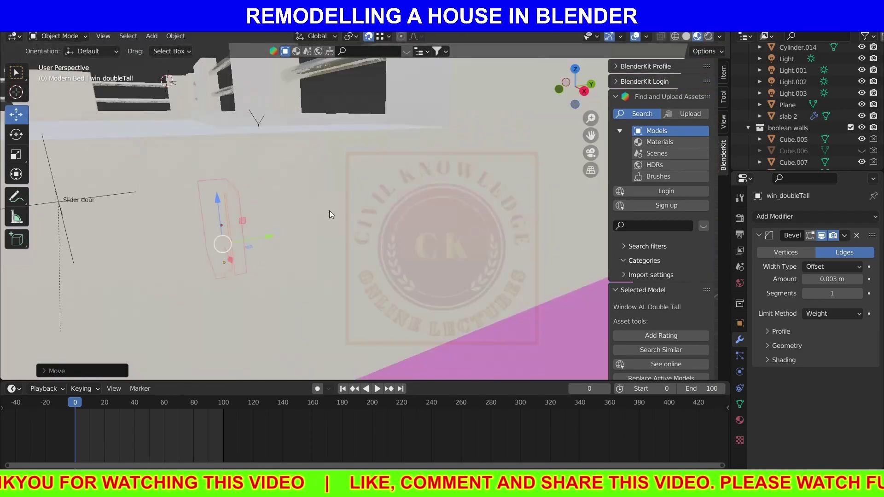
{"action": "middle_click_drag", "start_coordinate": [329, 211], "coordinate": [272, 237]}
Step: In front orthographic view, move the tall double window into the wall opening
{"action": "key", "text": "KP_1"}
{"action": "scroll", "coordinate": [306, 275], "scroll_direction": "down", "scroll_amount": 2}
{"action": "scroll", "coordinate": [260, 278], "scroll_direction": "up", "scroll_amount": 2}
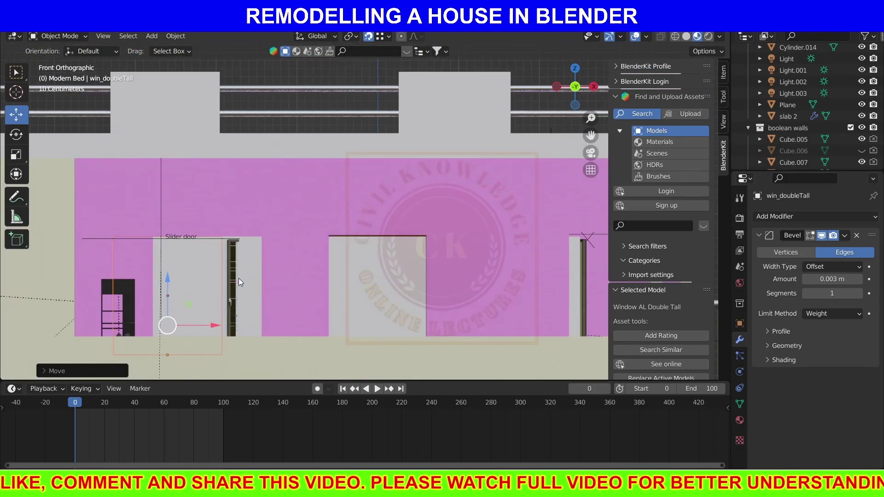
{"action": "key", "text": "g"}
{"action": "left_click", "coordinate": [386, 301]}
{"action": "mouse_move", "coordinate": [386, 302]}
{"action": "middle_mouse_down"}
{"action": "mouse_move", "coordinate": [355, 263]}
{"action": "mouse_move", "coordinate": [417, 249]}
{"action": "mouse_move", "coordinate": [333, 247]}
{"action": "mouse_move", "coordinate": [350, 266]}
{"action": "mouse_move", "coordinate": [449, 244]}
{"action": "mouse_move", "coordinate": [346, 211]}
{"action": "mouse_move", "coordinate": [455, 181]}
{"action": "mouse_move", "coordinate": [386, 203]}
{"action": "mouse_move", "coordinate": [466, 272]}
{"action": "mouse_move", "coordinate": [463, 252]}
{"action": "mouse_move", "coordinate": [478, 247]}
{"action": "mouse_move", "coordinate": [380, 167]}
{"action": "middle_mouse_up"}
Step: Shrink the framed painting above the window and raise it vertically
{"action": "left_click", "coordinate": [380, 167]}
{"action": "scroll", "coordinate": [380, 168], "scroll_direction": "down", "scroll_amount": 3}
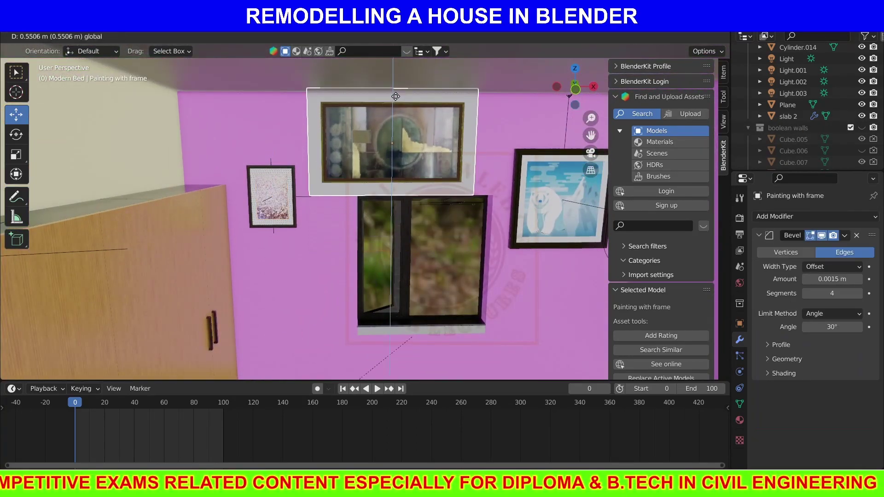
{"action": "key", "text": "s"}
{"action": "key", "text": "Return"}
{"action": "key", "text": "g"}
{"action": "key", "text": "z"}
{"action": "left_click", "coordinate": [394, 98]}
Step: Delete the grey armchair near the TV unit
{"action": "left_click", "coordinate": [347, 267]}
{"action": "mouse_move", "coordinate": [347, 267]}
{"action": "middle_mouse_down"}
{"action": "mouse_move", "coordinate": [292, 245]}
{"action": "mouse_move", "coordinate": [356, 206]}
{"action": "mouse_move", "coordinate": [329, 217]}
{"action": "middle_mouse_up"}
{"action": "left_click", "coordinate": [513, 249]}
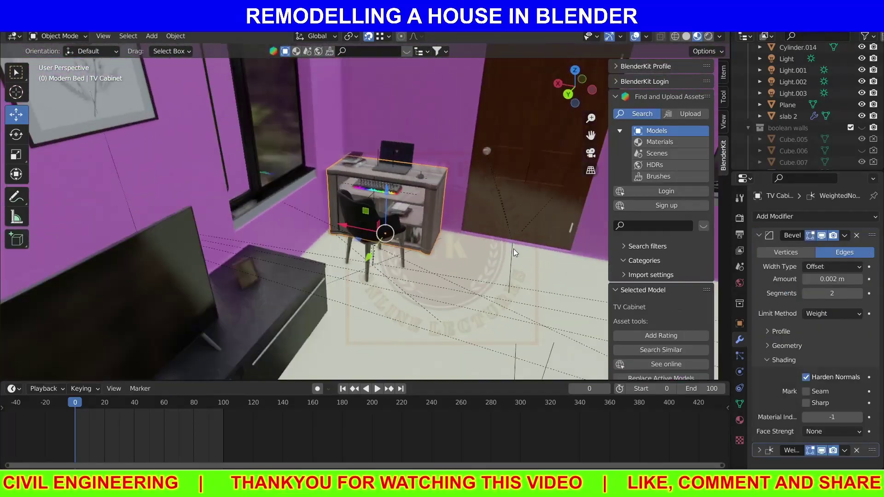
{"action": "mouse_move", "coordinate": [513, 248]}
{"action": "middle_mouse_down"}
{"action": "mouse_move", "coordinate": [357, 220]}
{"action": "mouse_move", "coordinate": [504, 180]}
{"action": "middle_mouse_up"}
{"action": "left_click", "coordinate": [504, 179]}
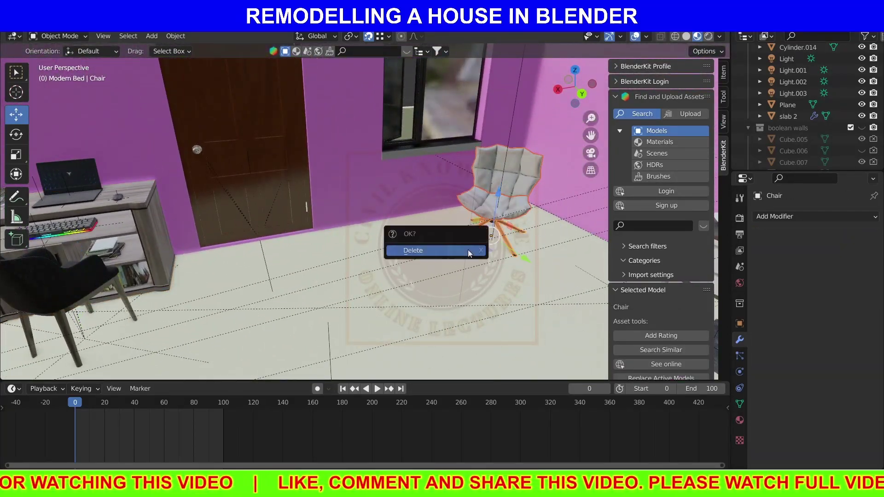
{"action": "left_click", "coordinate": [470, 253]}
{"action": "left_click", "coordinate": [250, 228]}
Step: Select the TV Cabinet and add the desk books, mouse and other items to the selection
{"action": "mouse_move", "coordinate": [250, 227]}
{"action": "middle_mouse_down"}
{"action": "mouse_move", "coordinate": [131, 196]}
{"action": "mouse_move", "coordinate": [137, 202]}
{"action": "mouse_move", "coordinate": [237, 170]}
{"action": "mouse_move", "coordinate": [290, 322]}
{"action": "mouse_move", "coordinate": [248, 239]}
{"action": "mouse_move", "coordinate": [366, 281]}
{"action": "mouse_move", "coordinate": [278, 226]}
{"action": "middle_mouse_up"}
{"action": "left_click", "coordinate": [137, 202]}
{"action": "left_click", "coordinate": [237, 170]}
{"action": "left_click", "coordinate": [253, 235]}
{"action": "left_click", "coordinate": [290, 322]}
{"action": "left_click", "coordinate": [261, 316]}
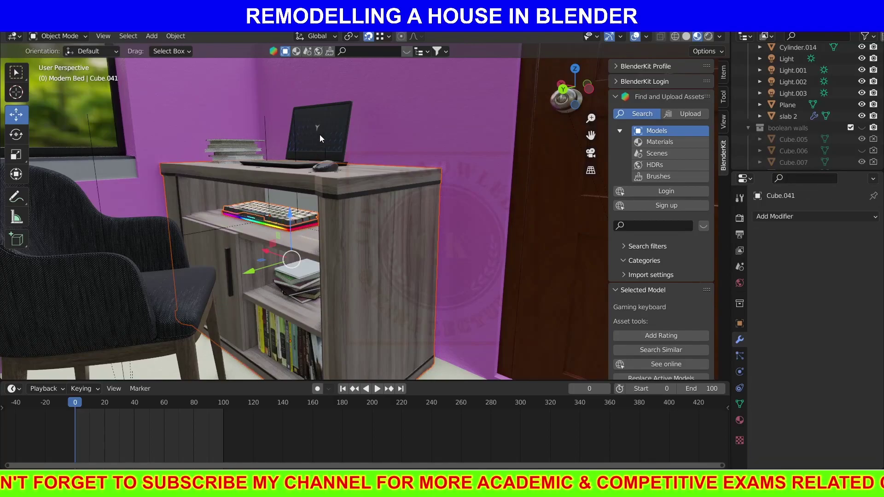
{"action": "left_click", "coordinate": [226, 145], "text": "shift"}
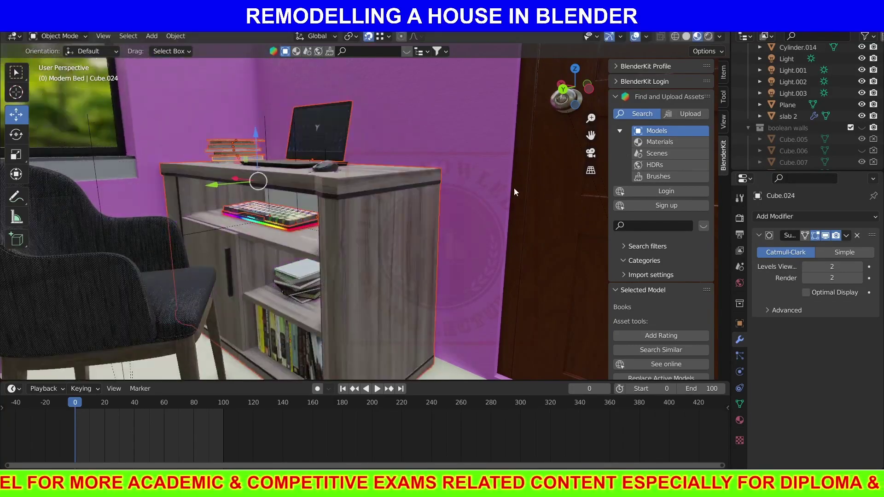
{"action": "left_click", "coordinate": [327, 167], "text": "shift"}
{"action": "left_click", "coordinate": [303, 294], "text": "shift"}
{"action": "left_click", "coordinate": [286, 319], "text": "shift"}
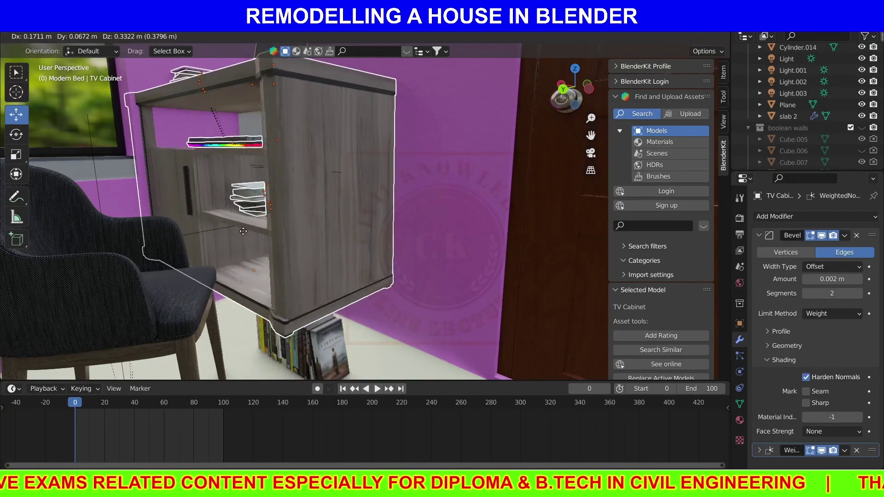
Step: Add the shelf books and dark chair to the selection, then reselect only the TV Cabinet
{"action": "mouse_move", "coordinate": [286, 318]}
{"action": "middle_mouse_down"}
{"action": "mouse_move", "coordinate": [302, 286]}
{"action": "mouse_move", "coordinate": [292, 236]}
{"action": "middle_mouse_up"}
{"action": "left_click", "coordinate": [302, 287], "text": "shift"}
{"action": "scroll", "coordinate": [292, 236], "scroll_direction": "down", "scroll_amount": 5}
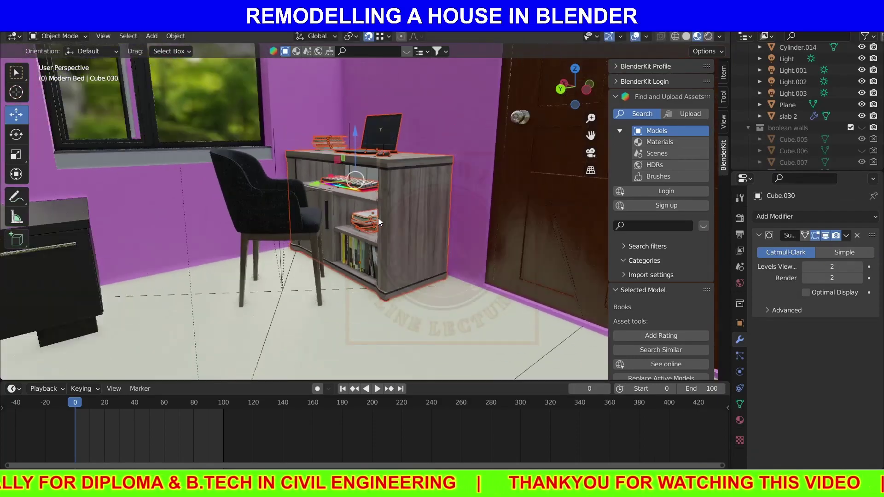
{"action": "left_click", "coordinate": [288, 104], "text": "shift"}
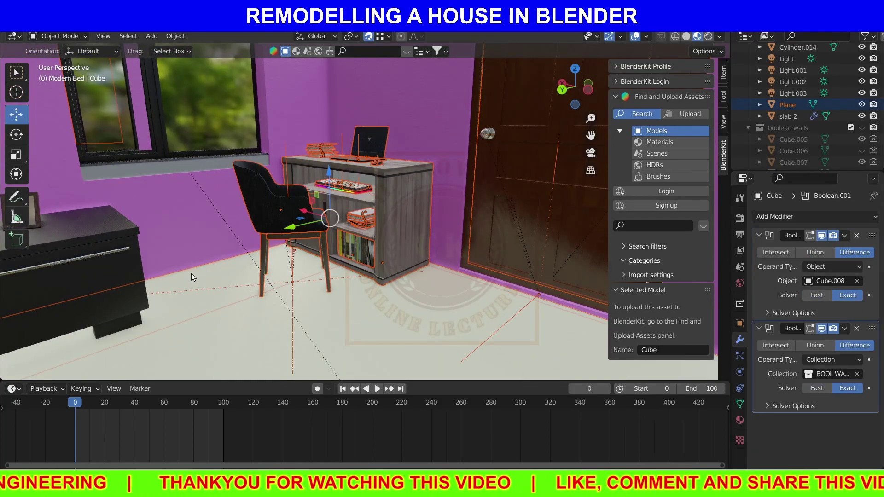
{"action": "left_click", "coordinate": [396, 243], "text": "shift"}
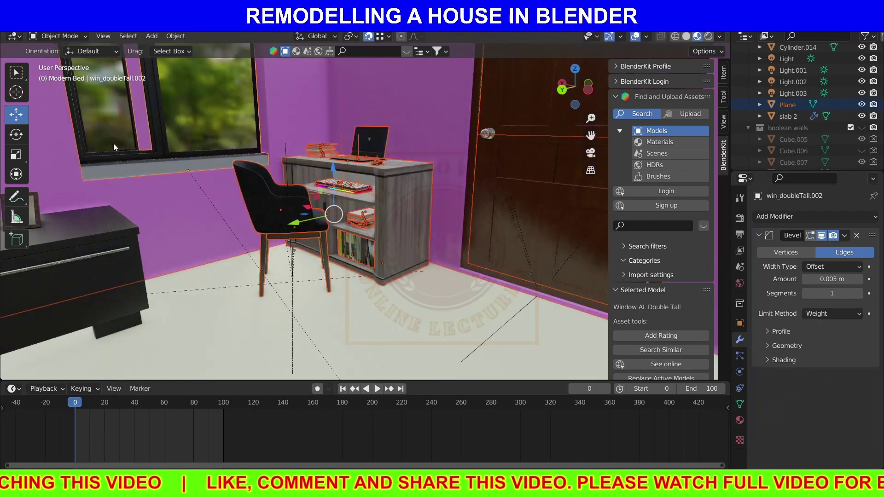
{"action": "left_click", "coordinate": [246, 233]}
{"action": "middle_click_drag", "start_coordinate": [246, 233], "coordinate": [280, 126]}
{"action": "left_click", "coordinate": [305, 215]}
{"action": "scroll", "coordinate": [305, 215], "scroll_direction": "down", "scroll_amount": 3}
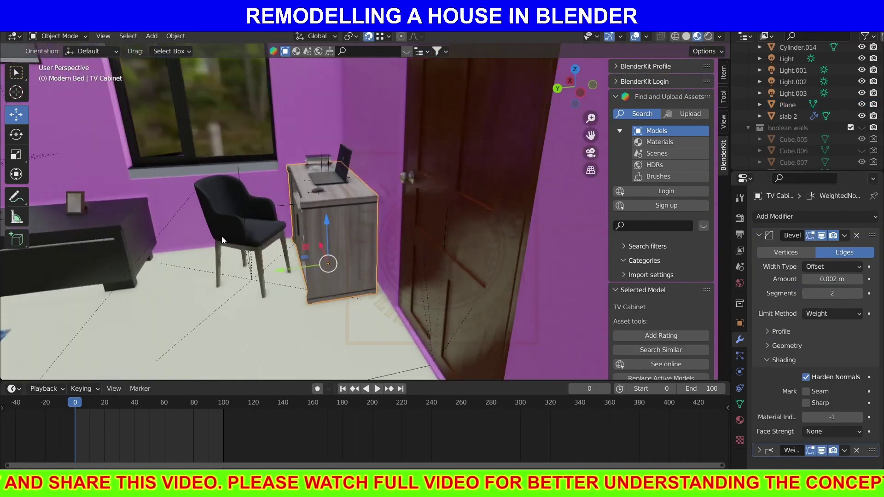
{"action": "middle_click_drag", "start_coordinate": [222, 237], "coordinate": [311, 209]}
Step: Select the wall panel beside the desk, try hiding it, then undo
{"action": "left_click", "coordinate": [361, 138]}
{"action": "key", "text": "h"}
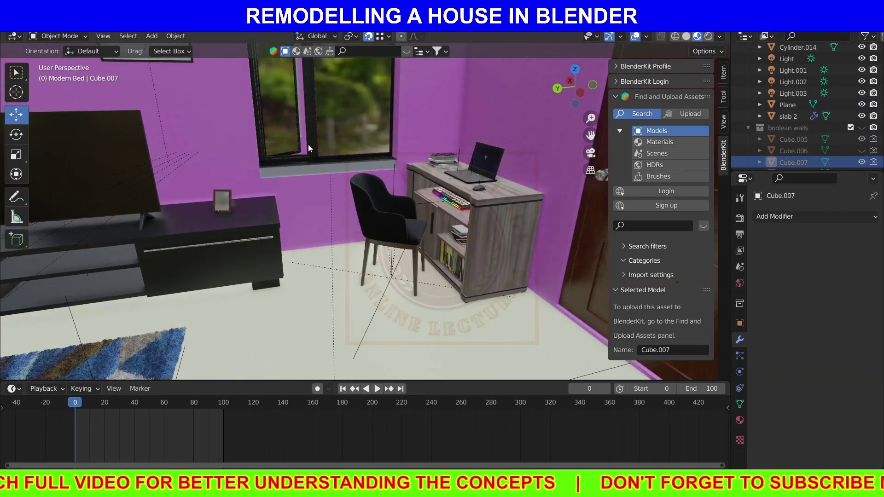
{"action": "key", "text": "ctrl+z"}
Step: Delete the selected wall panel beside the desk
{"action": "key", "text": "Delete"}
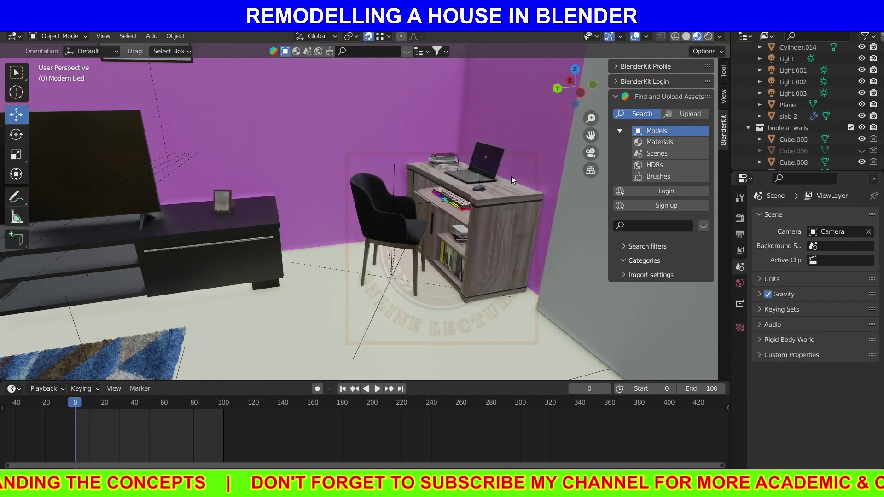
{"action": "middle_click_drag", "start_coordinate": [511, 175], "coordinate": [349, 184]}
{"action": "scroll", "coordinate": [349, 185], "scroll_direction": "up", "scroll_amount": 5}
{"action": "middle_click_drag", "start_coordinate": [225, 230], "coordinate": [273, 201]}
{"action": "scroll", "coordinate": [272, 200], "scroll_direction": "down", "scroll_amount": 3}
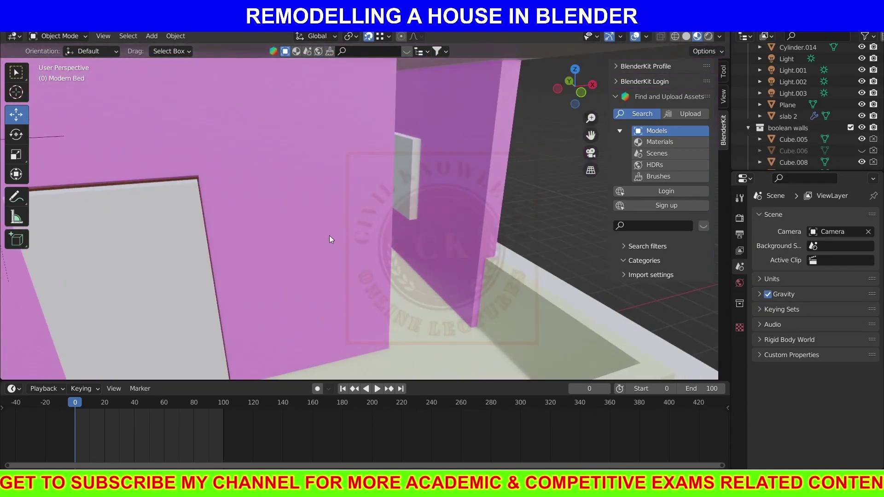
{"action": "middle_click_drag", "start_coordinate": [330, 236], "coordinate": [418, 210]}
Step: Delete the four-panel sliding window and the pink wall beside the staircase
{"action": "left_click", "coordinate": [418, 210]}
{"action": "scroll", "coordinate": [418, 210], "scroll_direction": "up", "scroll_amount": 3}
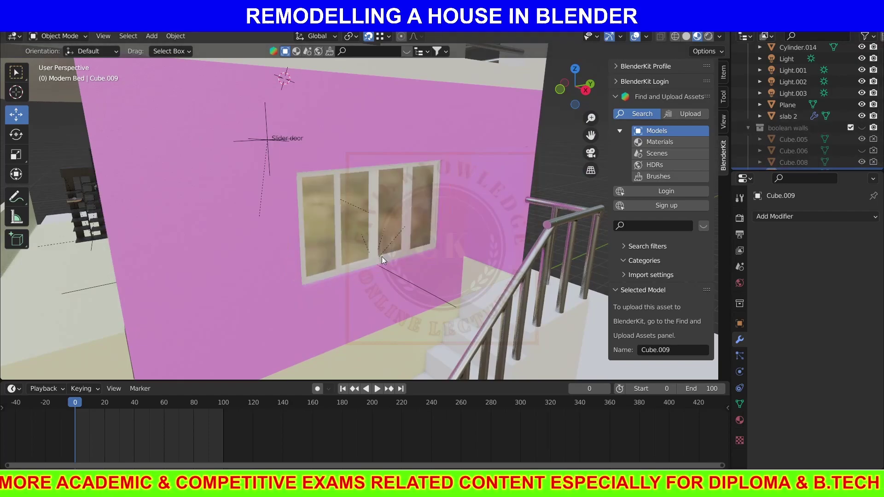
{"action": "scroll", "coordinate": [385, 282], "scroll_direction": "up", "scroll_amount": 2}
{"action": "left_click", "coordinate": [385, 270]}
{"action": "left_click", "coordinate": [380, 287]}
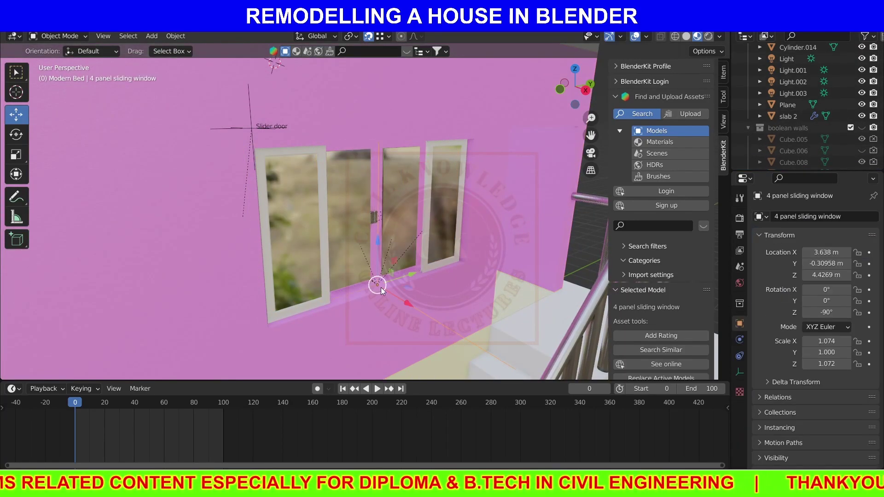
{"action": "key", "text": "Delete"}
{"action": "left_click", "coordinate": [472, 206]}
{"action": "key", "text": "Delete"}
Step: Select the rooftop Circle railing
{"action": "scroll", "coordinate": [294, 234], "scroll_direction": "down", "scroll_amount": 5}
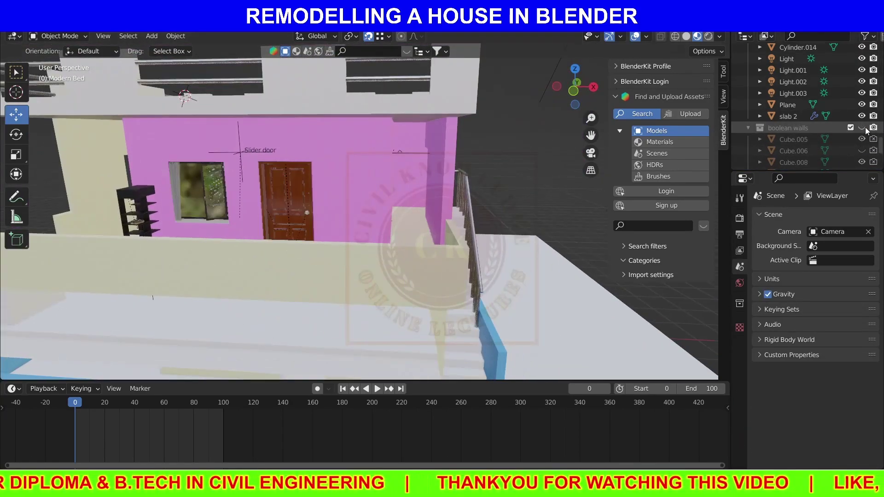
{"action": "middle_click_drag", "start_coordinate": [295, 234], "coordinate": [399, 221]}
{"action": "scroll", "coordinate": [419, 170], "scroll_direction": "up", "scroll_amount": 3}
{"action": "mouse_move", "coordinate": [419, 171]}
{"action": "middle_mouse_down"}
{"action": "mouse_move", "coordinate": [388, 212]}
{"action": "mouse_move", "coordinate": [312, 167]}
{"action": "mouse_move", "coordinate": [354, 220]}
{"action": "middle_mouse_up"}
{"action": "scroll", "coordinate": [354, 220], "scroll_direction": "up", "scroll_amount": 3}
{"action": "left_click", "coordinate": [358, 205]}
Step: Slide the rooftop railing along the Y axis
{"action": "left_click_drag", "start_coordinate": [229, 198], "coordinate": [411, 179]}
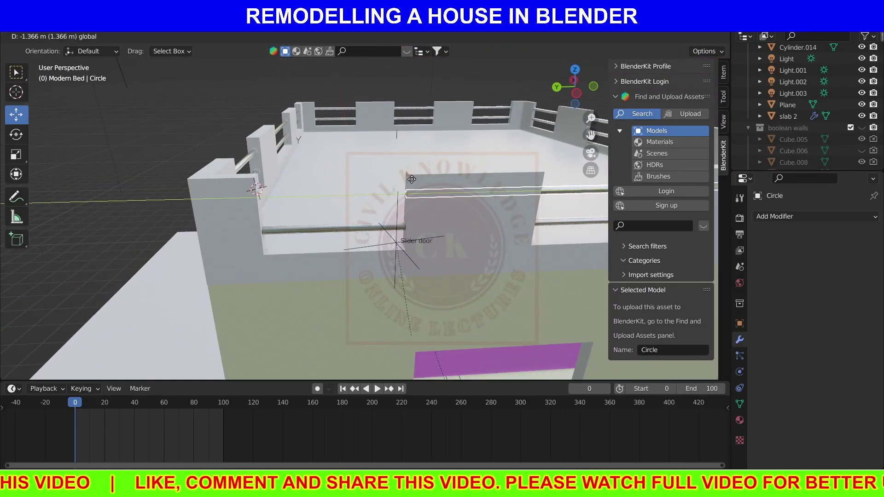
{"action": "left_click_drag", "start_coordinate": [209, 233], "coordinate": [408, 179]}
{"action": "middle_click_drag", "start_coordinate": [408, 178], "coordinate": [249, 230]}
{"action": "scroll", "coordinate": [292, 164], "scroll_direction": "down", "scroll_amount": 3}
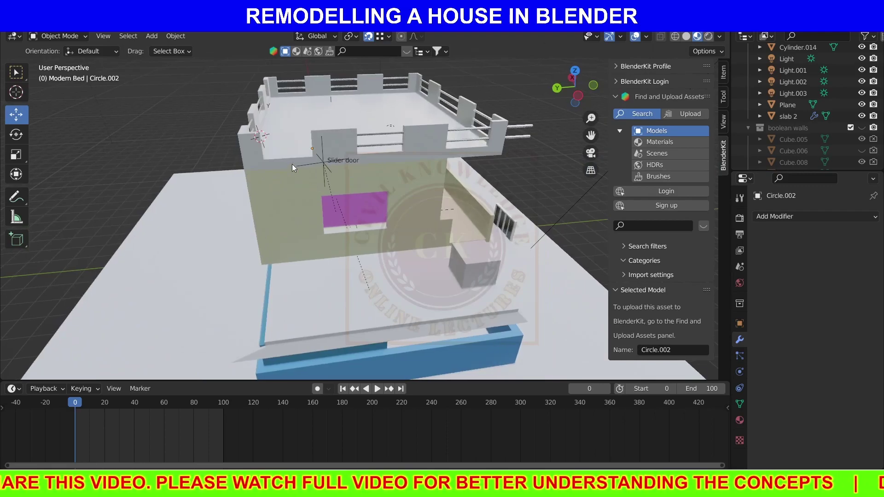
Step: Add a plane at the upper corner and scale it along Y for the landing grating
{"action": "key", "text": "shift+a"}
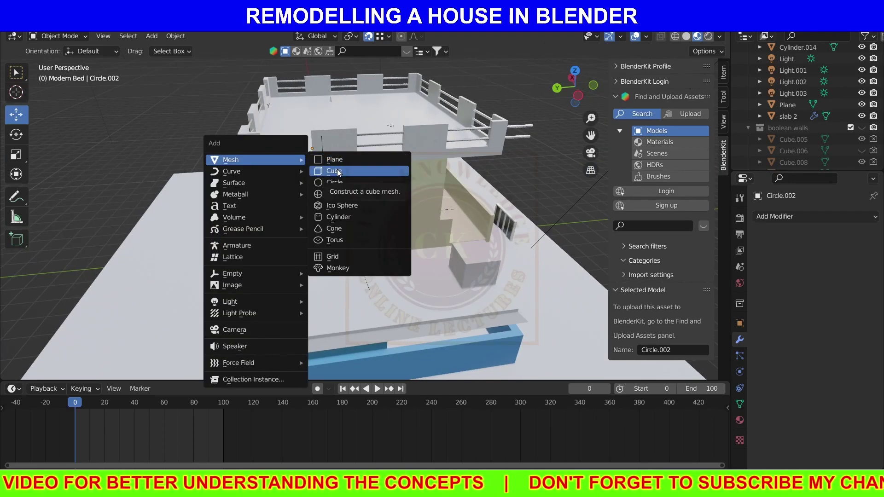
{"action": "left_click", "coordinate": [324, 159]}
{"action": "middle_click_drag", "start_coordinate": [269, 167], "coordinate": [451, 244]}
{"action": "key", "text": "s"}
{"action": "key", "text": "y"}
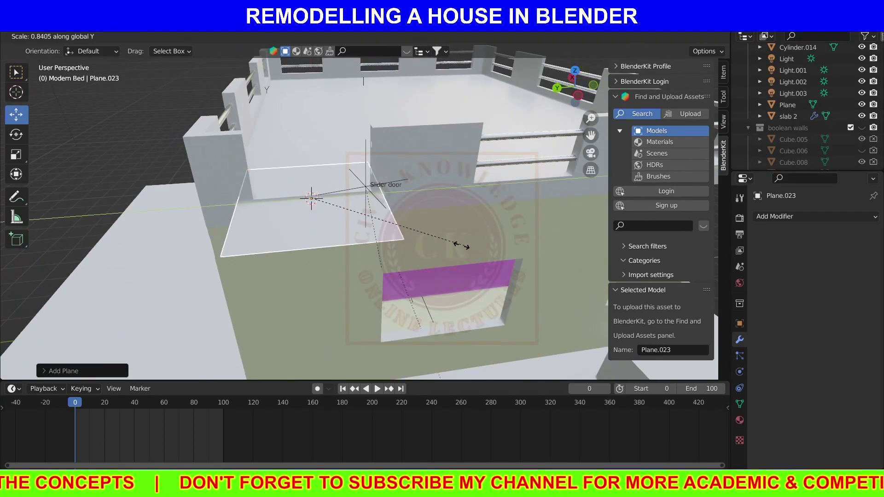
{"action": "left_click", "coordinate": [364, 218]}
{"action": "key", "text": "Tab"}
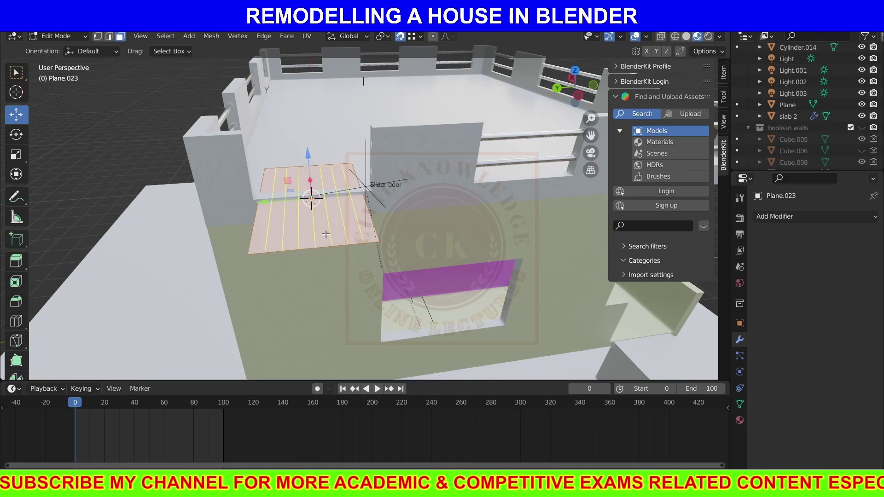
{"action": "key", "text": "Tab"}
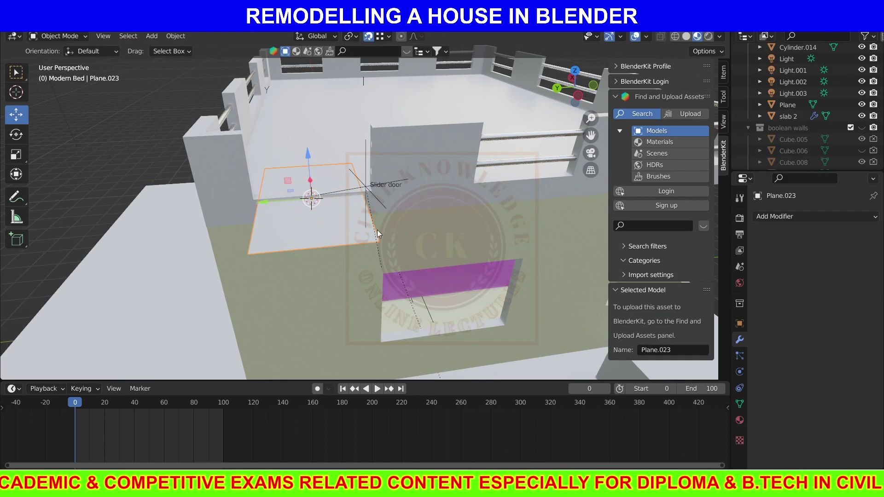
Step: Browse the Add Modifier list for the plane, then close it
{"action": "left_click", "coordinate": [790, 217]}
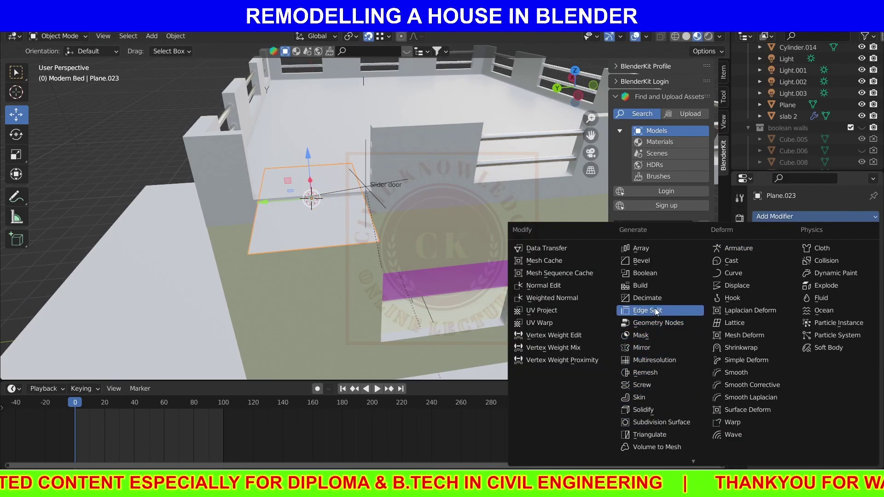
{"action": "scroll", "coordinate": [651, 444], "scroll_direction": "down", "scroll_amount": 1}
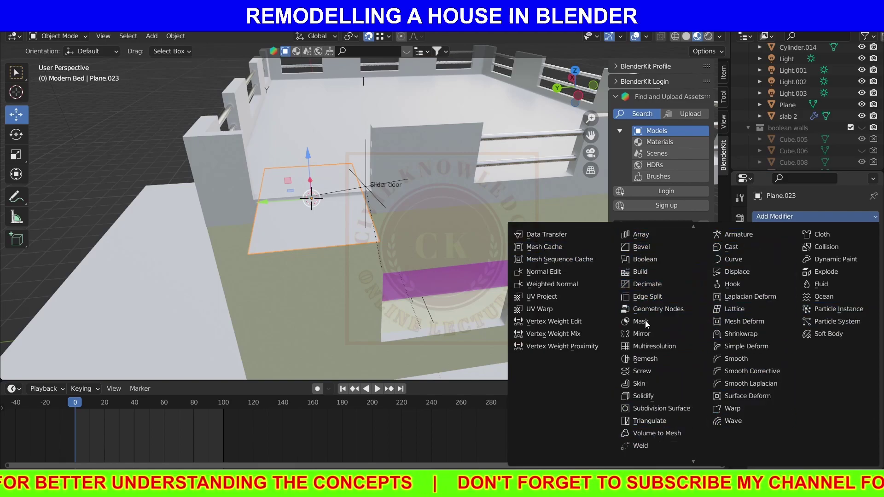
{"action": "key", "text": "Escape"}
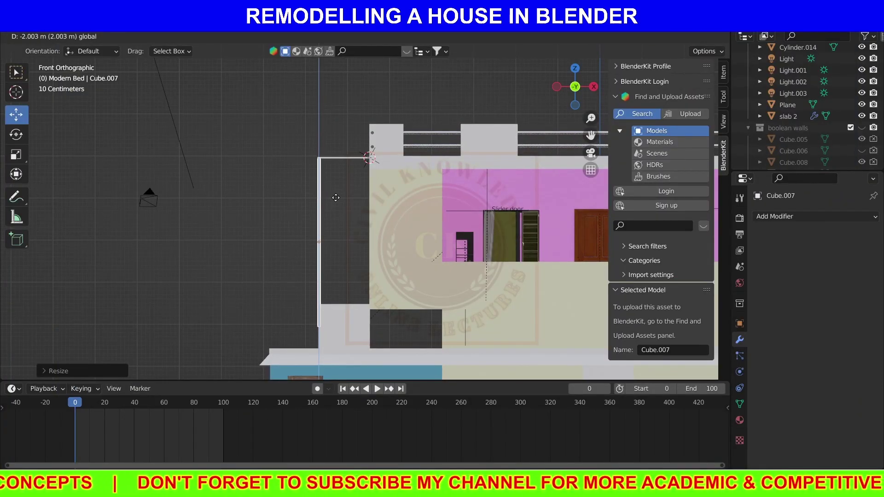
Step: Stretch the support post vertically and place a copy beside it as a second post
{"action": "key", "text": "s"}
{"action": "key", "text": "z"}
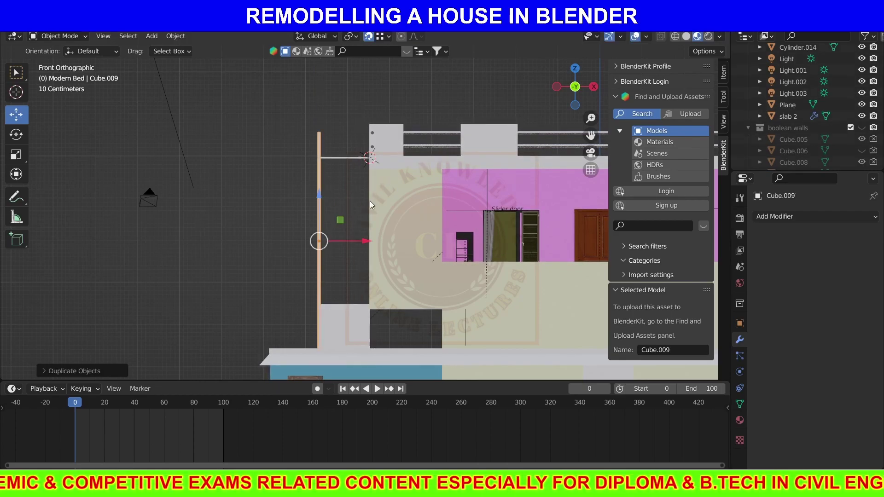
{"action": "key", "text": "g"}
{"action": "key", "text": "x"}
{"action": "middle_click_drag", "start_coordinate": [349, 225], "coordinate": [404, 218]}
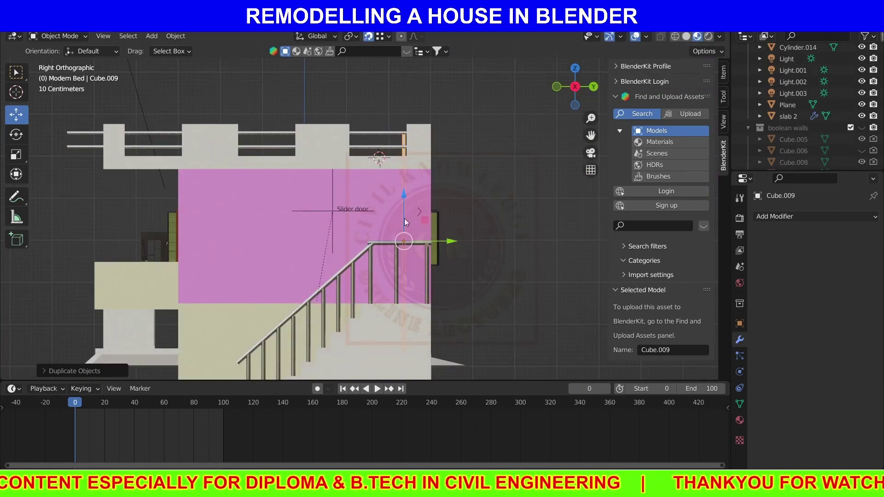
{"action": "key", "text": "y"}
{"action": "left_click", "coordinate": [382, 132]}
{"action": "mouse_move", "coordinate": [382, 132]}
{"action": "middle_mouse_down"}
{"action": "mouse_move", "coordinate": [261, 256]}
{"action": "mouse_move", "coordinate": [213, 190]}
{"action": "mouse_move", "coordinate": [266, 223]}
{"action": "mouse_move", "coordinate": [222, 167]}
{"action": "middle_mouse_up"}
{"action": "left_click", "coordinate": [222, 167]}
{"action": "left_click", "coordinate": [272, 183]}
Step: Apply the Brushed Steel Procedural material to the second support post
{"action": "key", "text": "ctrl+z"}
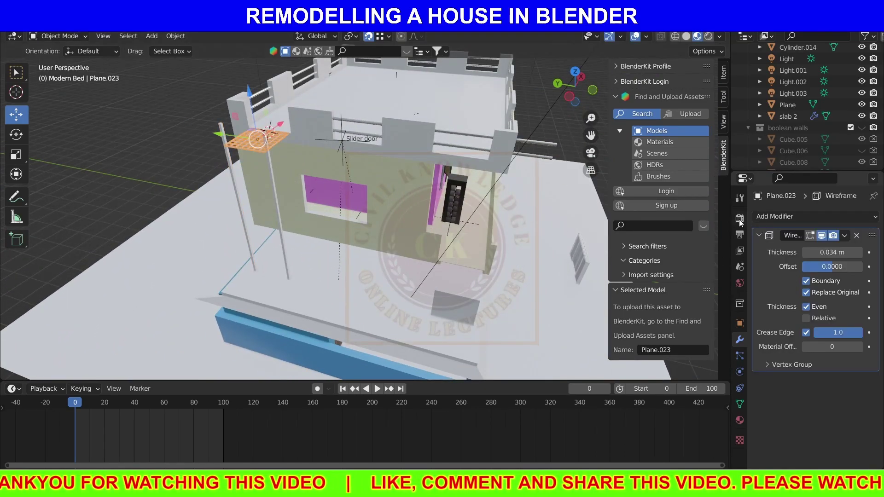
{"action": "left_click", "coordinate": [740, 420]}
{"action": "left_click", "coordinate": [235, 192]}
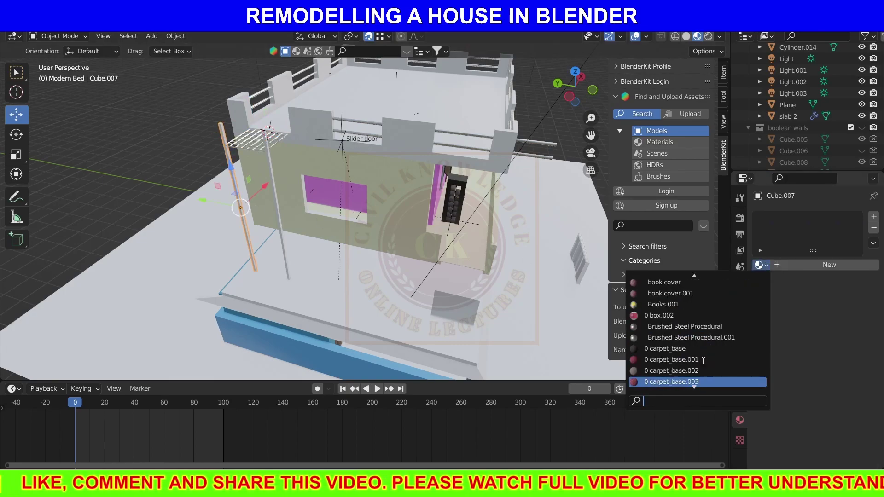
{"action": "left_click", "coordinate": [279, 214]}
{"action": "left_click", "coordinate": [760, 265]}
{"action": "left_click", "coordinate": [681, 380]}
{"action": "mouse_move", "coordinate": [241, 162]}
{"action": "middle_mouse_down"}
{"action": "mouse_move", "coordinate": [361, 214]}
{"action": "mouse_move", "coordinate": [247, 152]}
{"action": "mouse_move", "coordinate": [322, 147]}
{"action": "middle_mouse_up"}
Step: Duplicate the post into a new rod and move it beside the landing
{"action": "key", "text": "shift+d"}
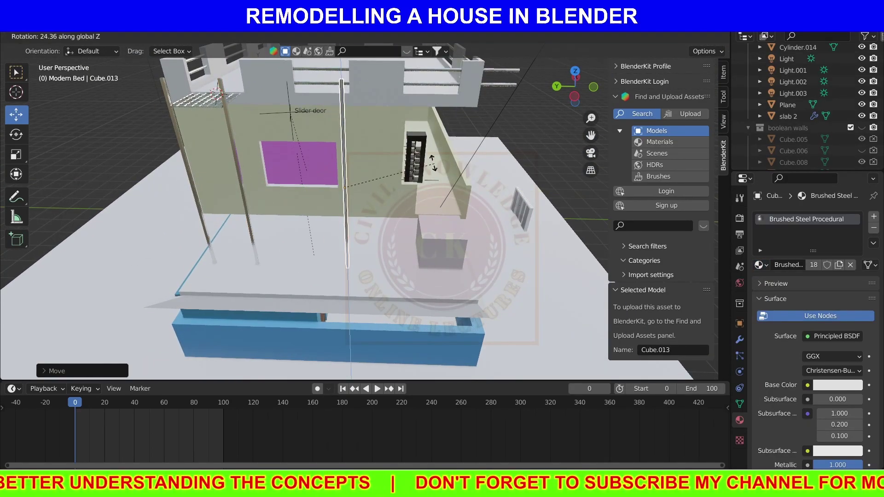
{"action": "key", "text": "g"}
{"action": "left_click", "coordinate": [349, 200]}
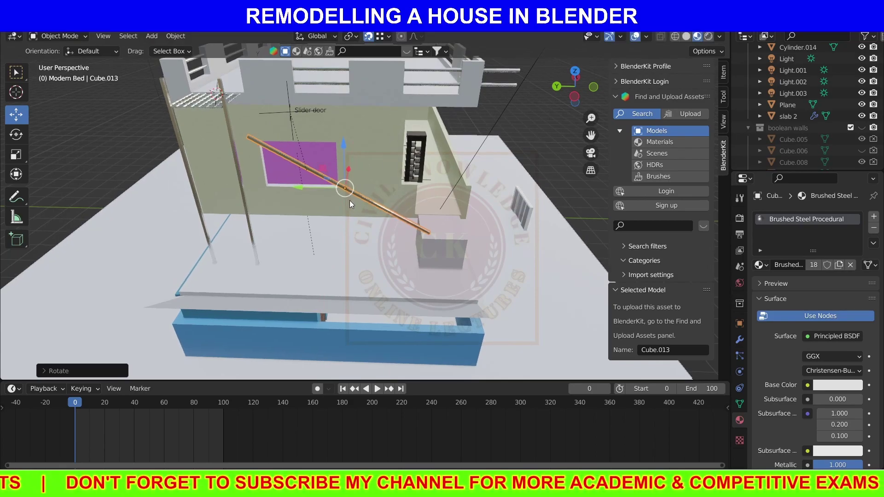
{"action": "mouse_move", "coordinate": [350, 201]}
{"action": "middle_mouse_down"}
{"action": "mouse_move", "coordinate": [334, 166]}
{"action": "mouse_move", "coordinate": [389, 230]}
{"action": "middle_mouse_up"}
{"action": "scroll", "coordinate": [334, 166], "scroll_direction": "up", "scroll_amount": 3}
Step: Select the rod's lower-end vertices and scale the rod along X
{"action": "key", "text": "Tab"}
{"action": "left_click_drag", "start_coordinate": [474, 265], "coordinate": [494, 297]}
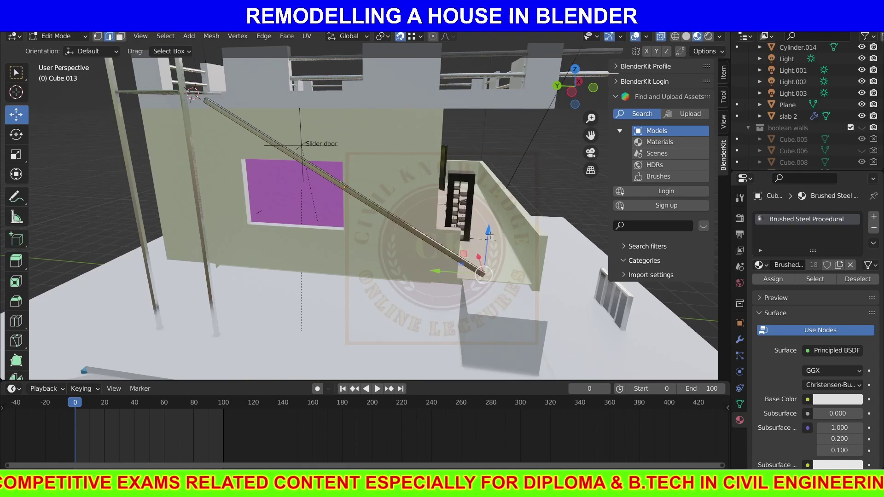
{"action": "key", "text": "Tab"}
{"action": "mouse_move", "coordinate": [489, 236]}
{"action": "middle_mouse_down"}
{"action": "mouse_move", "coordinate": [414, 221]}
{"action": "mouse_move", "coordinate": [451, 299]}
{"action": "mouse_move", "coordinate": [430, 263]}
{"action": "mouse_move", "coordinate": [392, 266]}
{"action": "middle_mouse_up"}
{"action": "left_click", "coordinate": [451, 299]}
{"action": "key", "text": "s"}
{"action": "key", "text": "x"}
{"action": "left_click", "coordinate": [488, 304]}
Step: Lower one rod end along Z and move the other to meet the grating diagonally
{"action": "left_click", "coordinate": [430, 264]}
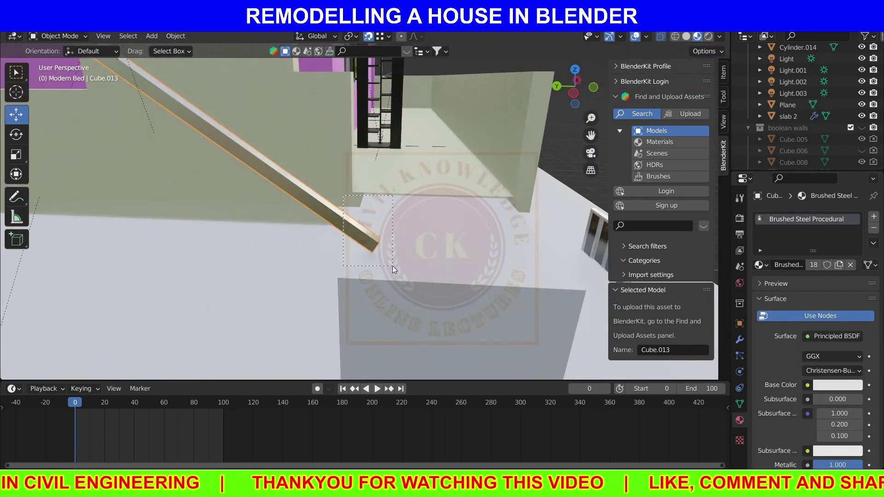
{"action": "key", "text": "Tab"}
{"action": "key", "text": "g"}
{"action": "key", "text": "z"}
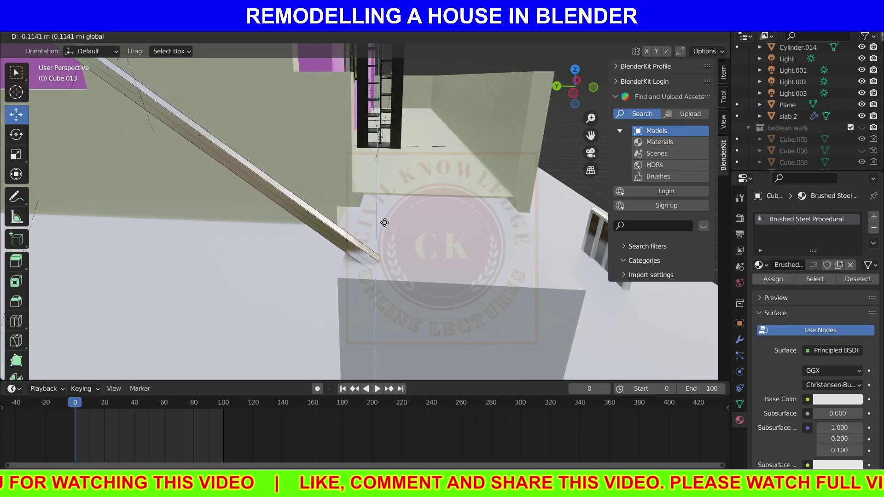
{"action": "left_click", "coordinate": [385, 223]}
{"action": "middle_click_drag", "start_coordinate": [384, 222], "coordinate": [439, 307]}
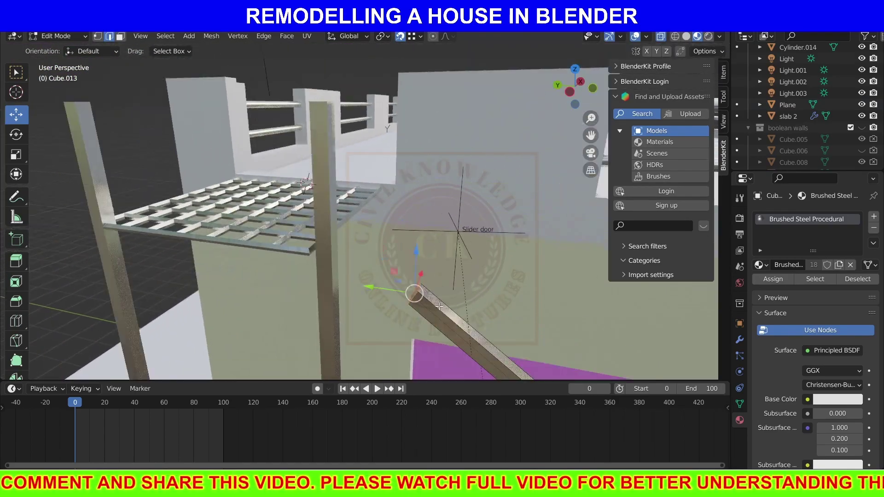
{"action": "key", "text": "g"}
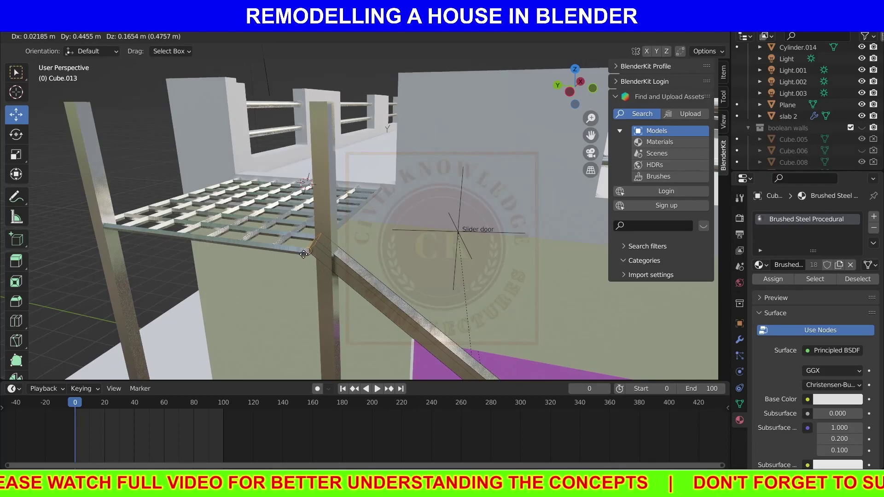
{"action": "left_click", "coordinate": [304, 253]}
{"action": "middle_click_drag", "start_coordinate": [305, 253], "coordinate": [484, 220]}
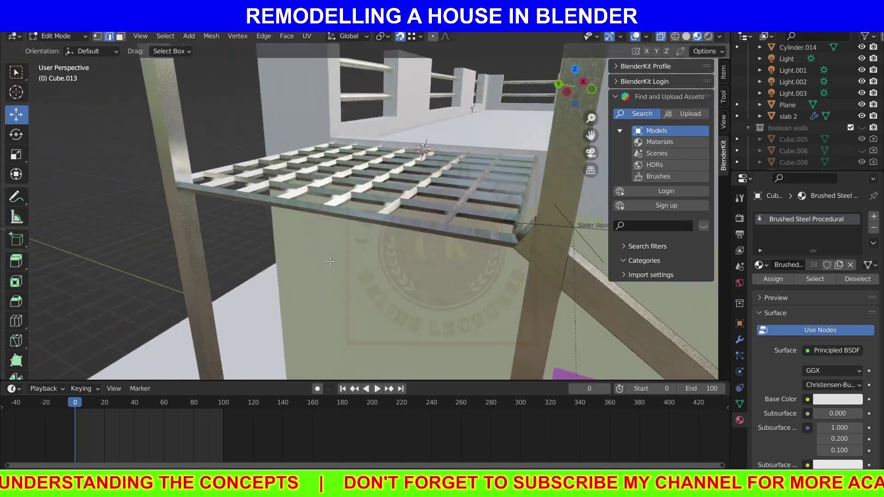
{"action": "key", "text": "Tab"}
Step: Shift the second support post along Y into its new position
{"action": "left_click", "coordinate": [507, 262]}
{"action": "key", "text": "g"}
{"action": "key", "text": "y"}
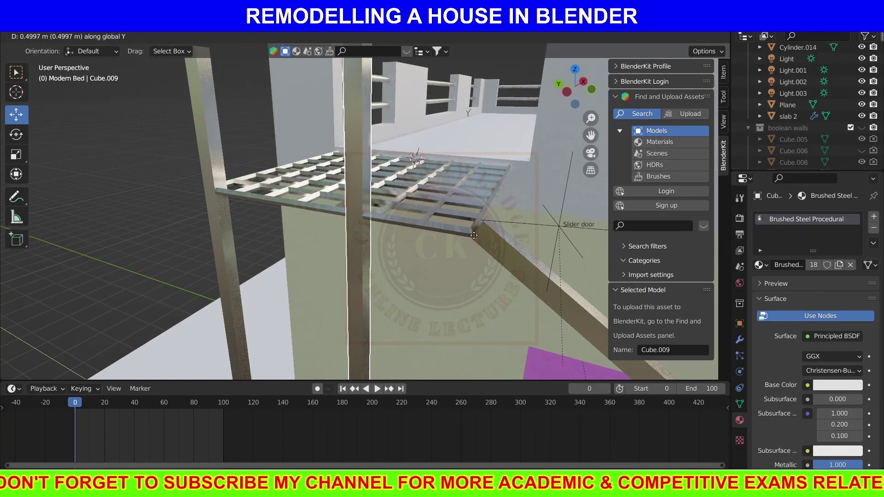
{"action": "left_click", "coordinate": [473, 229]}
{"action": "mouse_move", "coordinate": [473, 228]}
{"action": "middle_mouse_down"}
{"action": "mouse_move", "coordinate": [191, 199]}
{"action": "mouse_move", "coordinate": [303, 197]}
{"action": "mouse_move", "coordinate": [313, 212]}
{"action": "middle_mouse_up"}
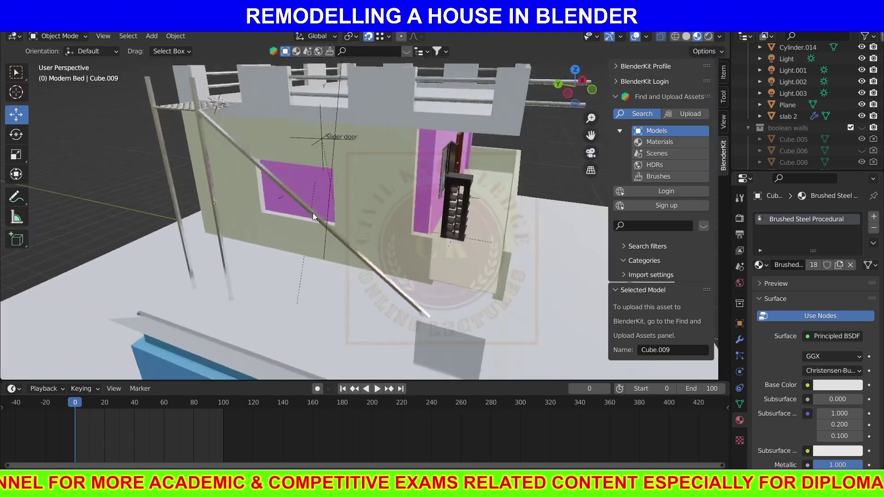
{"action": "scroll", "coordinate": [316, 230], "scroll_direction": "up", "scroll_amount": 2}
{"action": "scroll", "coordinate": [316, 230], "scroll_direction": "up", "scroll_amount": 2}
{"action": "left_click", "coordinate": [316, 277]}
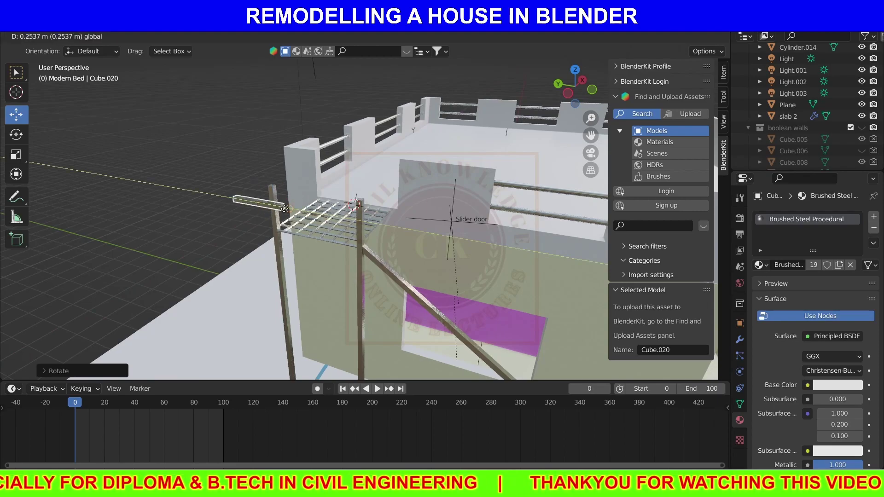
Step: In side orthographic view, extend the landing frame's top bar along Y
{"action": "key", "text": "ctrl+KP_3"}
{"action": "right_click", "coordinate": [320, 165]}
{"action": "scroll", "coordinate": [320, 165], "scroll_direction": "up", "scroll_amount": 4}
{"action": "mouse_move", "coordinate": [320, 165]}
{"action": "middle_mouse_down", "text": "shift"}
{"action": "mouse_move", "coordinate": [145, 227]}
{"action": "mouse_move", "coordinate": [299, 164]}
{"action": "middle_mouse_up", "text": "shift"}
{"action": "key", "text": "Tab"}
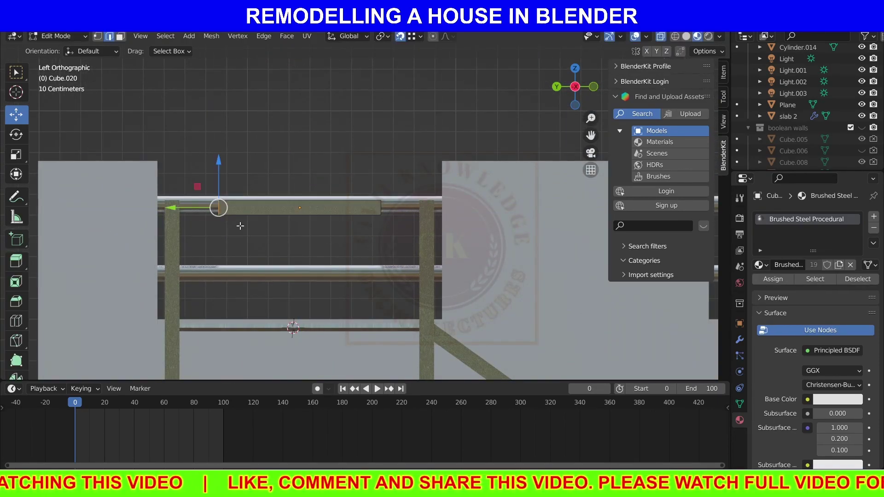
{"action": "key", "text": "g"}
{"action": "key", "text": "y"}
{"action": "left_click", "coordinate": [434, 205]}
{"action": "key", "text": "Tab"}
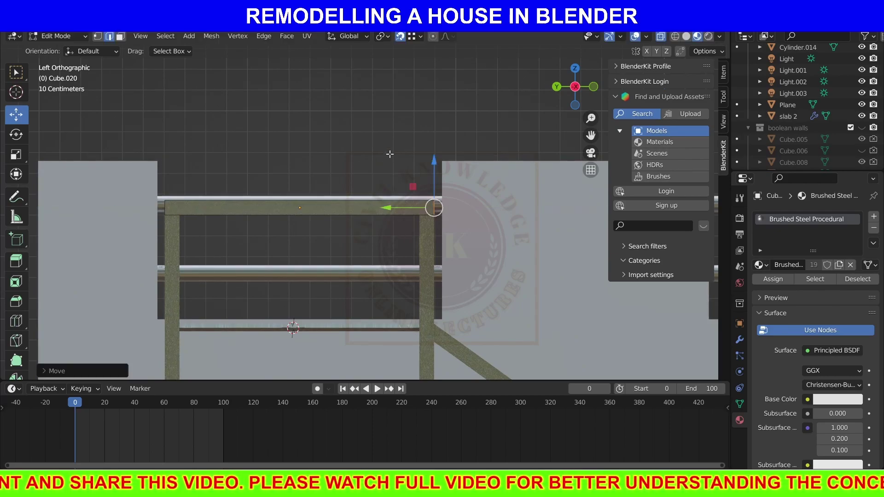
Step: Duplicate the top bar and rotate the copy around Z
{"action": "mouse_move", "coordinate": [434, 205]}
{"action": "middle_mouse_down"}
{"action": "mouse_move", "coordinate": [307, 190]}
{"action": "mouse_move", "coordinate": [406, 234]}
{"action": "mouse_move", "coordinate": [476, 220]}
{"action": "middle_mouse_up"}
{"action": "scroll", "coordinate": [476, 220], "scroll_direction": "down", "scroll_amount": 5}
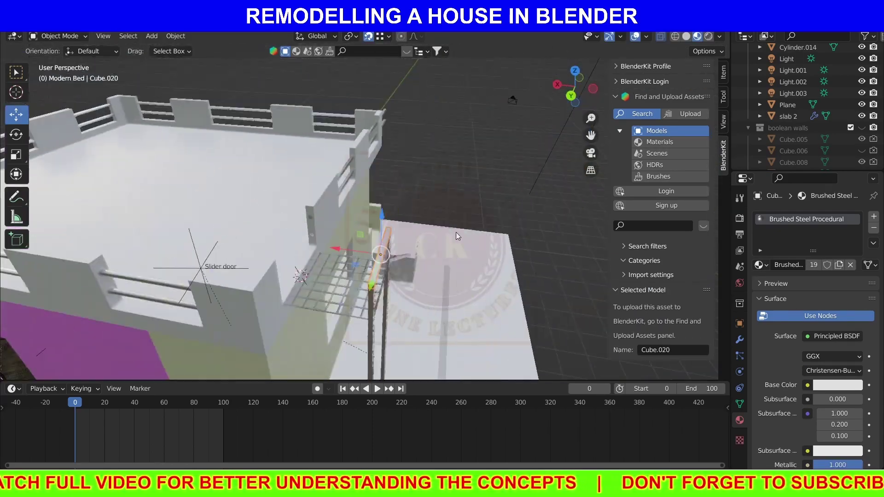
{"action": "key", "text": "shift+d"}
{"action": "key", "text": "r"}
{"action": "key", "text": "z"}
{"action": "left_click", "coordinate": [449, 257]}
Step: Move the turned bar across the landing's far side
{"action": "scroll", "coordinate": [449, 257], "scroll_direction": "up", "scroll_amount": 4}
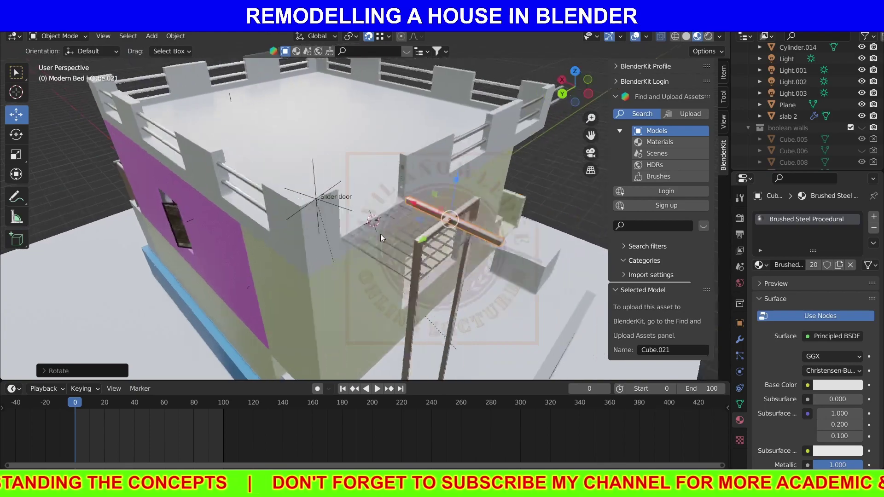
{"action": "middle_click_drag", "start_coordinate": [380, 234], "coordinate": [302, 190]}
{"action": "key", "text": "g"}
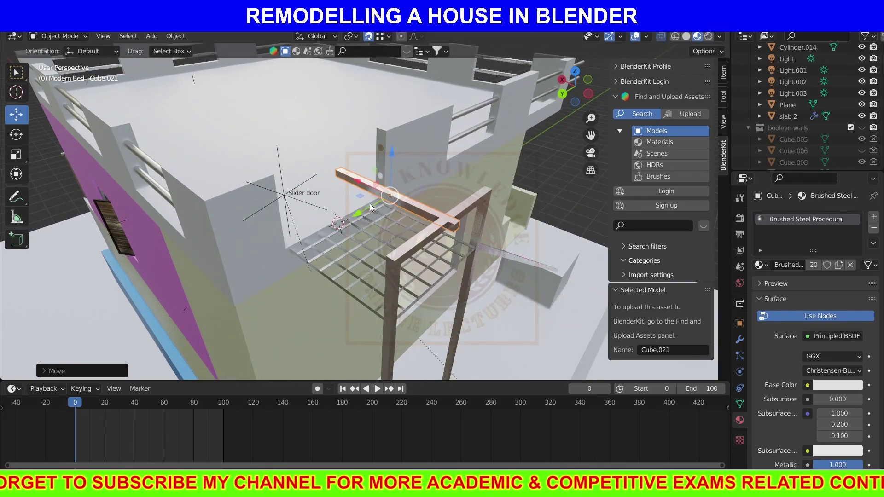
{"action": "left_click", "coordinate": [349, 188]}
{"action": "key", "text": "g"}
{"action": "left_click", "coordinate": [398, 261]}
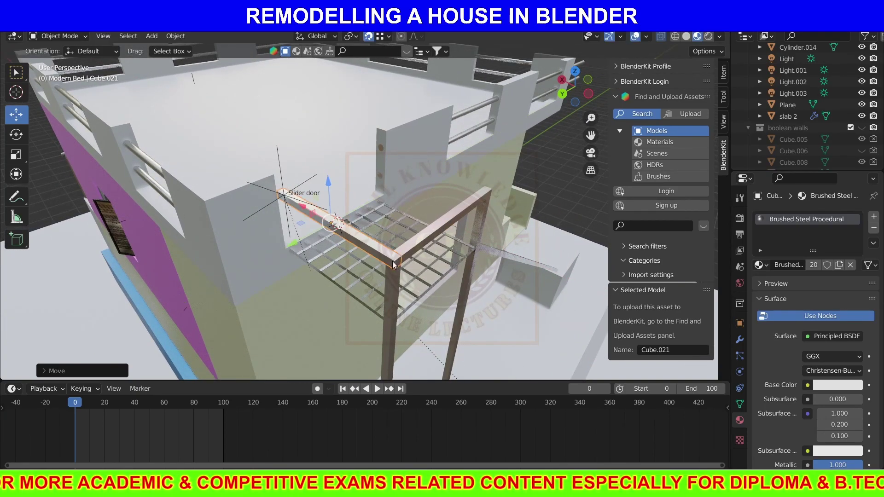
{"action": "middle_click_drag", "start_coordinate": [366, 209], "coordinate": [324, 215]}
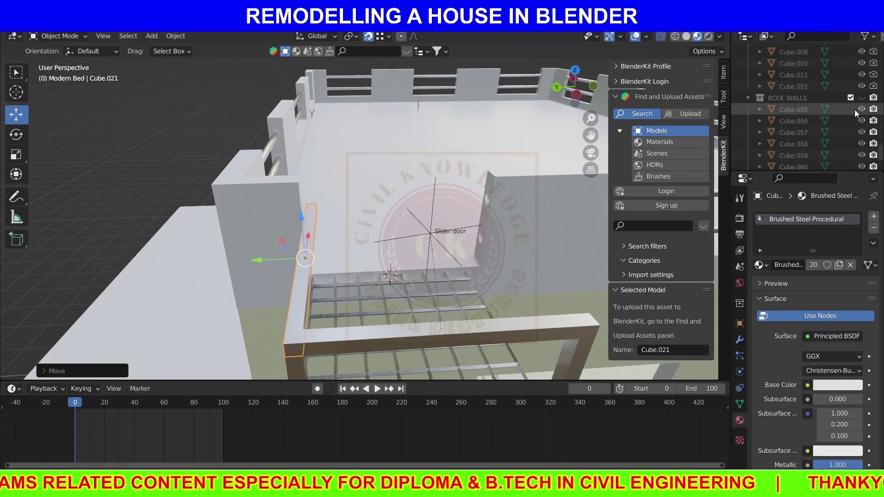
Step: Cancel the stray wall-box move and undo the accidental edits
{"action": "key", "text": "g"}
{"action": "key", "text": "y"}
{"action": "key", "text": "Escape"}
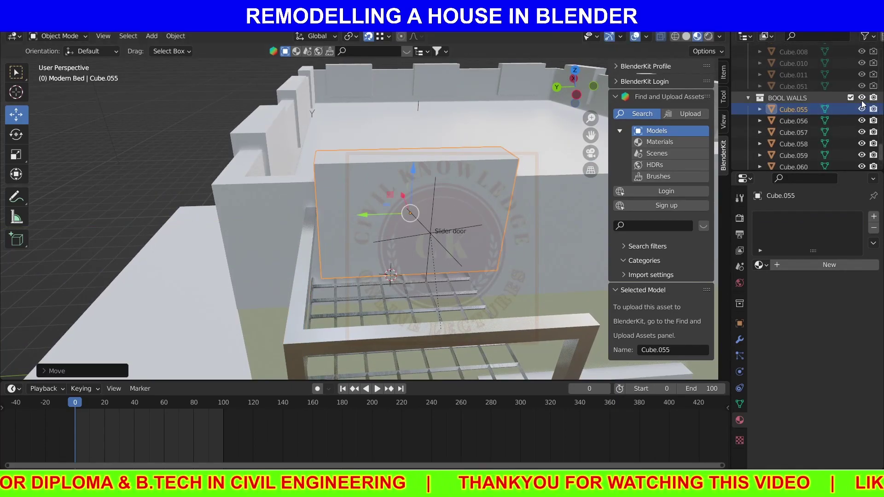
{"action": "key", "text": "ctrl+z"}
{"action": "middle_click_drag", "start_coordinate": [467, 200], "coordinate": [288, 180]}
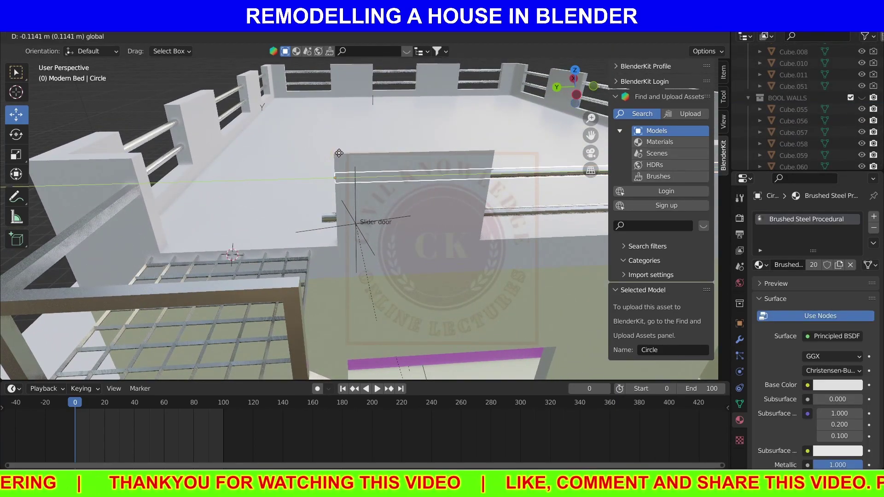
{"action": "key", "text": "ctrl+z"}
{"action": "mouse_move", "coordinate": [292, 216]}
{"action": "middle_mouse_down"}
{"action": "mouse_move", "coordinate": [346, 284]}
{"action": "mouse_move", "coordinate": [363, 287]}
{"action": "mouse_move", "coordinate": [231, 236]}
{"action": "middle_mouse_up"}
Step: Position the sloping frame bar as a beam descending from the landing
{"action": "left_click", "coordinate": [233, 239]}
{"action": "middle_click_drag", "start_coordinate": [288, 245], "coordinate": [276, 221]}
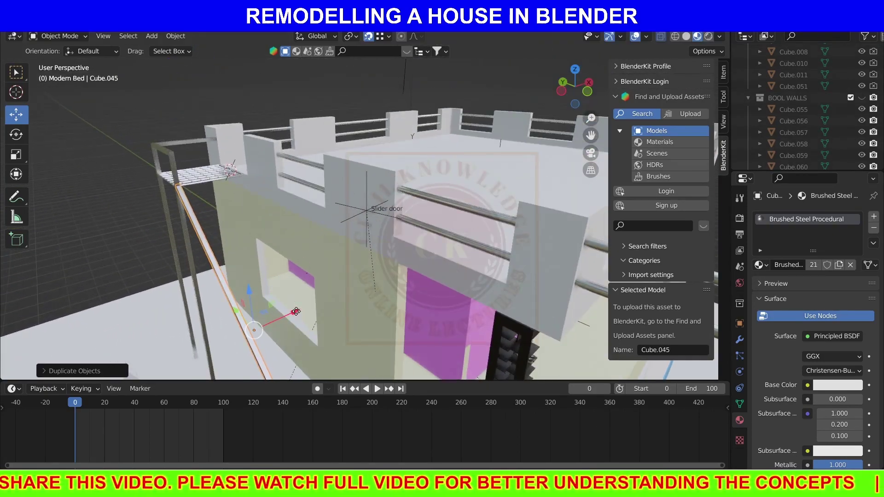
{"action": "key", "text": "g"}
{"action": "scroll", "coordinate": [260, 191], "scroll_direction": "up", "scroll_amount": 3}
{"action": "left_click", "coordinate": [291, 242]}
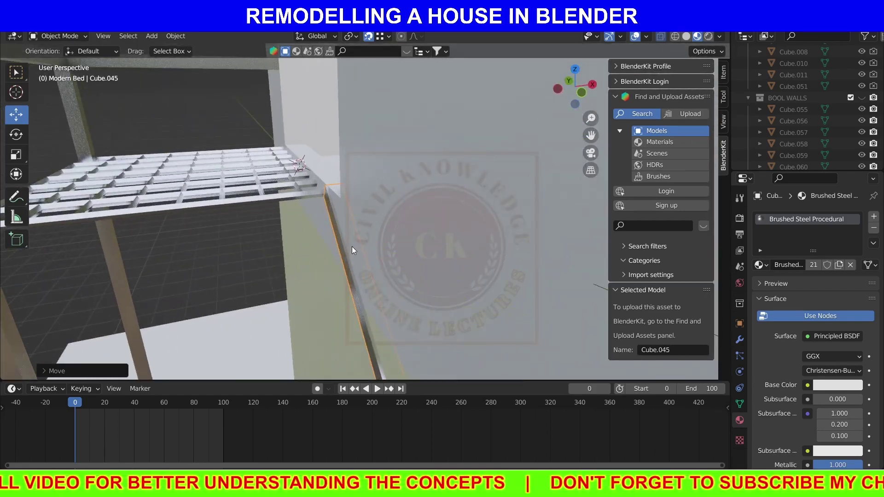
{"action": "key", "text": "g"}
{"action": "key", "text": "Escape"}
{"action": "mouse_move", "coordinate": [392, 271]}
{"action": "middle_mouse_down"}
{"action": "mouse_move", "coordinate": [436, 299]}
{"action": "mouse_move", "coordinate": [269, 286]}
{"action": "mouse_move", "coordinate": [247, 200]}
{"action": "mouse_move", "coordinate": [371, 238]}
{"action": "middle_mouse_up"}
Step: Select the landing grid and duplicate it
{"action": "left_click", "coordinate": [289, 214]}
{"action": "key", "text": "shift+d"}
{"action": "key", "text": "Escape"}
Step: Place the grid copy and narrow it along X to a step's width
{"action": "key", "text": "g"}
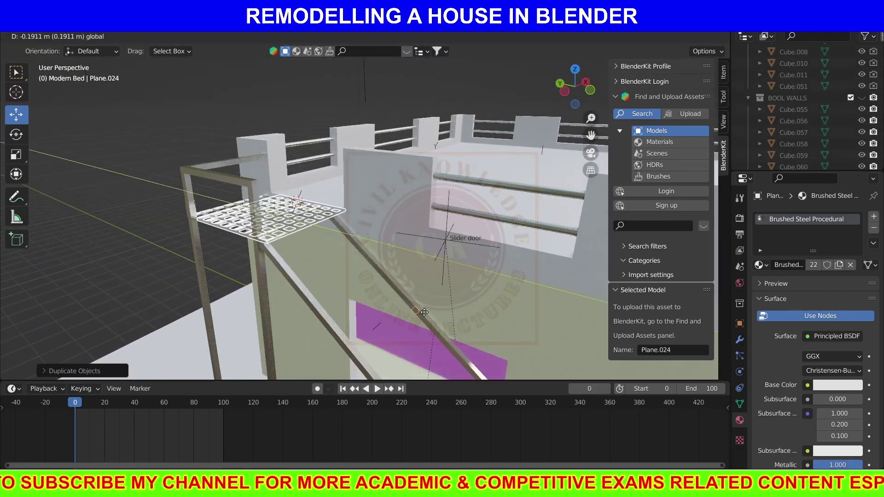
{"action": "left_click", "coordinate": [442, 283]}
{"action": "scroll", "coordinate": [460, 295], "scroll_direction": "up", "scroll_amount": 2}
{"action": "key", "text": "s"}
{"action": "key", "text": "x"}
{"action": "key", "text": "Escape"}
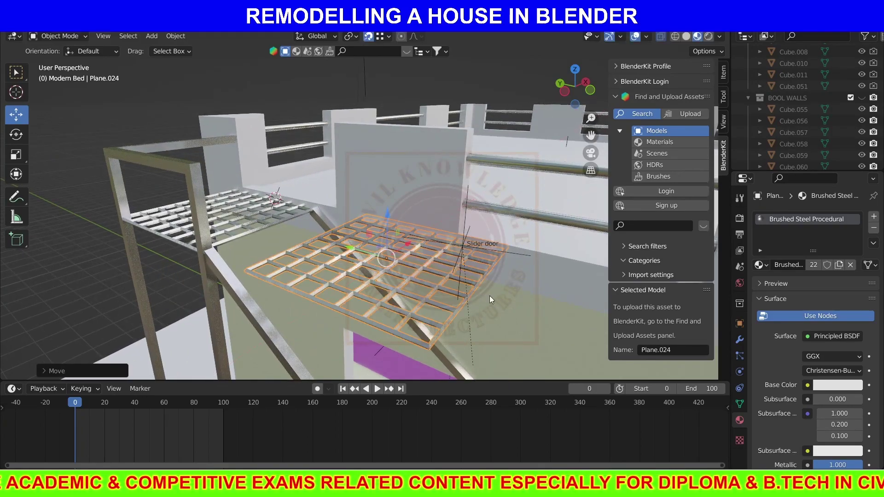
{"action": "key", "text": "s"}
{"action": "key", "text": "x"}
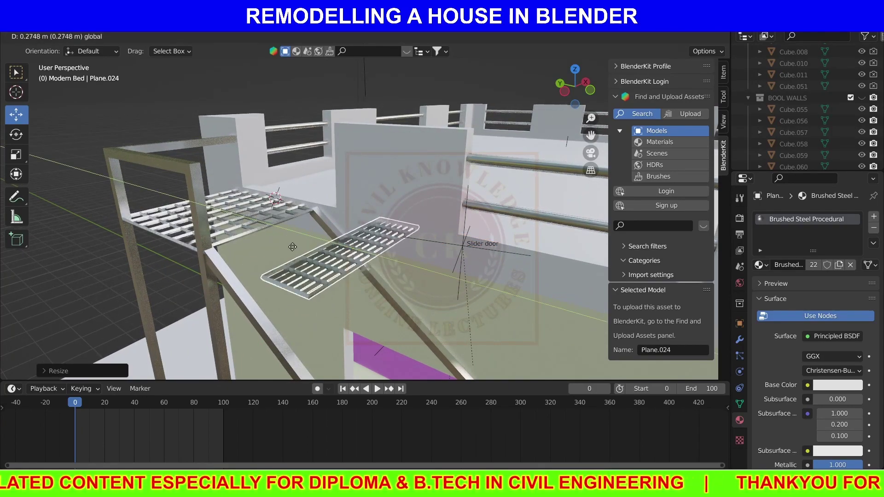
{"action": "left_click", "coordinate": [323, 258]}
Step: In side orthographic view, move the step vertically onto the sloping beam
{"action": "middle_click_drag", "start_coordinate": [322, 258], "coordinate": [311, 253]}
{"action": "key", "text": "KP_3"}
{"action": "key", "text": "ctrl+KP_3"}
{"action": "key", "text": "g"}
{"action": "key", "text": "z"}
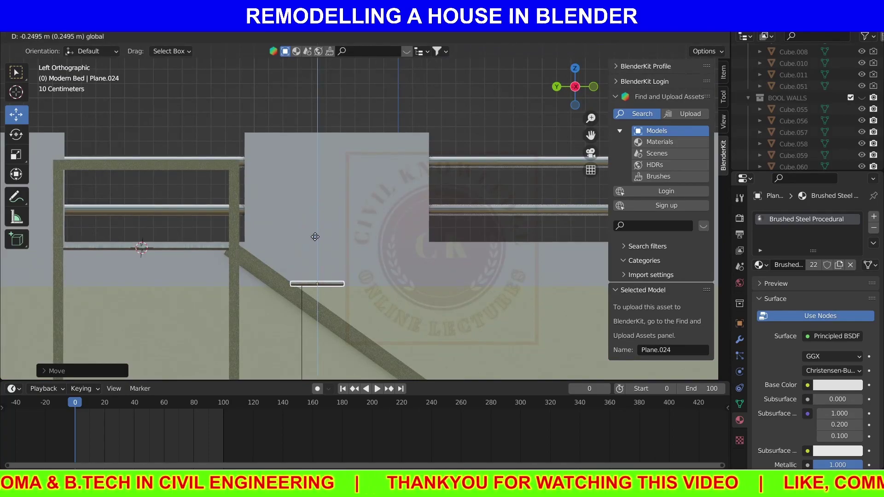
{"action": "left_click_drag", "start_coordinate": [271, 284], "coordinate": [229, 277]}
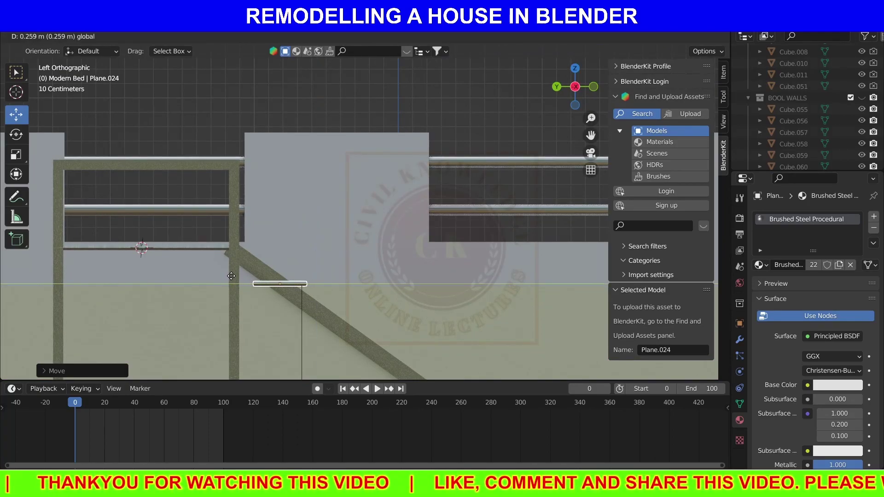
{"action": "left_click", "coordinate": [231, 277]}
Step: Resize the step tread and nudge it into its final position
{"action": "middle_click_drag", "start_coordinate": [231, 276], "coordinate": [243, 267]}
{"action": "key", "text": "s"}
{"action": "left_click", "coordinate": [363, 315]}
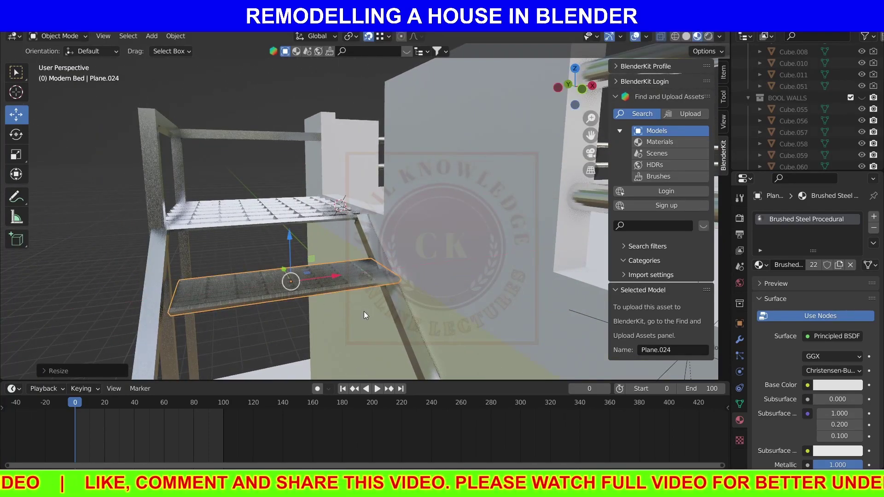
{"action": "mouse_move", "coordinate": [364, 315]}
{"action": "middle_mouse_down"}
{"action": "mouse_move", "coordinate": [284, 253]}
{"action": "mouse_move", "coordinate": [319, 281]}
{"action": "mouse_move", "coordinate": [156, 297]}
{"action": "mouse_move", "coordinate": [164, 283]}
{"action": "mouse_move", "coordinate": [324, 247]}
{"action": "mouse_move", "coordinate": [291, 228]}
{"action": "mouse_move", "coordinate": [399, 246]}
{"action": "mouse_move", "coordinate": [204, 218]}
{"action": "middle_mouse_up"}
{"action": "key", "text": "g"}
{"action": "left_click", "coordinate": [322, 282]}
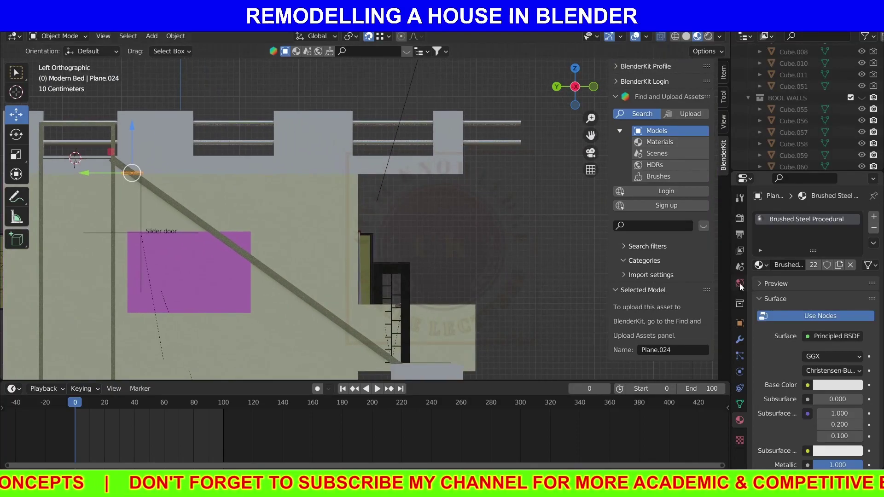
Step: Add an Array modifier to the step tread
{"action": "left_click", "coordinate": [740, 339]}
{"action": "left_click", "coordinate": [815, 216]}
{"action": "left_click", "coordinate": [645, 249]}
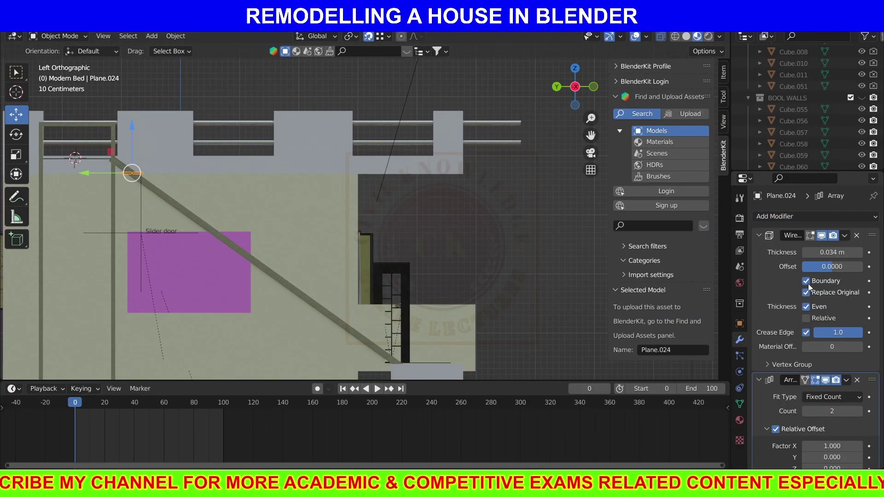
Step: Set the array to 11 copies with relative offset Y -1.120 and Z -8.900
{"action": "scroll", "coordinate": [859, 342], "scroll_direction": "down", "scroll_amount": 4}
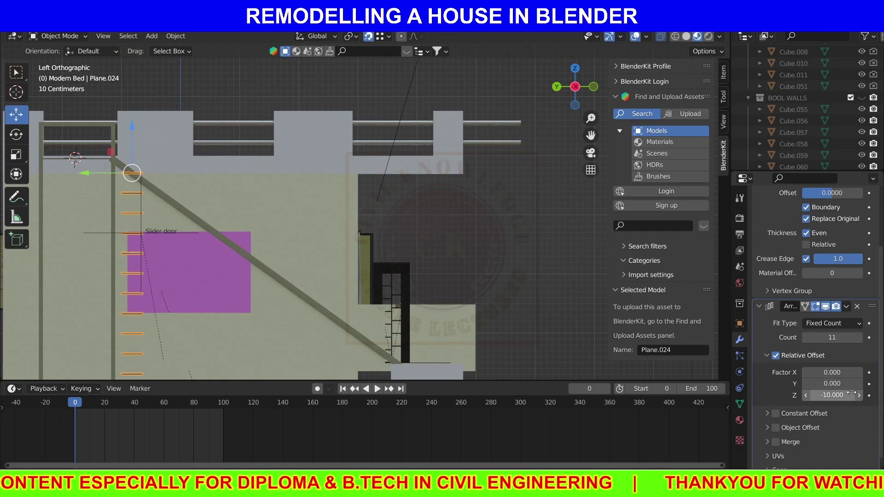
{"action": "scroll", "coordinate": [824, 343], "scroll_direction": "down", "scroll_amount": 1}
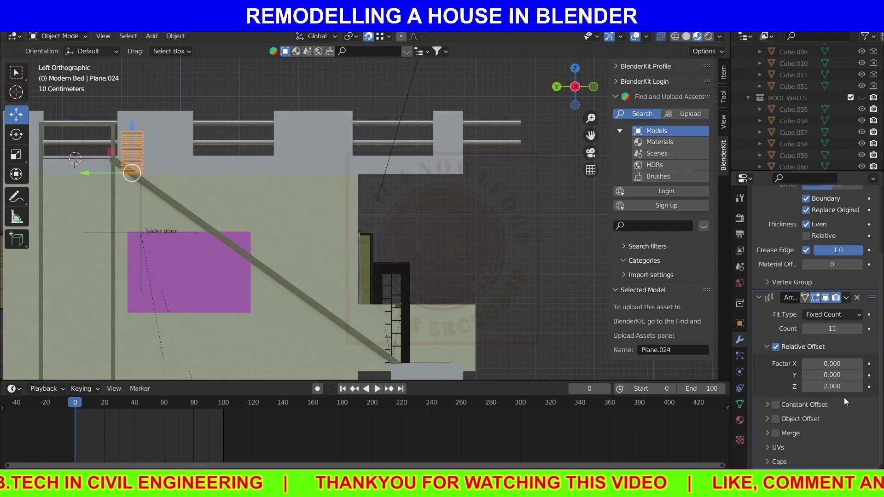
{"action": "left_click_drag", "start_coordinate": [832, 386], "coordinate": [810, 386]}
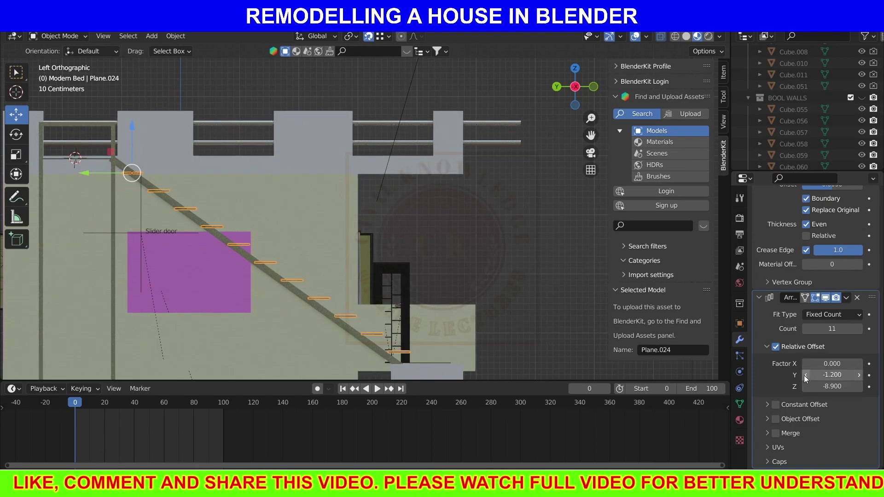
{"action": "left_click_drag", "start_coordinate": [803, 374], "coordinate": [857, 377]}
{"action": "double_click", "coordinate": [857, 376]}
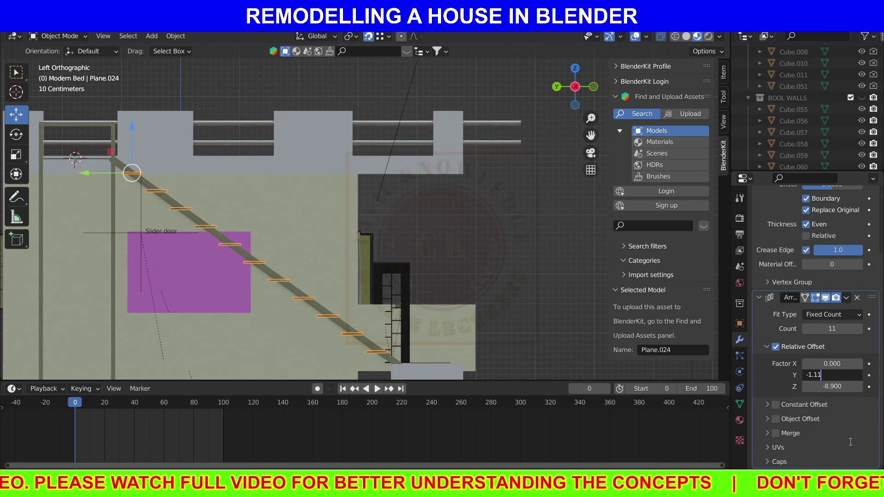
{"action": "key", "text": "ctrl+a"}
{"action": "key", "text": "BackSpace"}
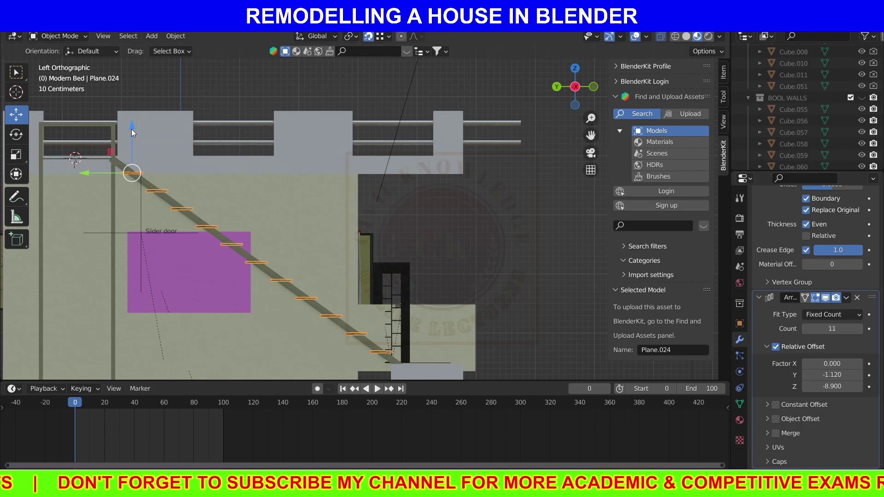
{"action": "mouse_move", "coordinate": [131, 128]}
{"action": "middle_mouse_down"}
{"action": "mouse_move", "coordinate": [113, 136]}
{"action": "mouse_move", "coordinate": [231, 273]}
{"action": "middle_mouse_up"}
{"action": "left_click", "coordinate": [230, 272]}
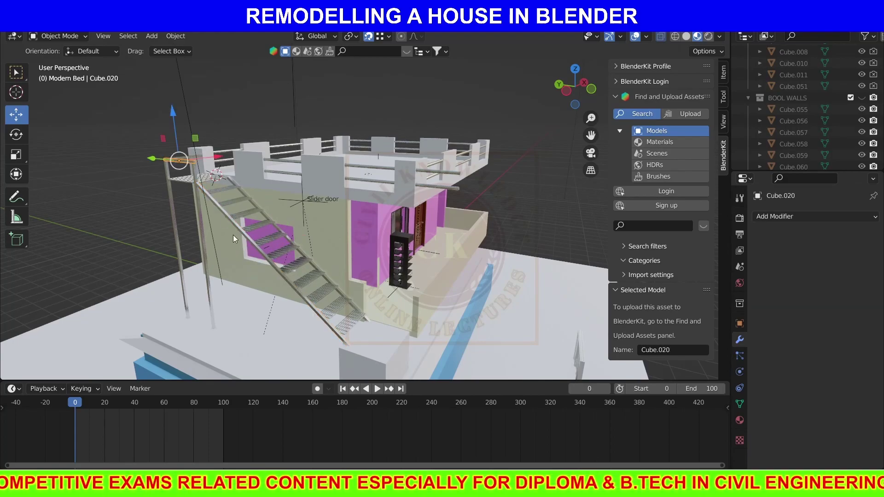
Step: Copy the stair side rail onto the staircase's other edge as a matching beam
{"action": "left_click", "coordinate": [233, 235]}
{"action": "key", "text": "g"}
{"action": "left_click", "coordinate": [221, 177]}
{"action": "scroll", "coordinate": [192, 172], "scroll_direction": "up", "scroll_amount": 3}
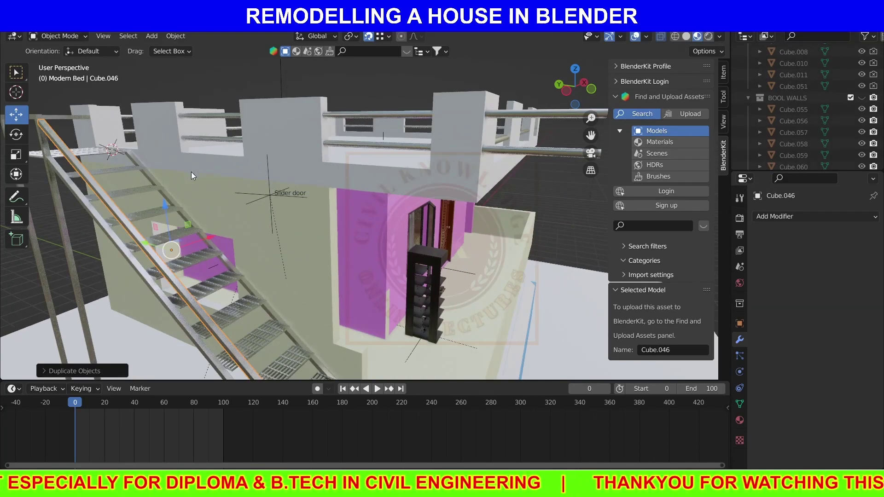
{"action": "scroll", "coordinate": [211, 265], "scroll_direction": "up", "scroll_amount": 3}
{"action": "scroll", "coordinate": [225, 215], "scroll_direction": "up", "scroll_amount": 2}
{"action": "scroll", "coordinate": [225, 211], "scroll_direction": "down", "scroll_amount": 5}
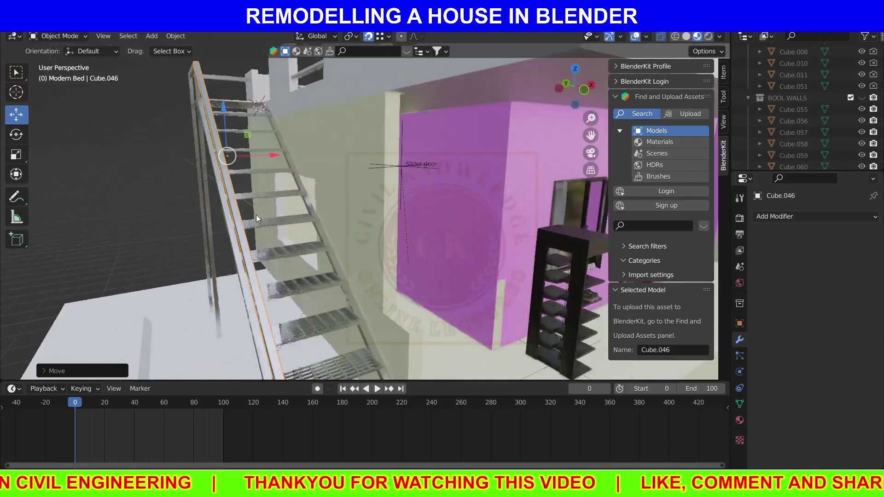
{"action": "scroll", "coordinate": [256, 214], "scroll_direction": "up", "scroll_amount": 3}
{"action": "scroll", "coordinate": [380, 225], "scroll_direction": "down", "scroll_amount": 4}
Step: Lower one of the parapet railing pipes in Edit Mode
{"action": "left_click", "coordinate": [458, 134]}
{"action": "scroll", "coordinate": [459, 133], "scroll_direction": "up", "scroll_amount": 5}
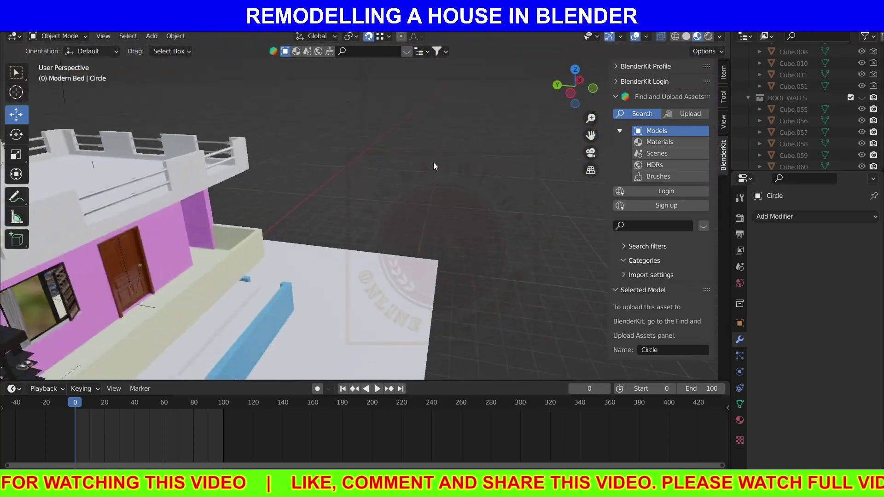
{"action": "scroll", "coordinate": [433, 162], "scroll_direction": "down", "scroll_amount": 2}
{"action": "key", "text": "Tab"}
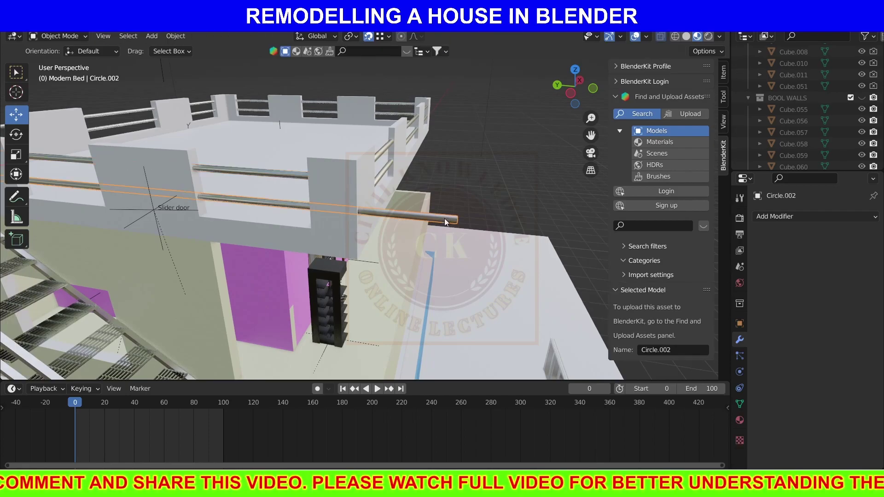
{"action": "key", "text": "g"}
{"action": "left_click", "coordinate": [442, 182]}
{"action": "key", "text": "Tab"}
{"action": "scroll", "coordinate": [430, 250], "scroll_direction": "down", "scroll_amount": 4}
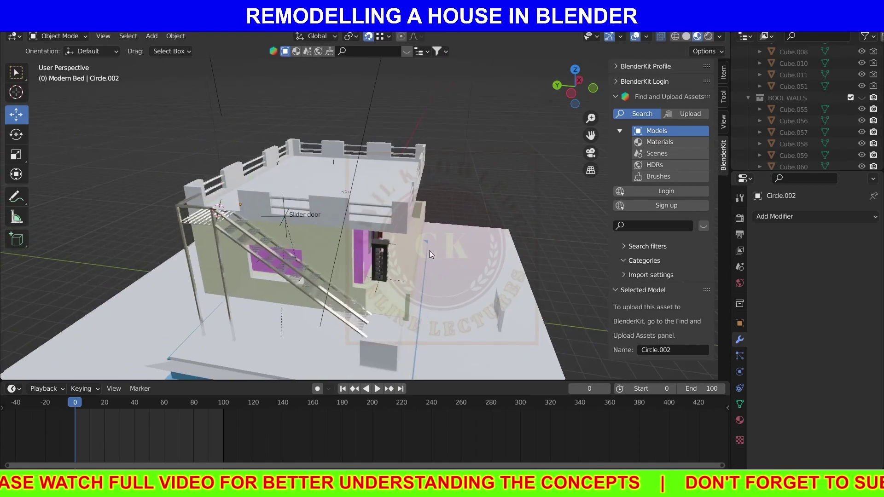
{"action": "middle_click_drag", "start_coordinate": [429, 250], "coordinate": [451, 245]}
{"action": "scroll", "coordinate": [451, 245], "scroll_direction": "up", "scroll_amount": 4}
{"action": "left_click", "coordinate": [452, 295]}
Step: Apply a red brick material from BlenderKit's BRICKS search to the cube and apply its scale
{"action": "left_click", "coordinate": [659, 142]}
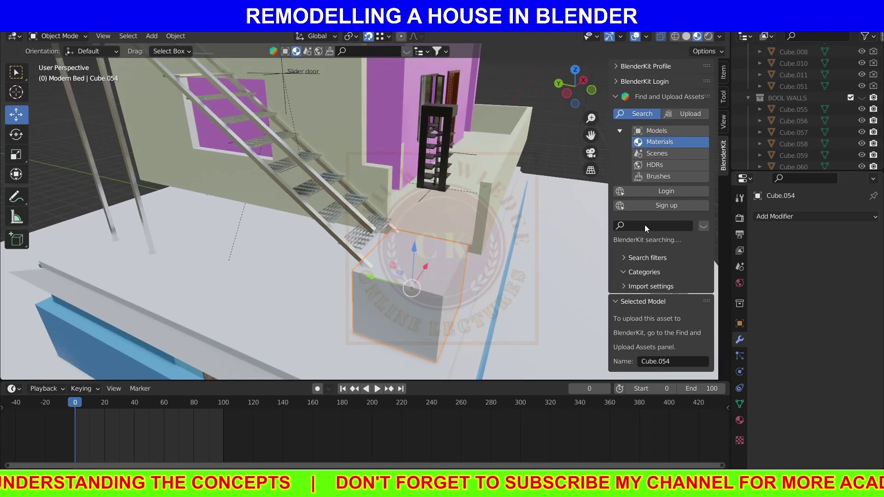
{"action": "left_click", "coordinate": [631, 225]}
{"action": "type", "text": "BRICKS"}
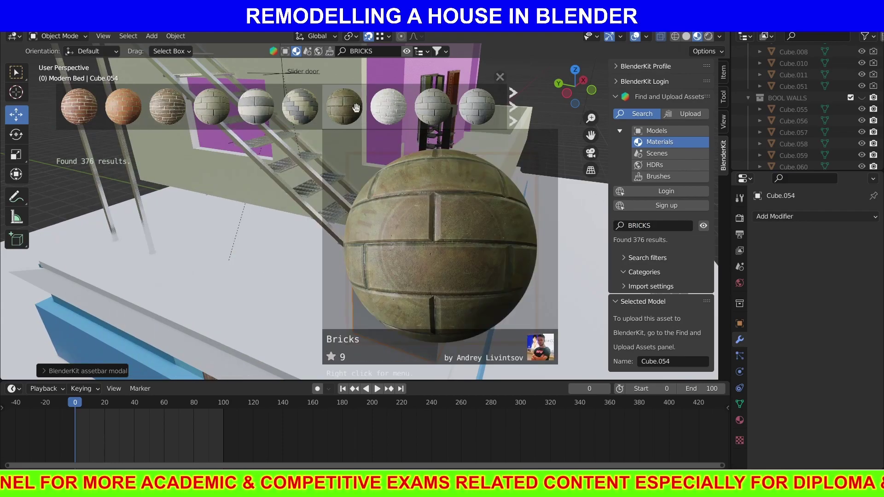
{"action": "left_click_drag", "start_coordinate": [79, 107], "coordinate": [405, 290]}
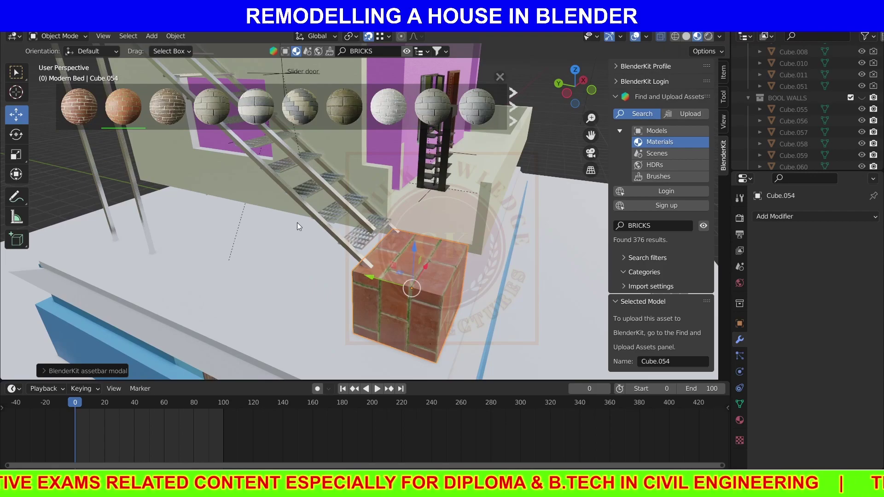
{"action": "key", "text": "ctrl+a"}
{"action": "left_click", "coordinate": [383, 323]}
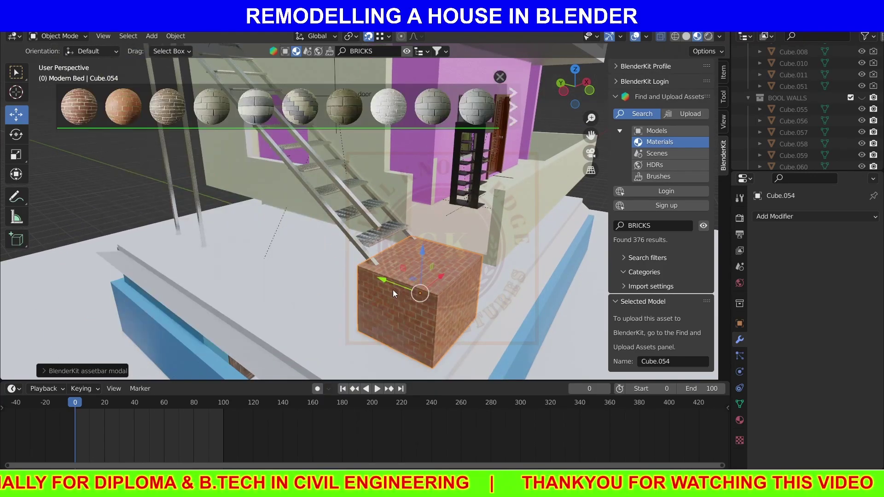
Step: Shrink the cube's UV map so the bricks appear larger
{"action": "middle_click_drag", "start_coordinate": [393, 289], "coordinate": [367, 275]}
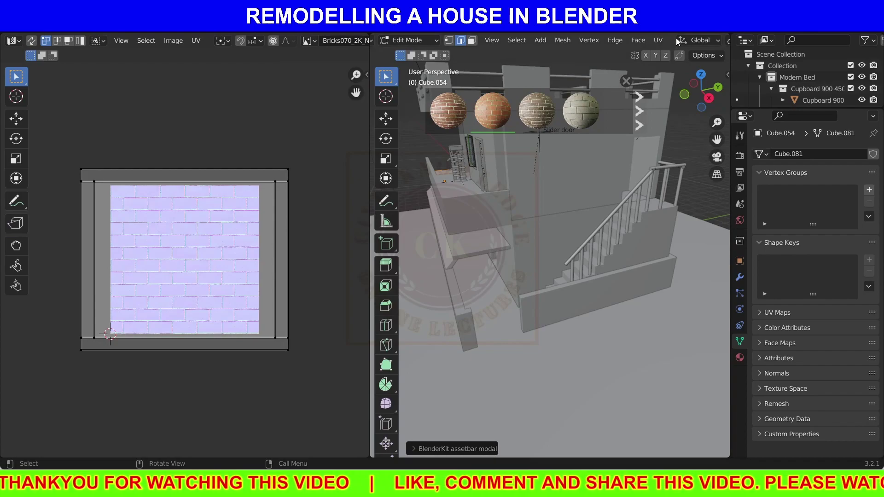
{"action": "scroll", "coordinate": [676, 37], "scroll_direction": "down", "scroll_amount": 5}
{"action": "left_click", "coordinate": [697, 40]}
{"action": "key", "text": "KP_Decimal"}
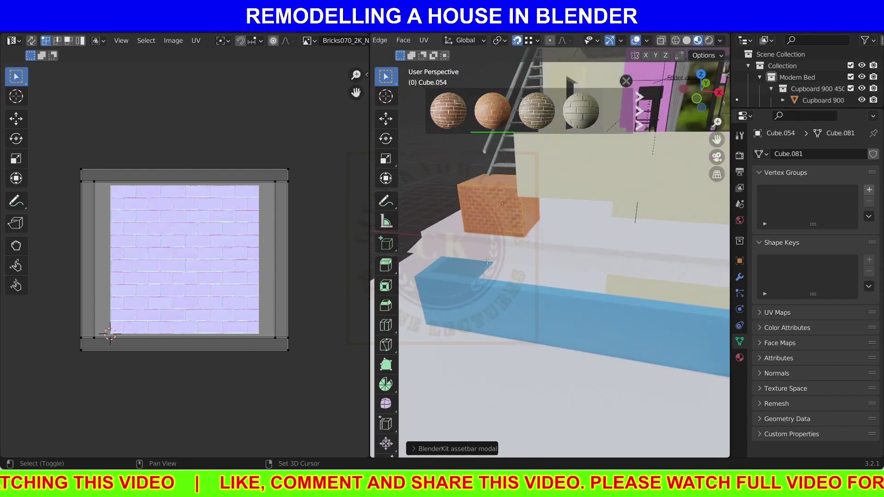
{"action": "key", "text": "a"}
{"action": "key", "text": "s"}
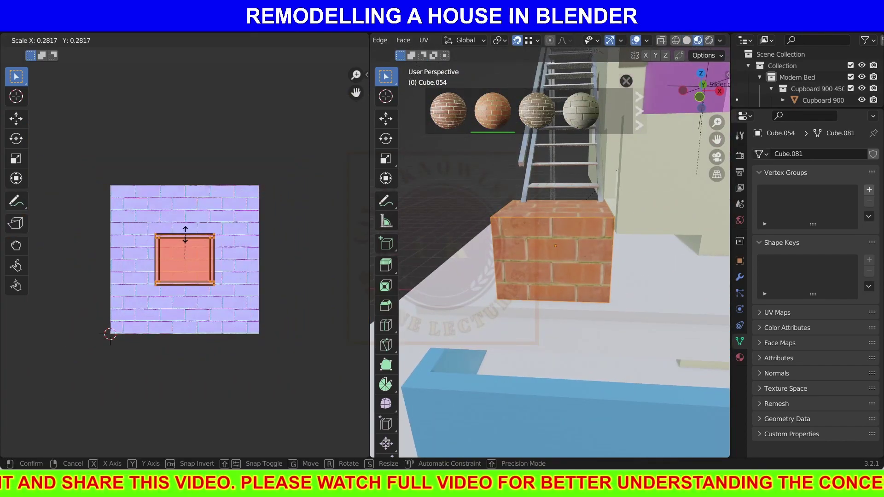
{"action": "left_click", "coordinate": [186, 228]}
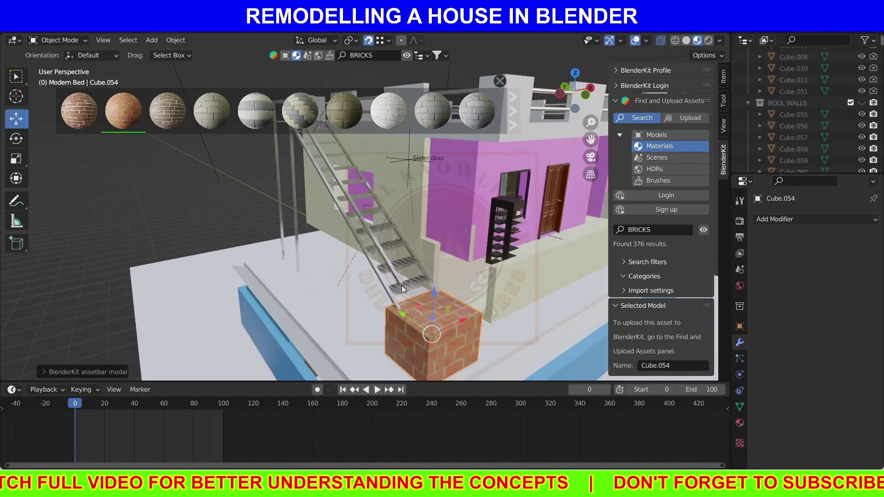
Step: Duplicate the vertical steel piece, rotate it upright, and move it beside the stairs as a post
{"action": "key", "text": "shift+d"}
{"action": "key", "text": "r"}
{"action": "key", "text": "y"}
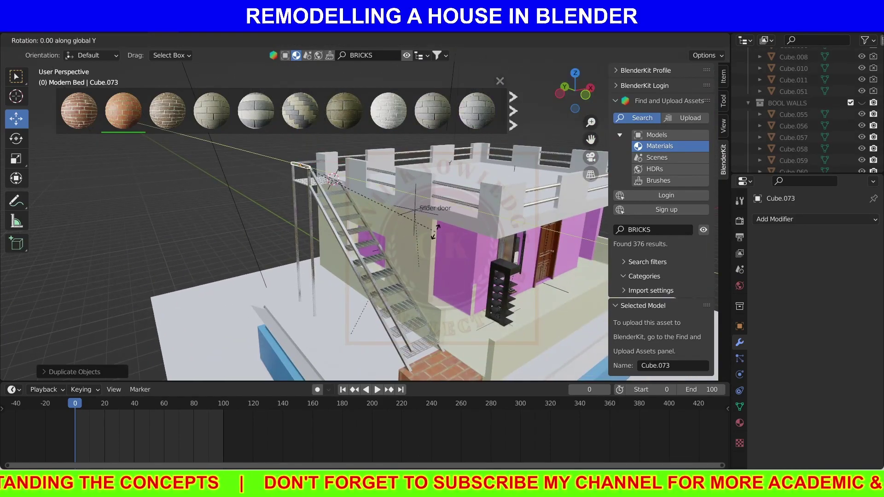
{"action": "key", "text": "Return"}
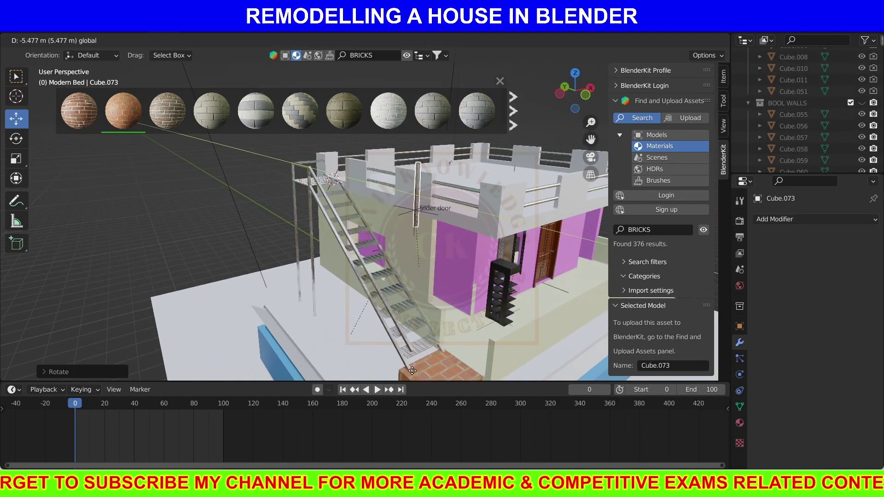
{"action": "left_click", "coordinate": [412, 370]}
{"action": "key", "text": "g"}
{"action": "left_click", "coordinate": [411, 374]}
{"action": "scroll", "coordinate": [402, 272], "scroll_direction": "up", "scroll_amount": 5}
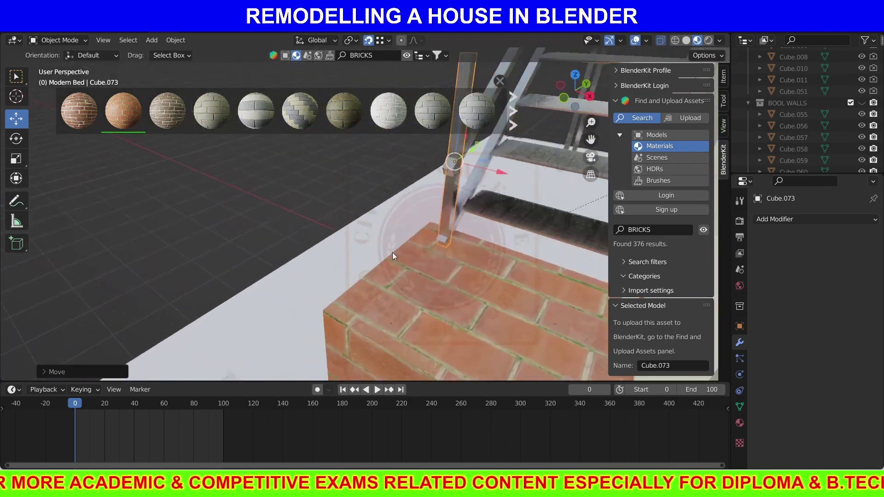
{"action": "mouse_move", "coordinate": [392, 202]}
{"action": "middle_mouse_down"}
{"action": "mouse_move", "coordinate": [424, 250]}
{"action": "mouse_move", "coordinate": [185, 261]}
{"action": "middle_mouse_up"}
{"action": "scroll", "coordinate": [333, 297], "scroll_direction": "down", "scroll_amount": 4}
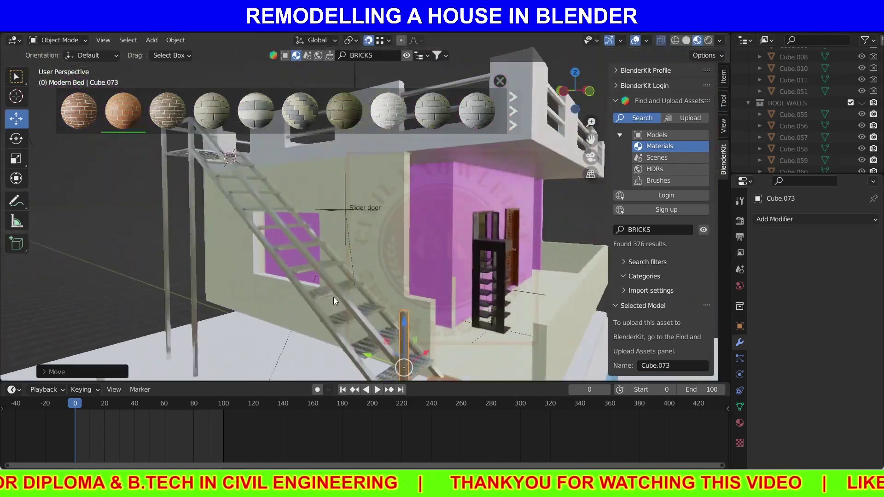
{"action": "scroll", "coordinate": [275, 245], "scroll_direction": "up", "scroll_amount": 3}
{"action": "scroll", "coordinate": [331, 333], "scroll_direction": "up", "scroll_amount": 3}
Step: Reshape the brick pillar's geometry in Edit Mode
{"action": "middle_click_drag", "start_coordinate": [330, 332], "coordinate": [355, 238]}
{"action": "left_click", "coordinate": [354, 232]}
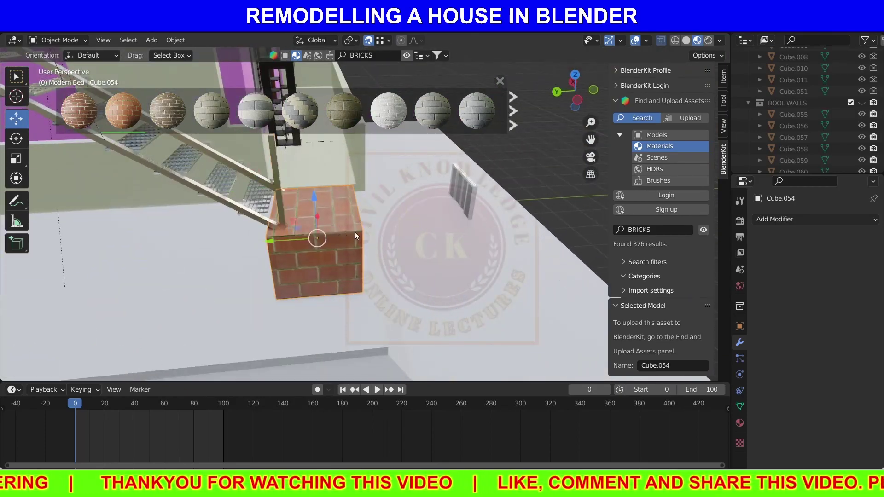
{"action": "key", "text": "Tab"}
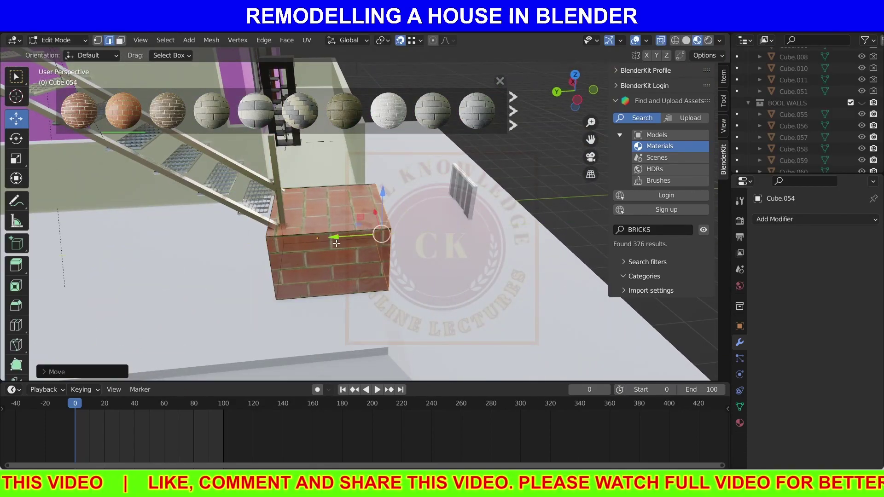
{"action": "key", "text": "g"}
{"action": "left_click", "coordinate": [329, 248]}
{"action": "middle_click_drag", "start_coordinate": [330, 248], "coordinate": [241, 203]}
{"action": "key", "text": "Tab"}
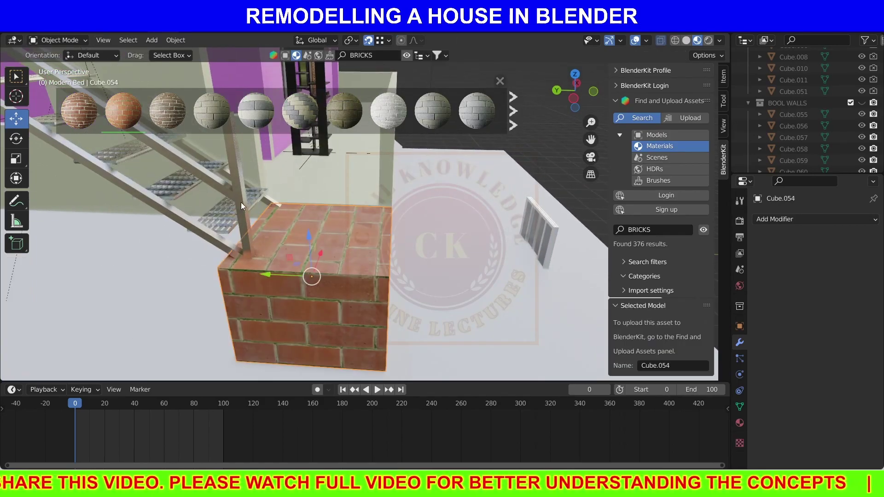
Step: Place the steel post on the pillar's corner and duplicate it as a horizontal rail
{"action": "left_click_drag", "start_coordinate": [247, 236], "coordinate": [383, 267]}
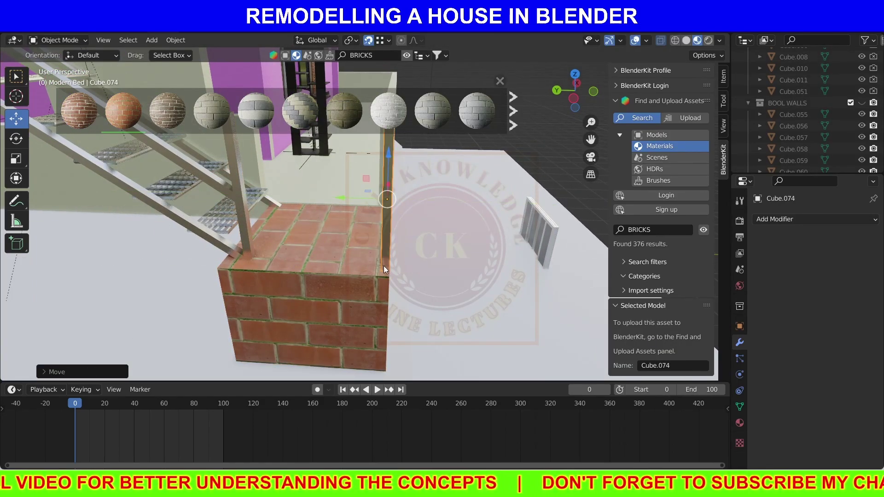
{"action": "mouse_move", "coordinate": [383, 266]}
{"action": "middle_mouse_down"}
{"action": "mouse_move", "coordinate": [291, 272]}
{"action": "mouse_move", "coordinate": [342, 273]}
{"action": "mouse_move", "coordinate": [359, 258]}
{"action": "middle_mouse_up"}
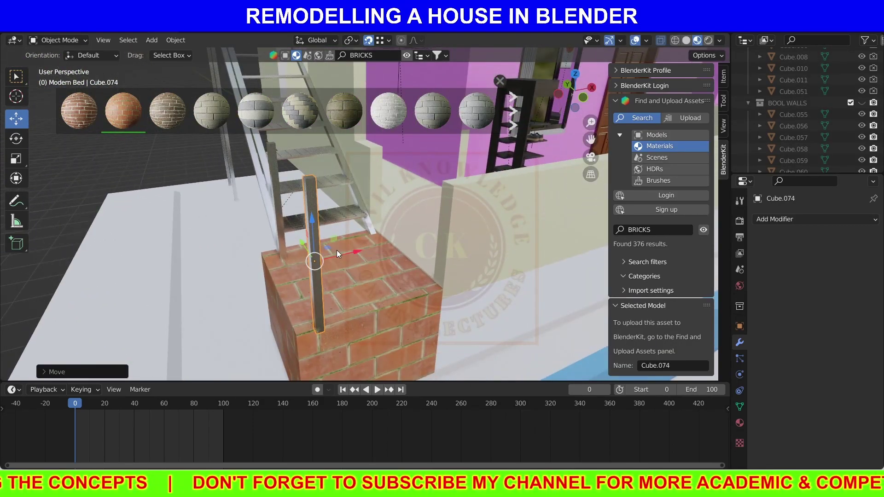
{"action": "key", "text": "shift+d"}
{"action": "key", "text": "r"}
{"action": "left_click", "coordinate": [415, 245]}
{"action": "key", "text": "g"}
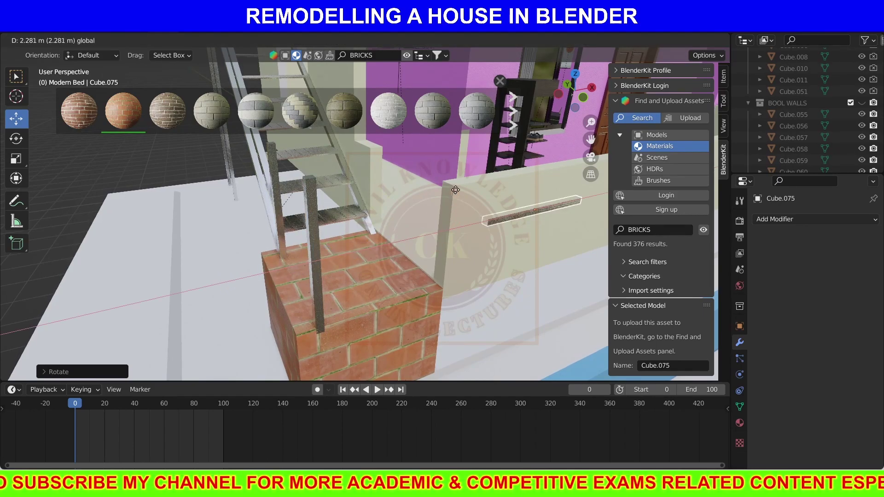
{"action": "left_click", "coordinate": [432, 229]}
Step: Move the rail onto the pillar top and stretch its end face to lengthen it
{"action": "mouse_move", "coordinate": [432, 229]}
{"action": "middle_mouse_down"}
{"action": "mouse_move", "coordinate": [261, 230]}
{"action": "mouse_move", "coordinate": [359, 244]}
{"action": "middle_mouse_up"}
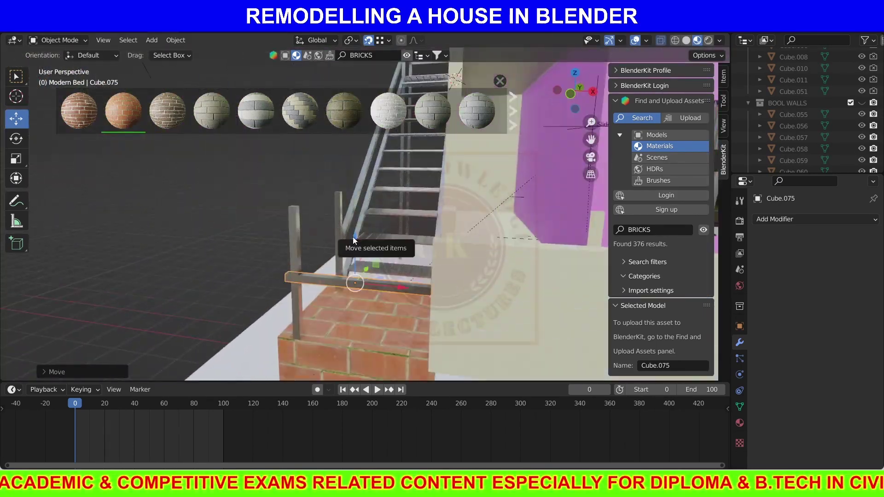
{"action": "key", "text": "g"}
{"action": "mouse_move", "coordinate": [416, 203]}
{"action": "middle_mouse_down"}
{"action": "mouse_move", "coordinate": [465, 243]}
{"action": "mouse_move", "coordinate": [391, 193]}
{"action": "mouse_move", "coordinate": [455, 229]}
{"action": "mouse_move", "coordinate": [391, 243]}
{"action": "middle_mouse_up"}
{"action": "left_click", "coordinate": [372, 181]}
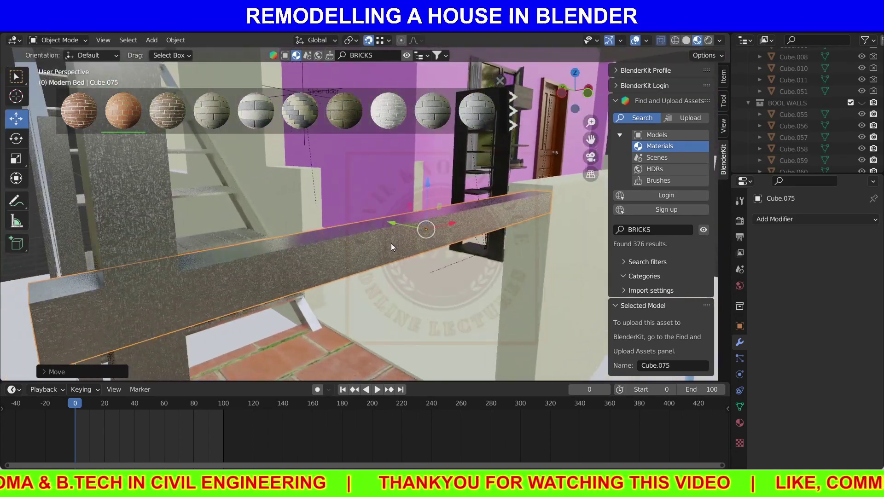
{"action": "key", "text": "Tab"}
{"action": "key", "text": "g"}
{"action": "mouse_move", "coordinate": [137, 295]}
{"action": "middle_mouse_down"}
{"action": "mouse_move", "coordinate": [92, 306]}
{"action": "mouse_move", "coordinate": [170, 91]}
{"action": "mouse_move", "coordinate": [373, 228]}
{"action": "middle_mouse_up"}
{"action": "left_click", "coordinate": [170, 90]}
{"action": "key", "text": "Tab"}
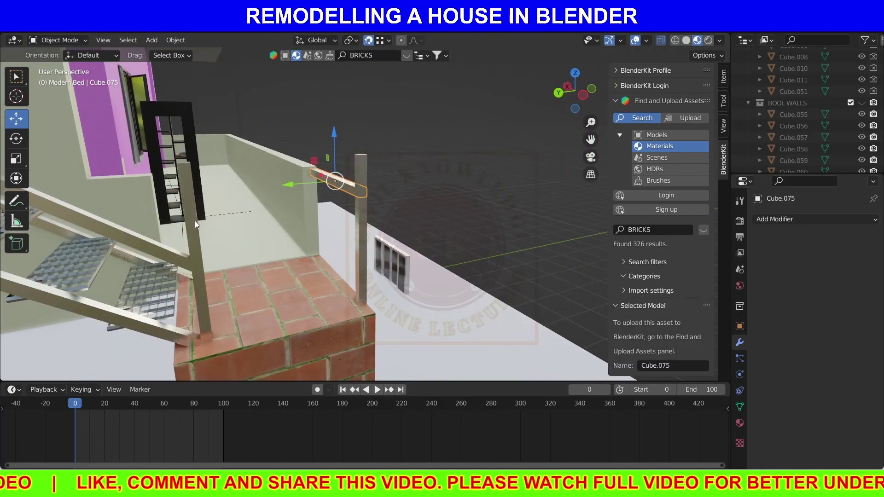
Step: Slide the rail along the X axis to line it up with the posts
{"action": "key", "text": "g"}
{"action": "key", "text": "x"}
{"action": "left_click", "coordinate": [323, 189]}
{"action": "middle_click_drag", "start_coordinate": [322, 189], "coordinate": [408, 197]}
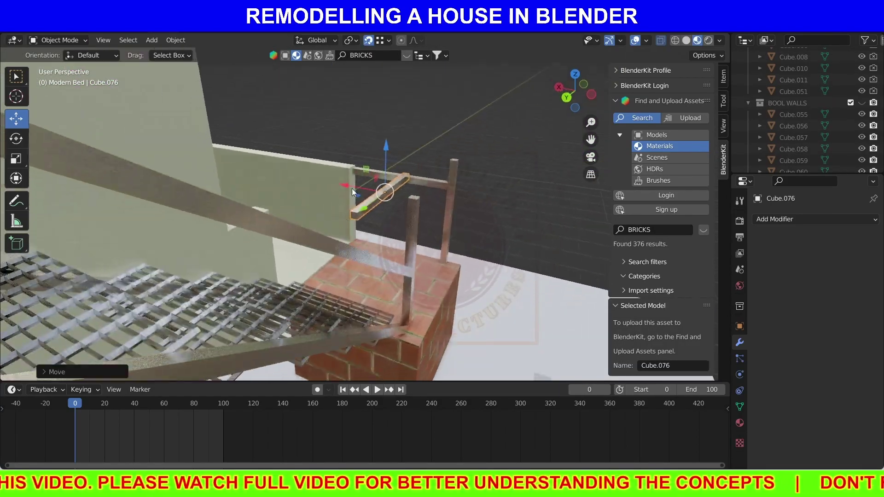
{"action": "key", "text": "g"}
{"action": "key", "text": "x"}
{"action": "left_click", "coordinate": [407, 197]}
{"action": "key", "text": "Tab"}
{"action": "mouse_move", "coordinate": [520, 181]}
{"action": "middle_mouse_down"}
{"action": "mouse_move", "coordinate": [385, 229]}
{"action": "mouse_move", "coordinate": [388, 238]}
{"action": "middle_mouse_up"}
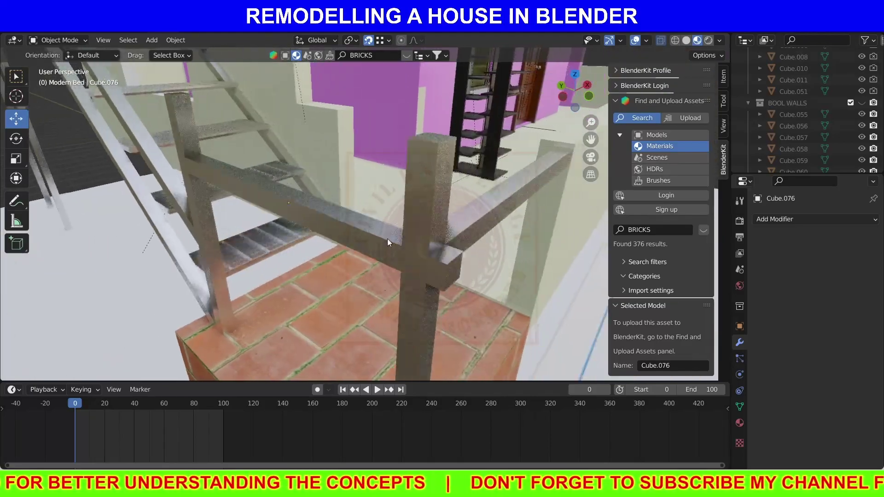
{"action": "left_click", "coordinate": [387, 239]}
{"action": "key", "text": "Tab"}
Step: Adjust the corner post's geometry in Edit Mode to complete the railing
{"action": "left_click", "coordinate": [414, 257]}
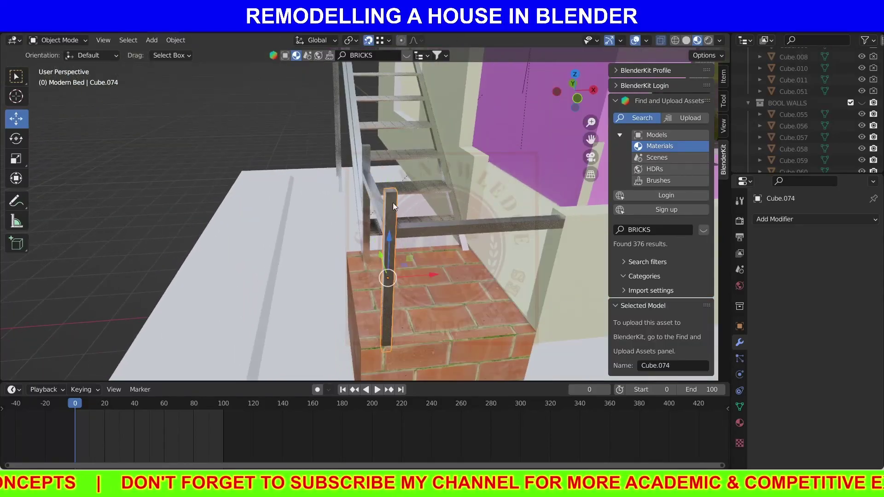
{"action": "mouse_move", "coordinate": [394, 202]}
{"action": "middle_mouse_down"}
{"action": "mouse_move", "coordinate": [367, 232]}
{"action": "mouse_move", "coordinate": [443, 224]}
{"action": "middle_mouse_up"}
{"action": "key", "text": "Tab"}
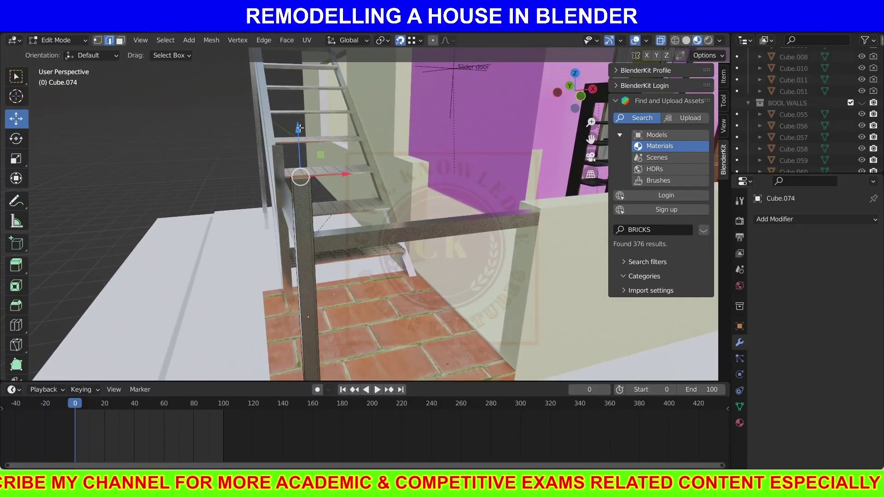
{"action": "left_click_drag", "start_coordinate": [301, 193], "coordinate": [358, 191]}
{"action": "key", "text": "g"}
{"action": "left_click", "coordinate": [278, 150]}
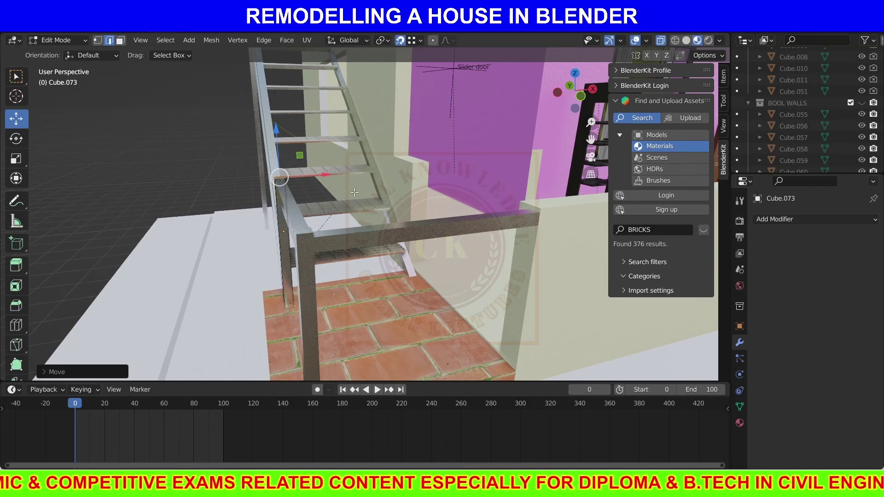
{"action": "key", "text": "Tab"}
{"action": "middle_click_drag", "start_coordinate": [278, 150], "coordinate": [275, 203]}
{"action": "scroll", "coordinate": [275, 203], "scroll_direction": "down", "scroll_amount": 5}
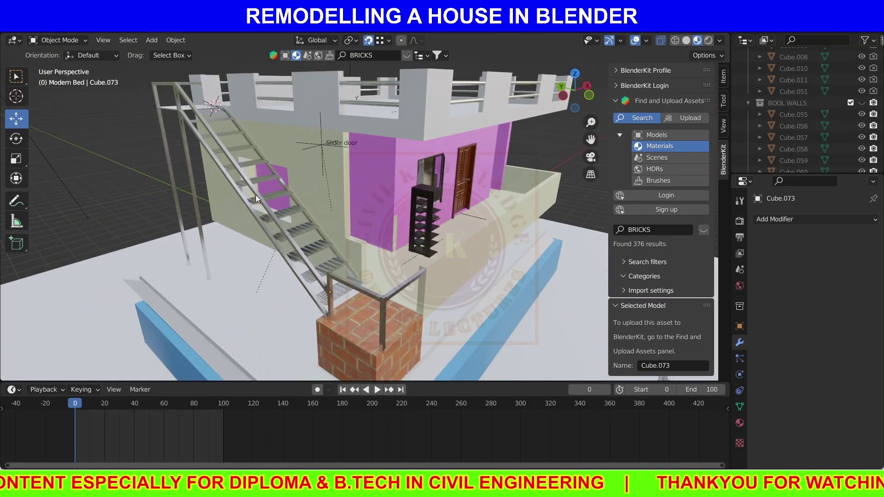
Step: Select the sliding window and move it near the wall opening
{"action": "scroll", "coordinate": [234, 181], "scroll_direction": "down", "scroll_amount": 3}
{"action": "mouse_move", "coordinate": [227, 157]}
{"action": "middle_mouse_down"}
{"action": "mouse_move", "coordinate": [279, 193]}
{"action": "mouse_move", "coordinate": [258, 175]}
{"action": "mouse_move", "coordinate": [388, 227]}
{"action": "mouse_move", "coordinate": [460, 269]}
{"action": "middle_mouse_up"}
{"action": "scroll", "coordinate": [278, 186], "scroll_direction": "up", "scroll_amount": 4}
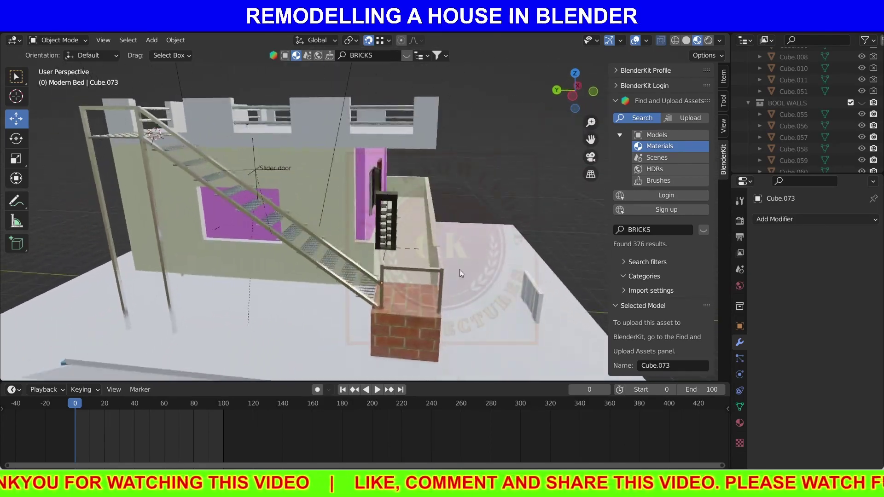
{"action": "left_click", "coordinate": [530, 295]}
{"action": "key", "text": "KP_Decimal"}
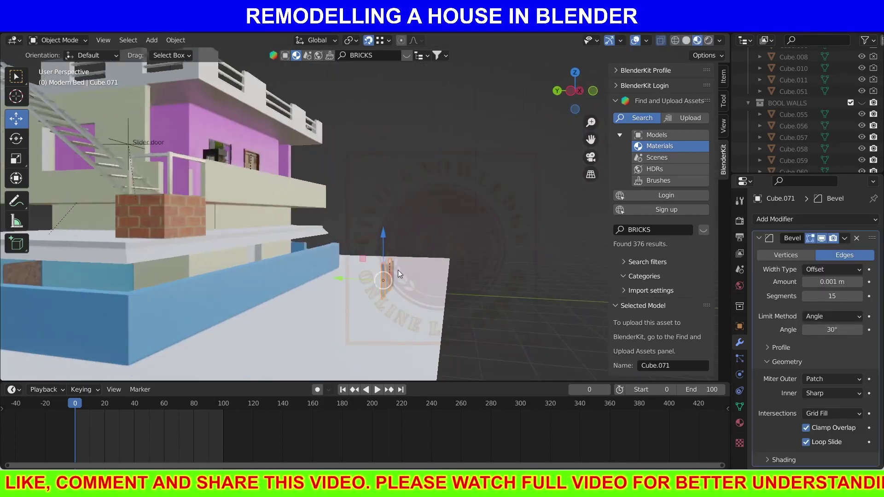
{"action": "left_click_drag", "start_coordinate": [380, 214], "coordinate": [424, 273]}
{"action": "left_click", "coordinate": [429, 299]}
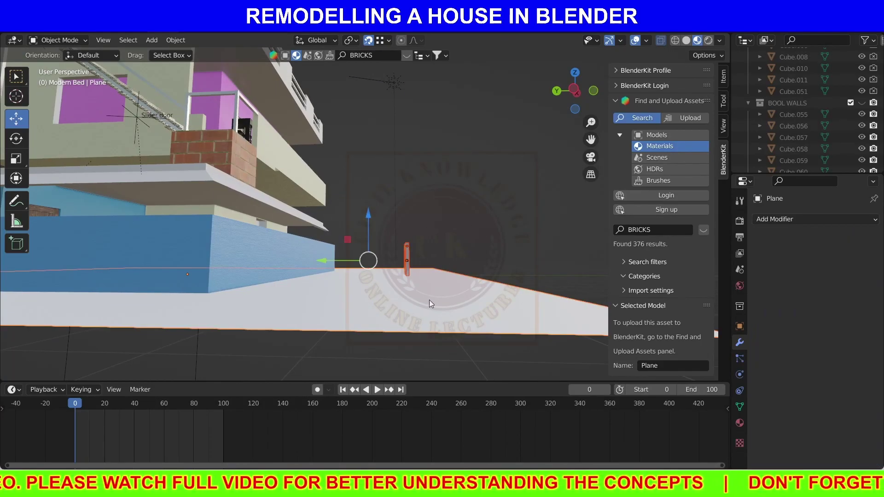
{"action": "key", "text": "g"}
{"action": "middle_click_drag", "start_coordinate": [429, 299], "coordinate": [328, 271]}
{"action": "left_click", "coordinate": [328, 184]}
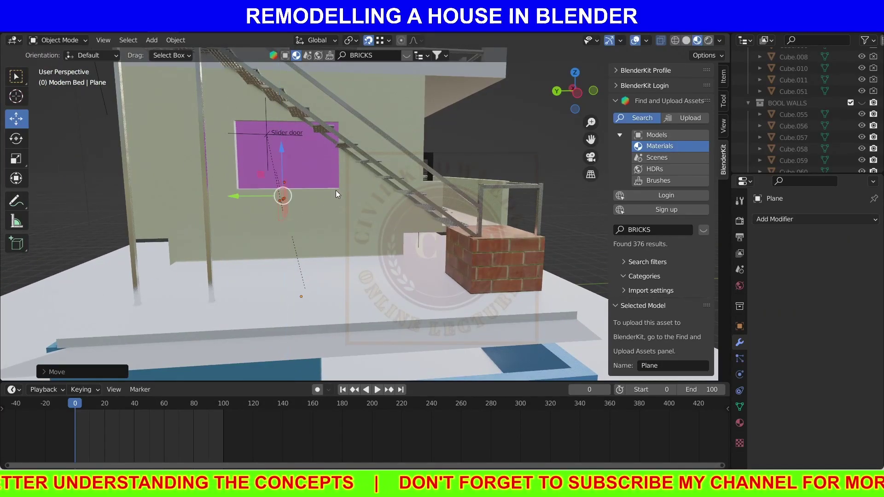
Step: Rotate the window 90° about Z and slide it along X into the wall opening
{"action": "middle_click_drag", "start_coordinate": [336, 190], "coordinate": [314, 233]}
{"action": "type", "text": "g"}
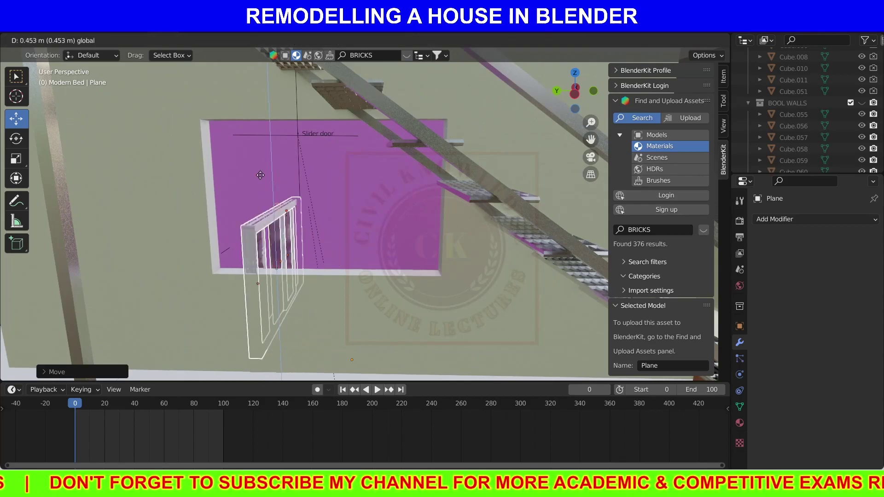
{"action": "type", "text": "rz90"}
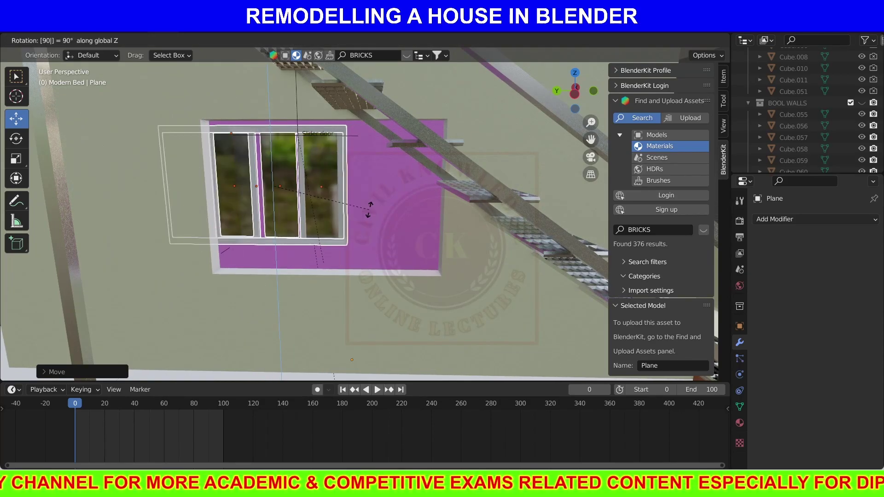
{"action": "key", "text": "Return"}
{"action": "key", "text": "g"}
{"action": "key", "text": "x"}
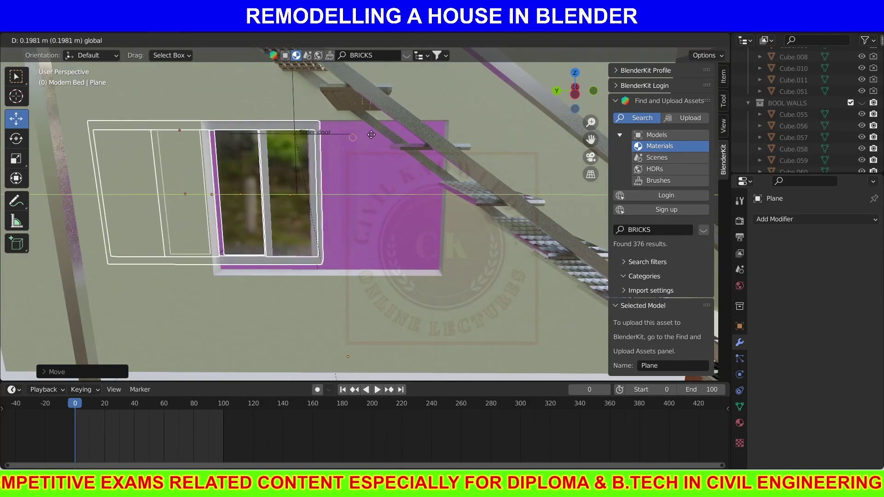
{"action": "left_click", "coordinate": [446, 119]}
Step: Move the window vertically along Z to the opening's height
{"action": "middle_click_drag", "start_coordinate": [324, 233], "coordinate": [355, 258]}
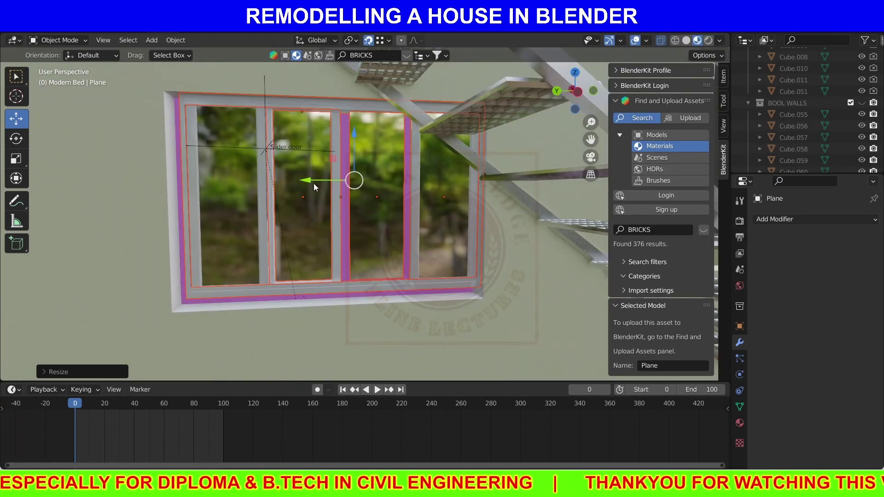
{"action": "key", "text": "g"}
{"action": "key", "text": "Escape"}
{"action": "key", "text": "s"}
{"action": "key", "text": "z"}
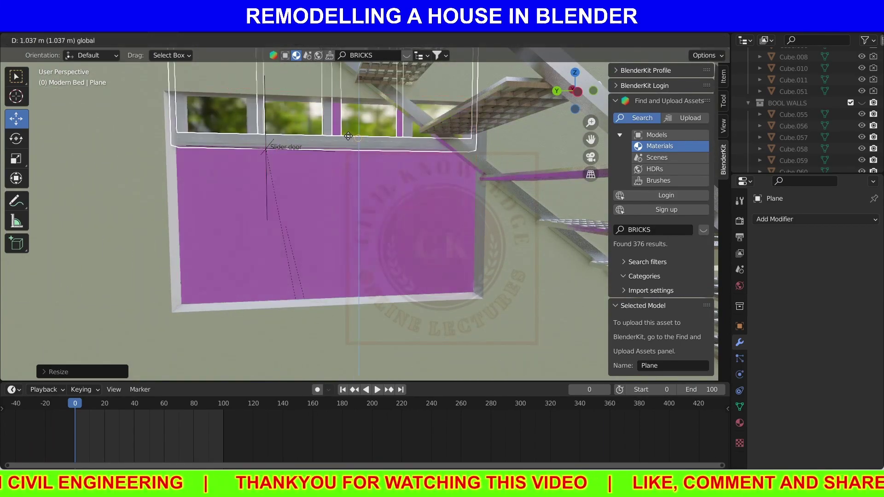
{"action": "key", "text": "Escape"}
{"action": "key", "text": "g"}
{"action": "key", "text": "z"}
{"action": "left_click", "coordinate": [350, 319]}
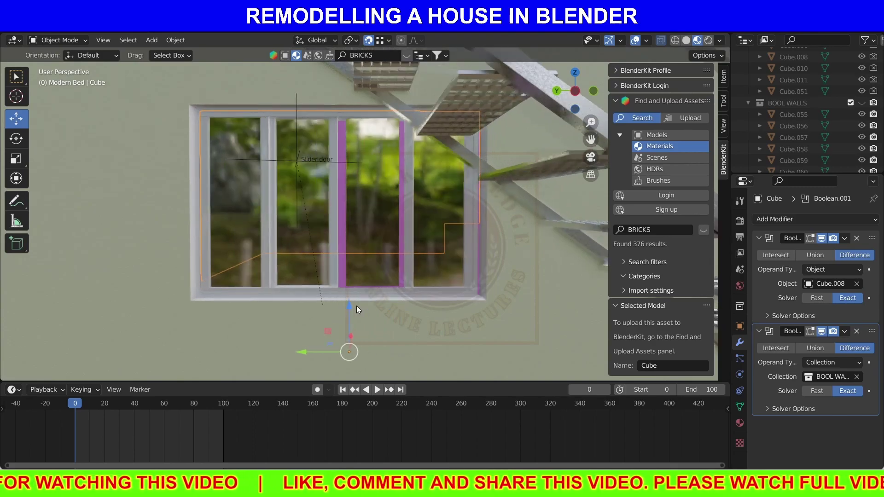
Step: Widen the window along Y to fill the gap and nudge it into place
{"action": "key", "text": "s"}
{"action": "key", "text": "y"}
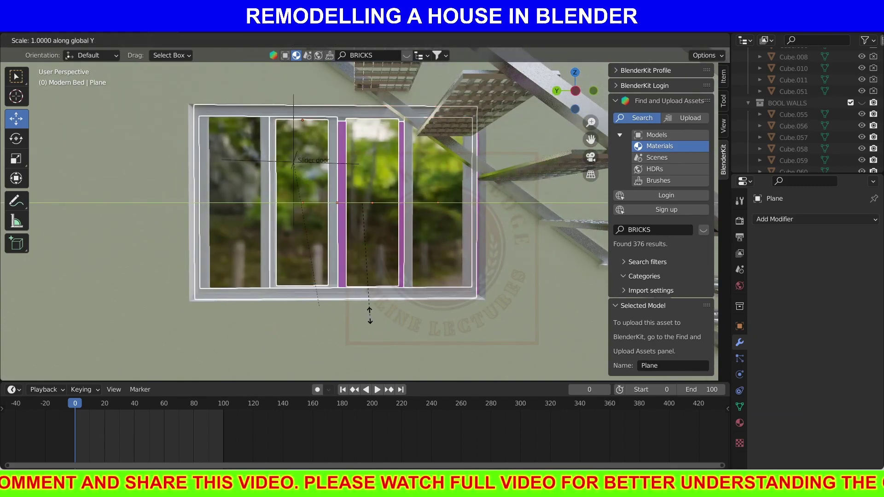
{"action": "left_click", "coordinate": [389, 223]}
{"action": "key", "text": "g"}
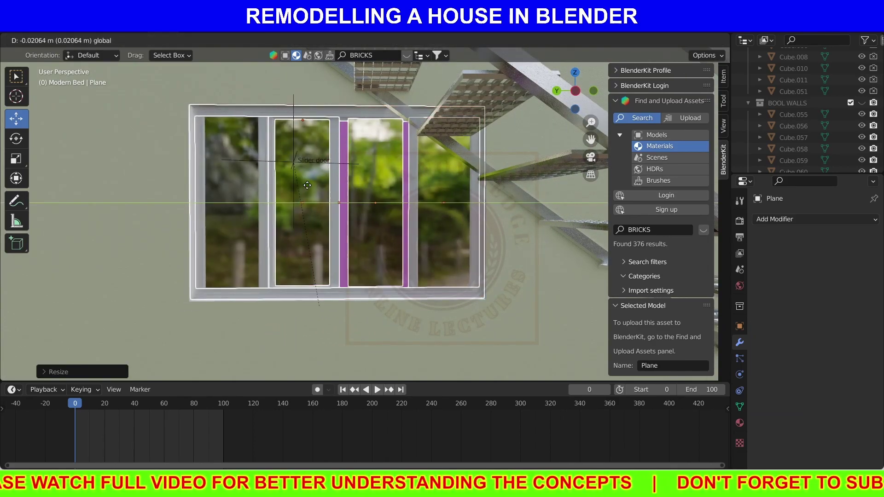
{"action": "left_click", "coordinate": [299, 184]}
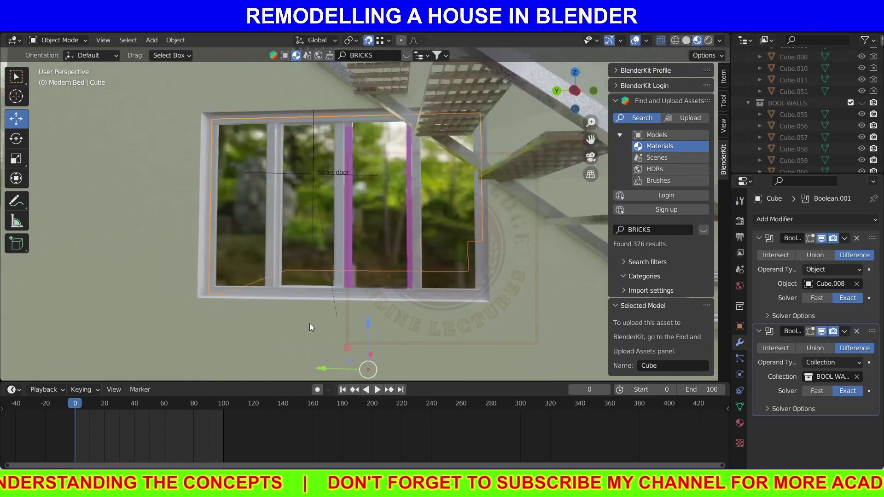
{"action": "middle_click_drag", "start_coordinate": [309, 324], "coordinate": [296, 336]}
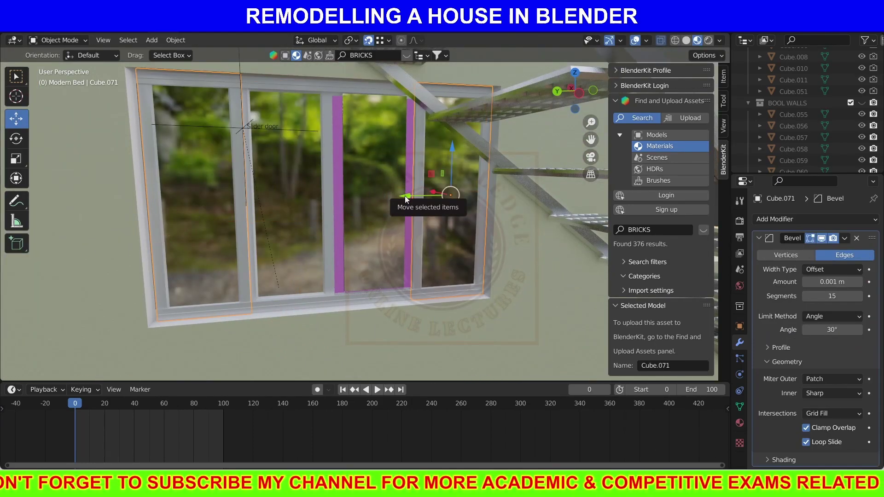
{"action": "left_click", "coordinate": [409, 324]}
{"action": "middle_click_drag", "start_coordinate": [408, 324], "coordinate": [497, 247]}
{"action": "left_click", "coordinate": [497, 247]}
{"action": "left_click", "coordinate": [380, 343]}
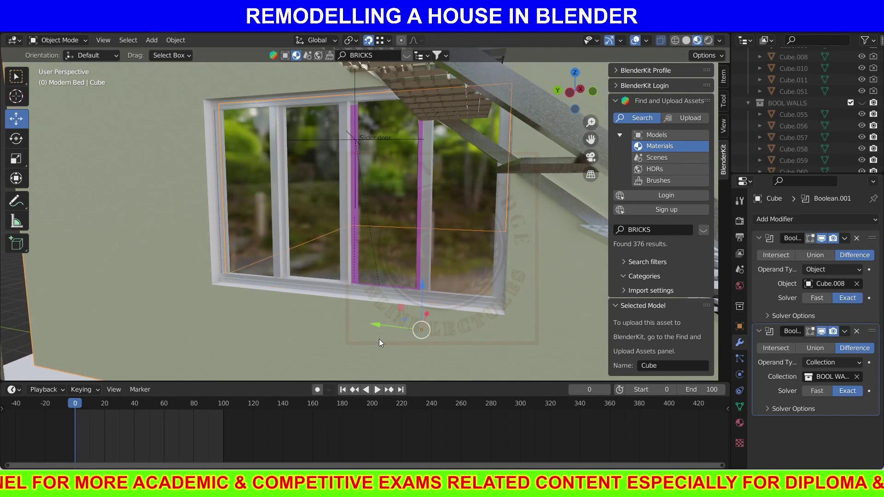
{"action": "scroll", "coordinate": [375, 283], "scroll_direction": "down", "scroll_amount": 5}
{"action": "scroll", "coordinate": [369, 245], "scroll_direction": "down", "scroll_amount": 5}
Step: Set the pink wall's Base Color to a deep blue
{"action": "left_click", "coordinate": [313, 257]}
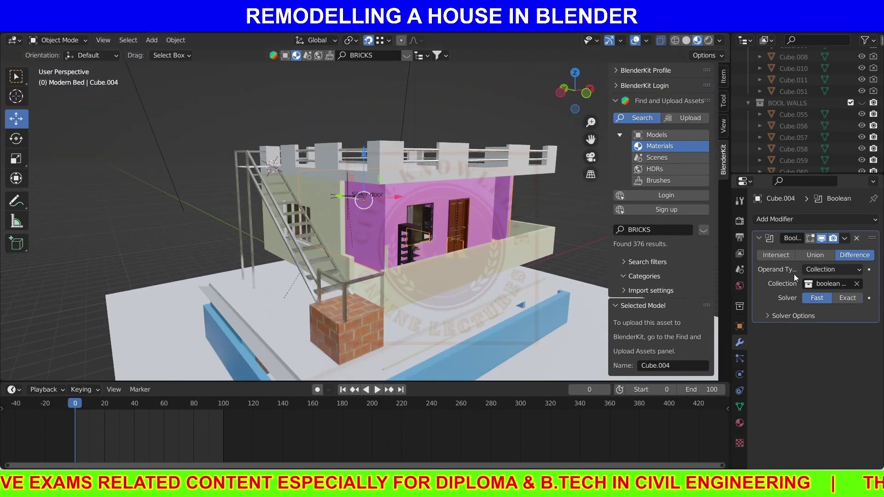
{"action": "left_click", "coordinate": [739, 423]}
{"action": "left_click", "coordinate": [838, 387]}
{"action": "left_click", "coordinate": [817, 241]}
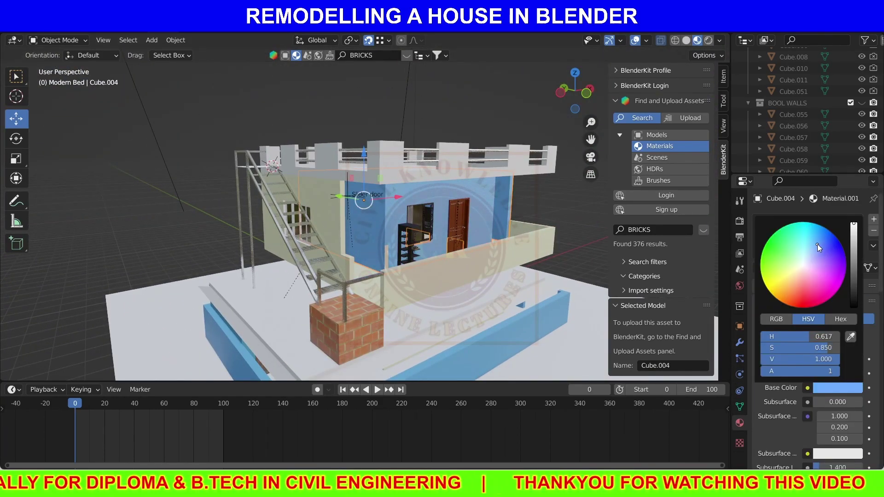
{"action": "left_click_drag", "start_coordinate": [816, 244], "coordinate": [855, 250]}
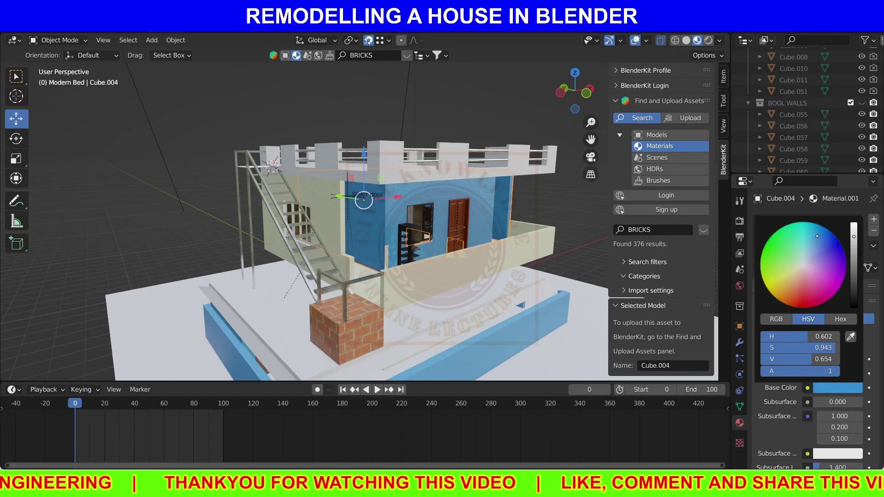
{"action": "scroll", "coordinate": [382, 204], "scroll_direction": "up", "scroll_amount": 2}
{"action": "scroll", "coordinate": [360, 210], "scroll_direction": "down", "scroll_amount": 2}
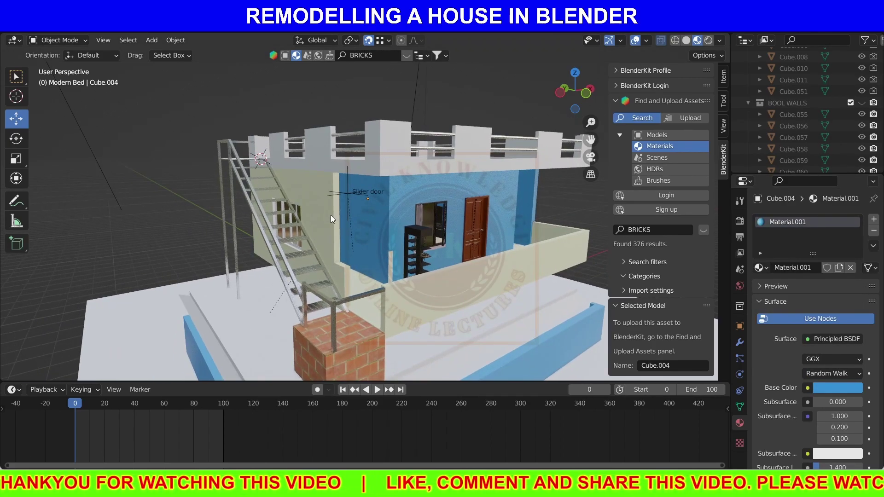
Step: Assign the blue Material.001 to the cream-coloured walls
{"action": "left_click", "coordinate": [839, 388]}
{"action": "left_click", "coordinate": [803, 269]}
{"action": "scroll", "coordinate": [342, 242], "scroll_direction": "down", "scroll_amount": 2}
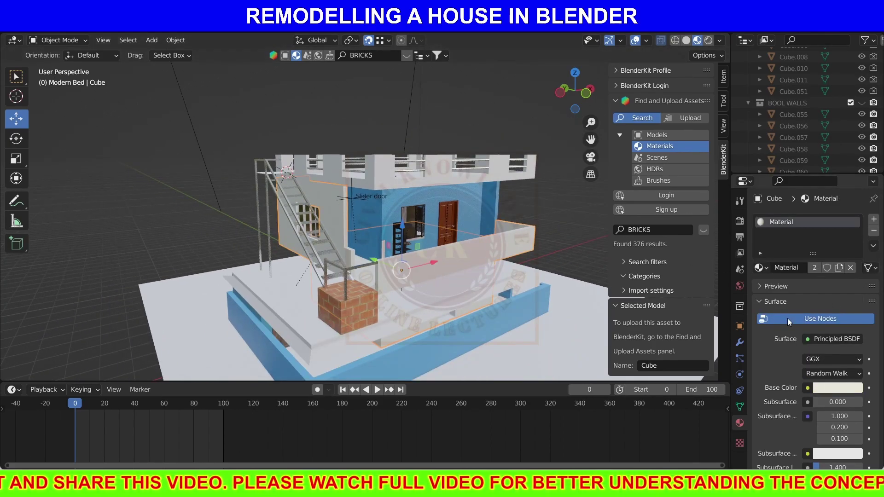
{"action": "left_click", "coordinate": [759, 268]}
{"action": "left_click", "coordinate": [668, 339]}
{"action": "scroll", "coordinate": [307, 244], "scroll_direction": "up", "scroll_amount": 2}
{"action": "scroll", "coordinate": [377, 247], "scroll_direction": "up", "scroll_amount": 2}
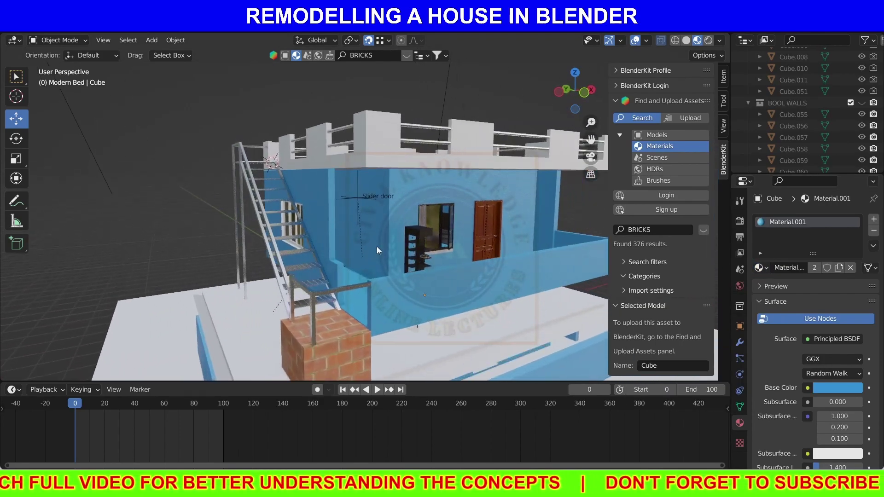
{"action": "scroll", "coordinate": [364, 251], "scroll_direction": "down", "scroll_amount": 2}
{"action": "scroll", "coordinate": [352, 256], "scroll_direction": "down", "scroll_amount": 3}
Step: Switch to the scene camera view and bring up the render engine choices
{"action": "key", "text": "KP_0"}
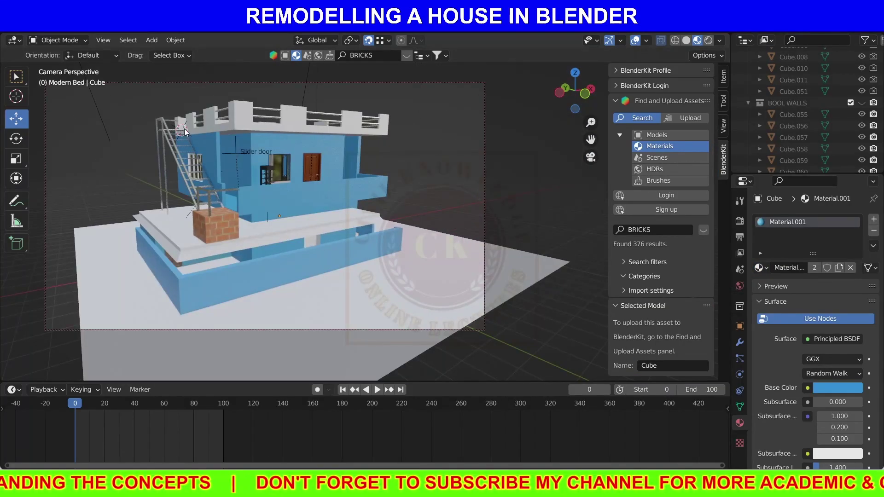
{"action": "left_click", "coordinate": [69, 27]}
{"action": "left_click", "coordinate": [740, 221]}
{"action": "left_click", "coordinate": [842, 219]}
Step: Switch the render engine to Cycles and render the camera view, re-rendering once
{"action": "left_click", "coordinate": [828, 255]}
{"action": "left_click", "coordinate": [69, 27]}
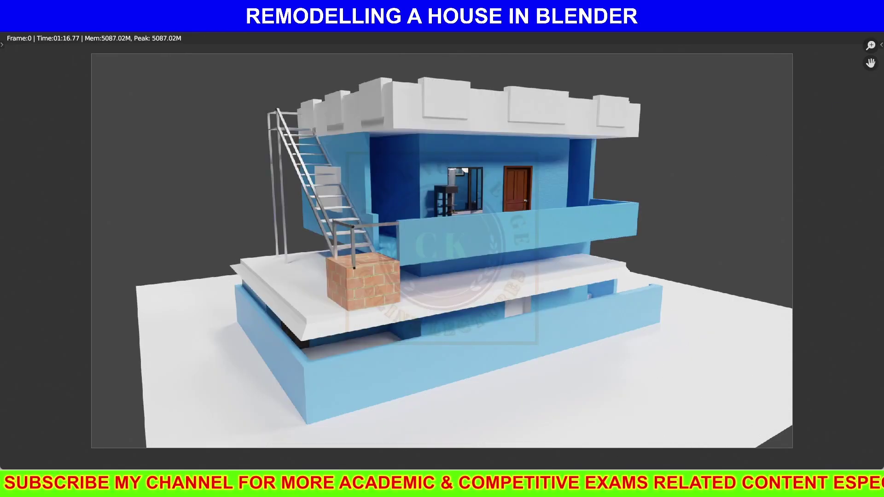
{"action": "key", "text": "Escape"}
{"action": "scroll", "coordinate": [806, 111], "scroll_direction": "up", "scroll_amount": 4}
{"action": "left_click", "coordinate": [81, 29]}
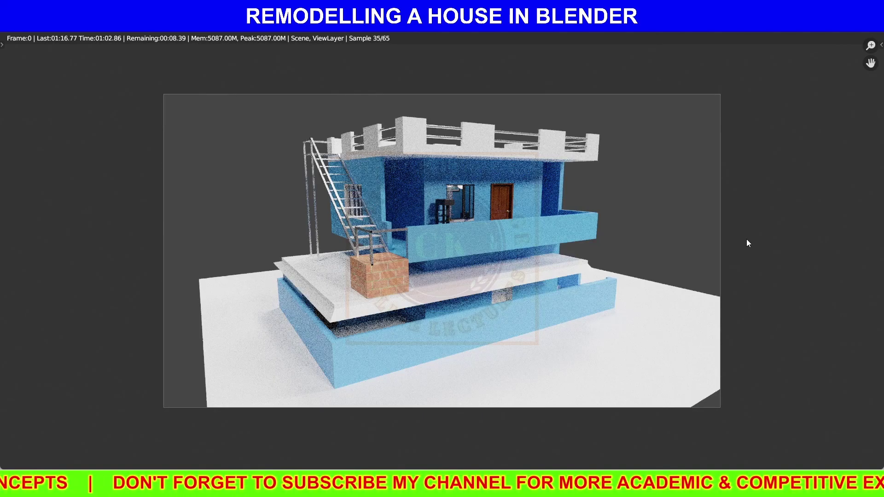
{"action": "scroll", "coordinate": [456, 223], "scroll_direction": "up", "scroll_amount": 2}
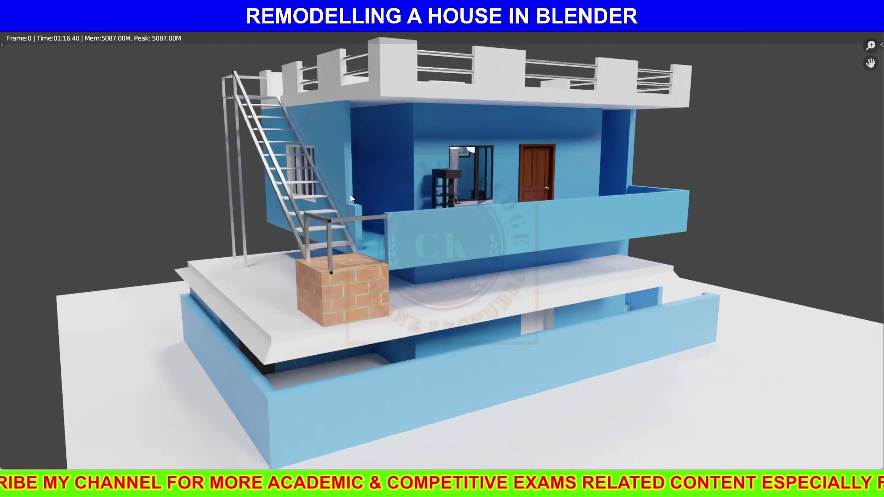
{"action": "scroll", "coordinate": [368, 182], "scroll_direction": "down", "scroll_amount": 1}
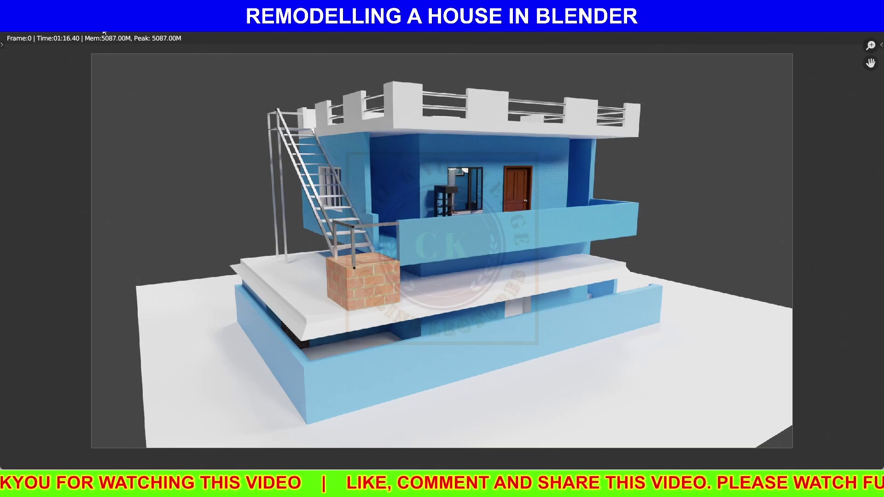
Step: Save the finished render as AFTER IMAGE.png, replacing the BRFORE prefix
{"action": "key", "text": "Escape"}
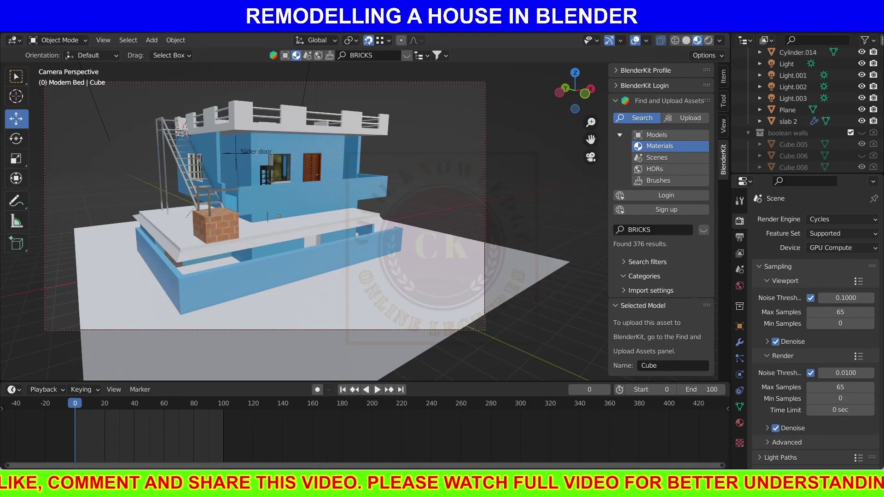
{"action": "left_click", "coordinate": [696, 422]}
{"action": "left_click", "coordinate": [99, 38]}
{"action": "left_click", "coordinate": [123, 106]}
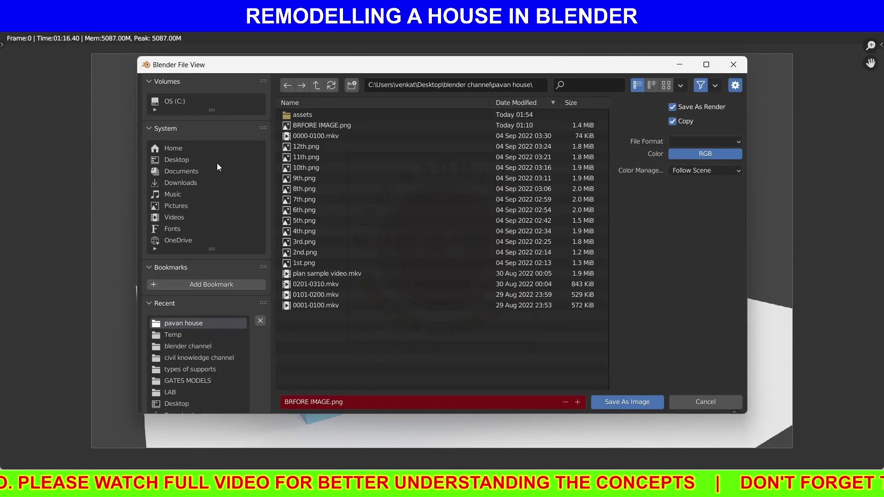
{"action": "left_click", "coordinate": [331, 410]}
{"action": "key", "text": "Home"}
{"action": "key", "text": "ctrl+Delete"}
{"action": "type", "text": "AFTER"}
{"action": "key", "text": "Return"}
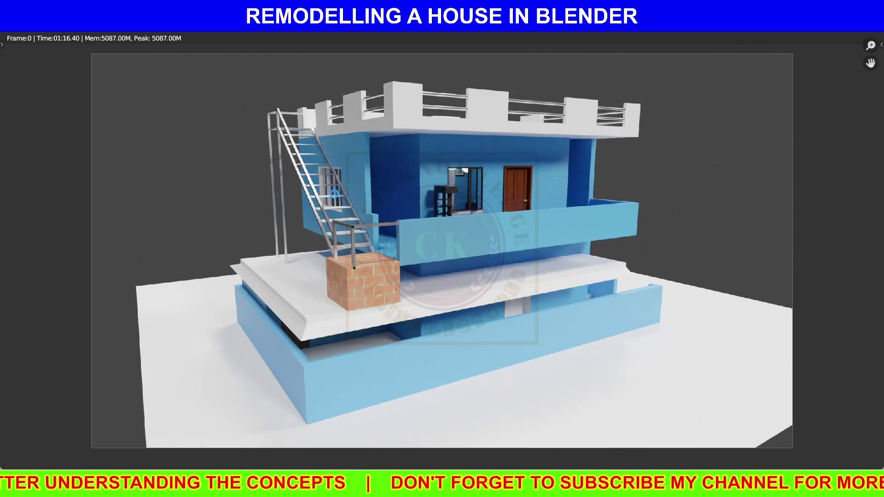